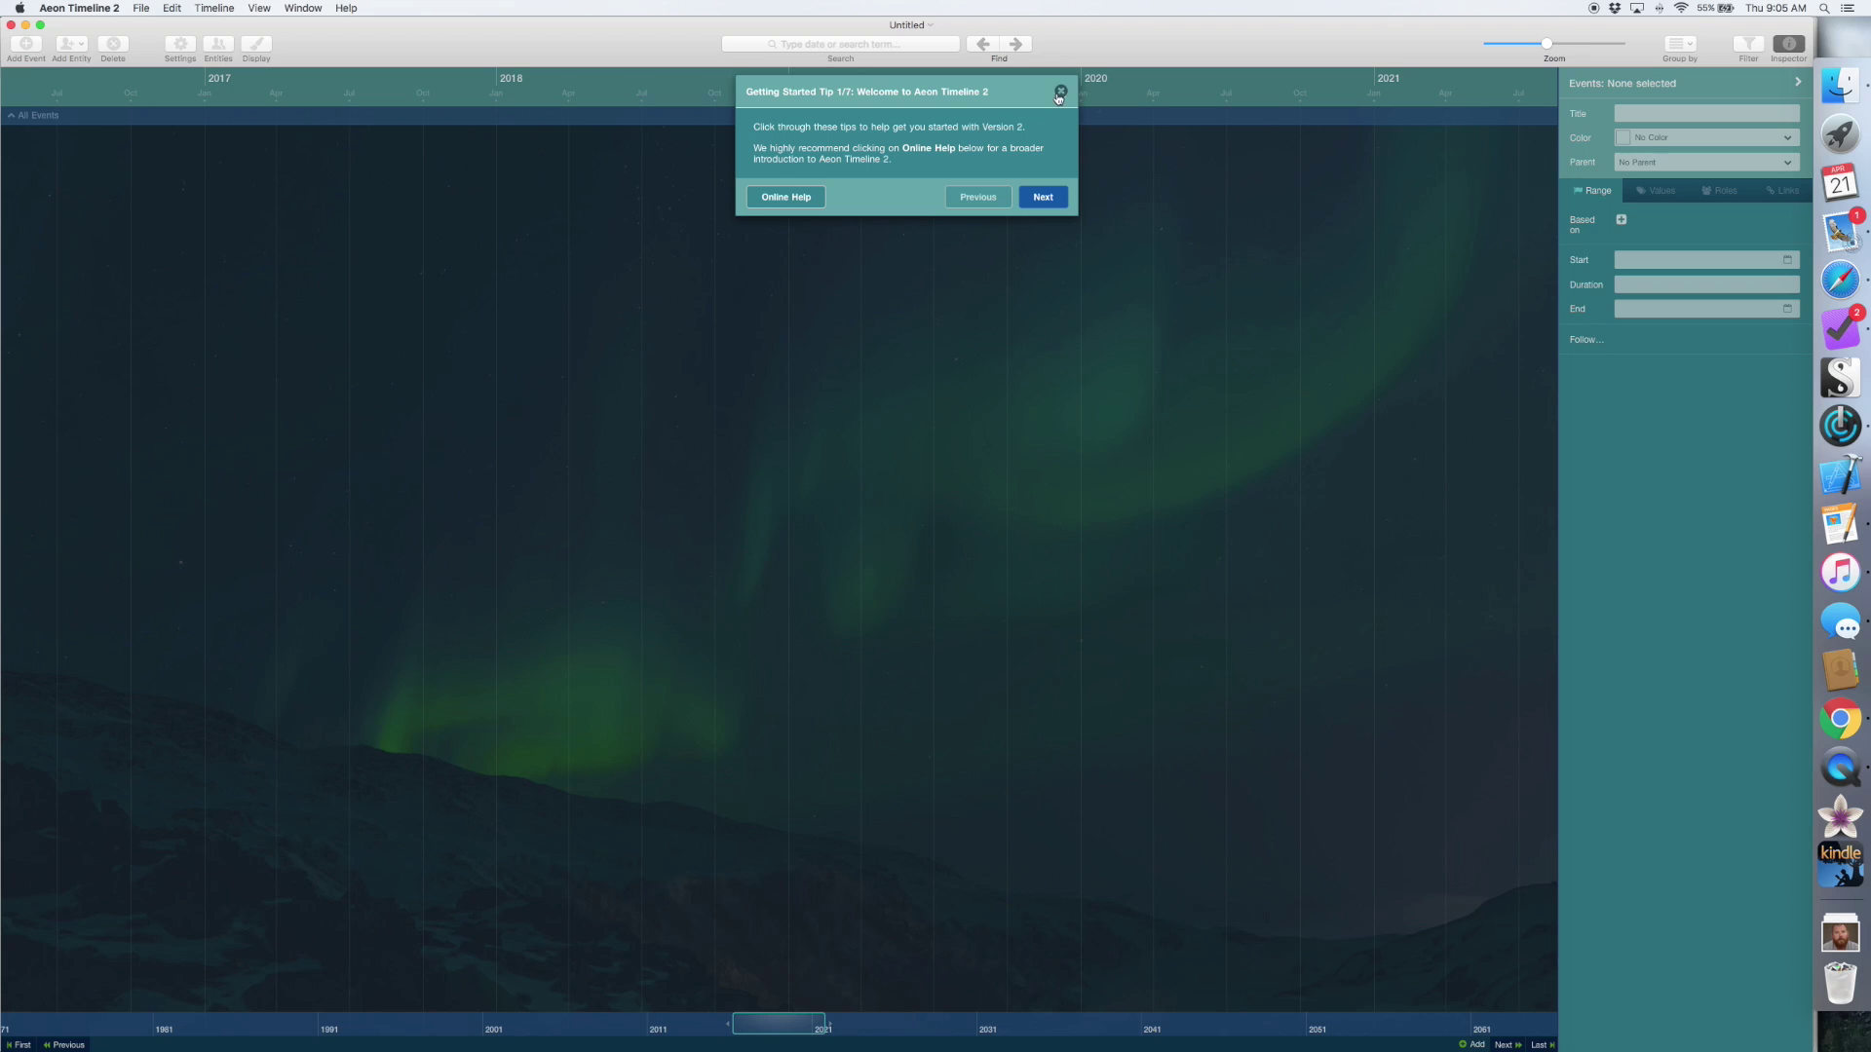
Dismiss the getting-started tip and sync the timeline with the Void Wraith project, accepting the default field mappings.
click(1062, 93)
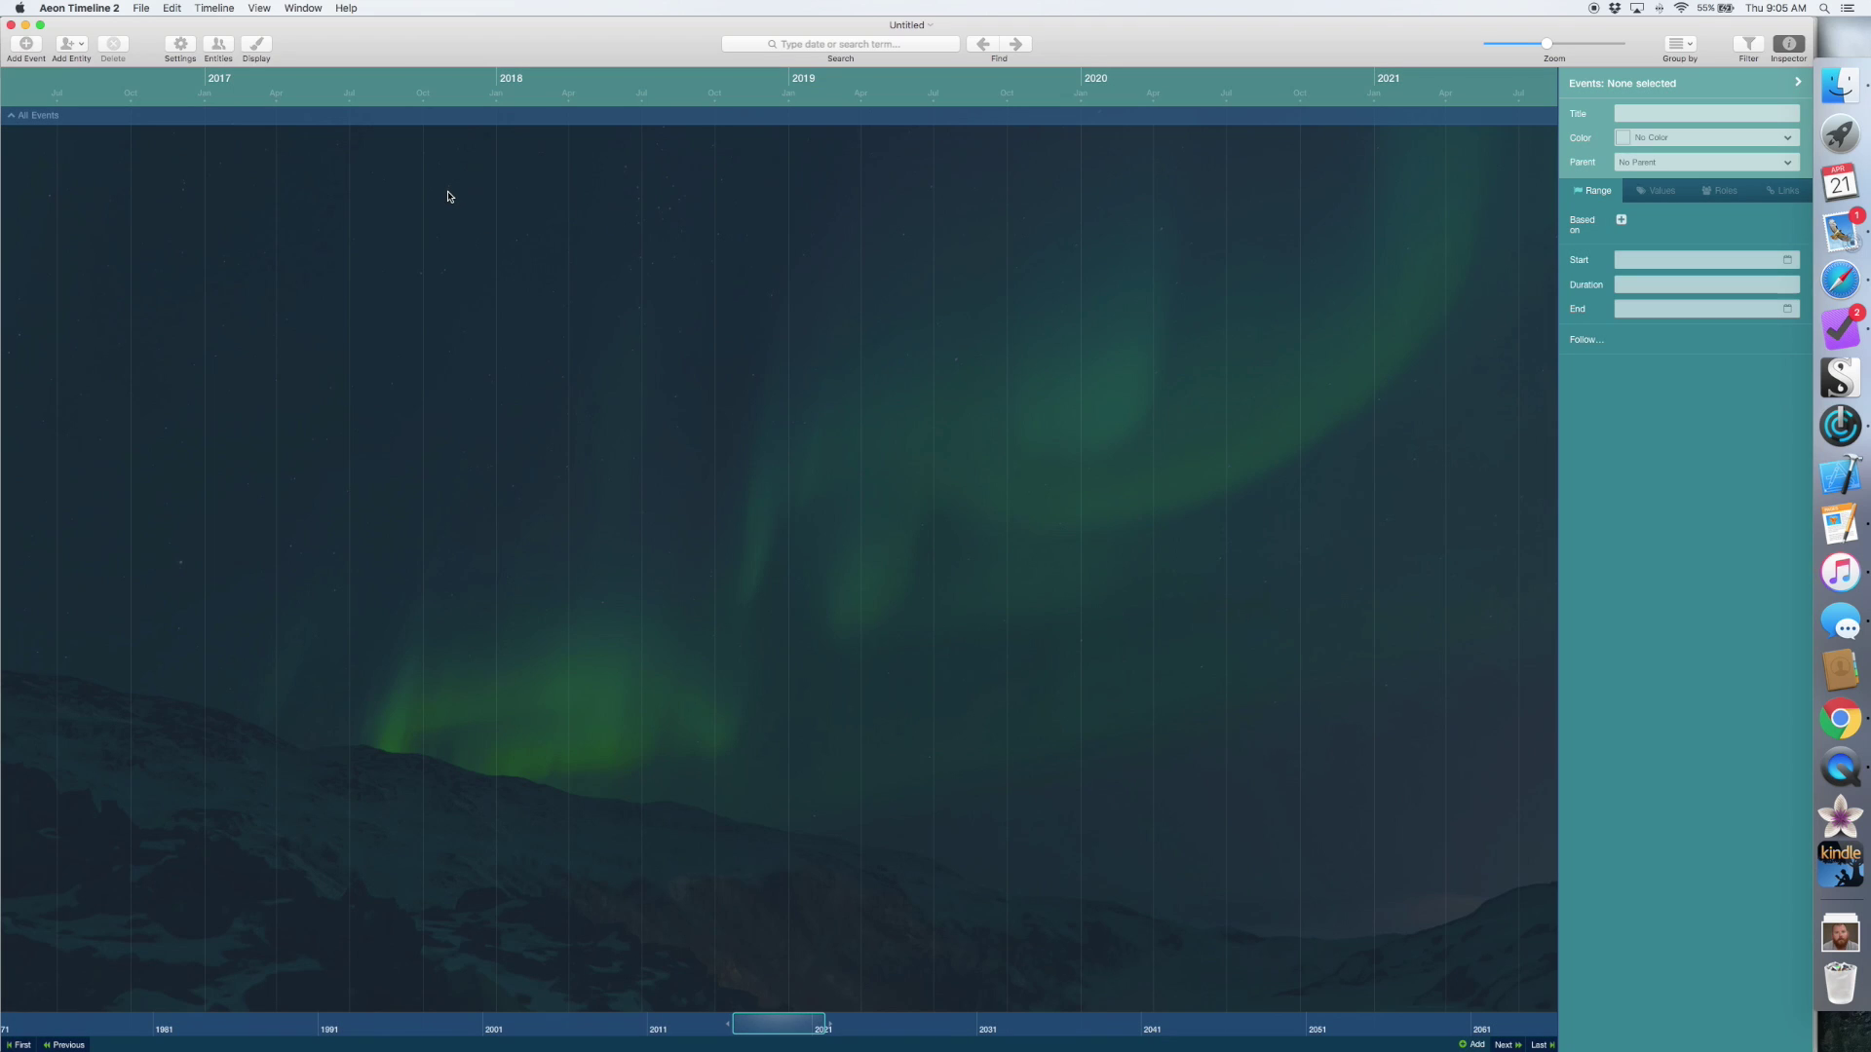
click(140, 11)
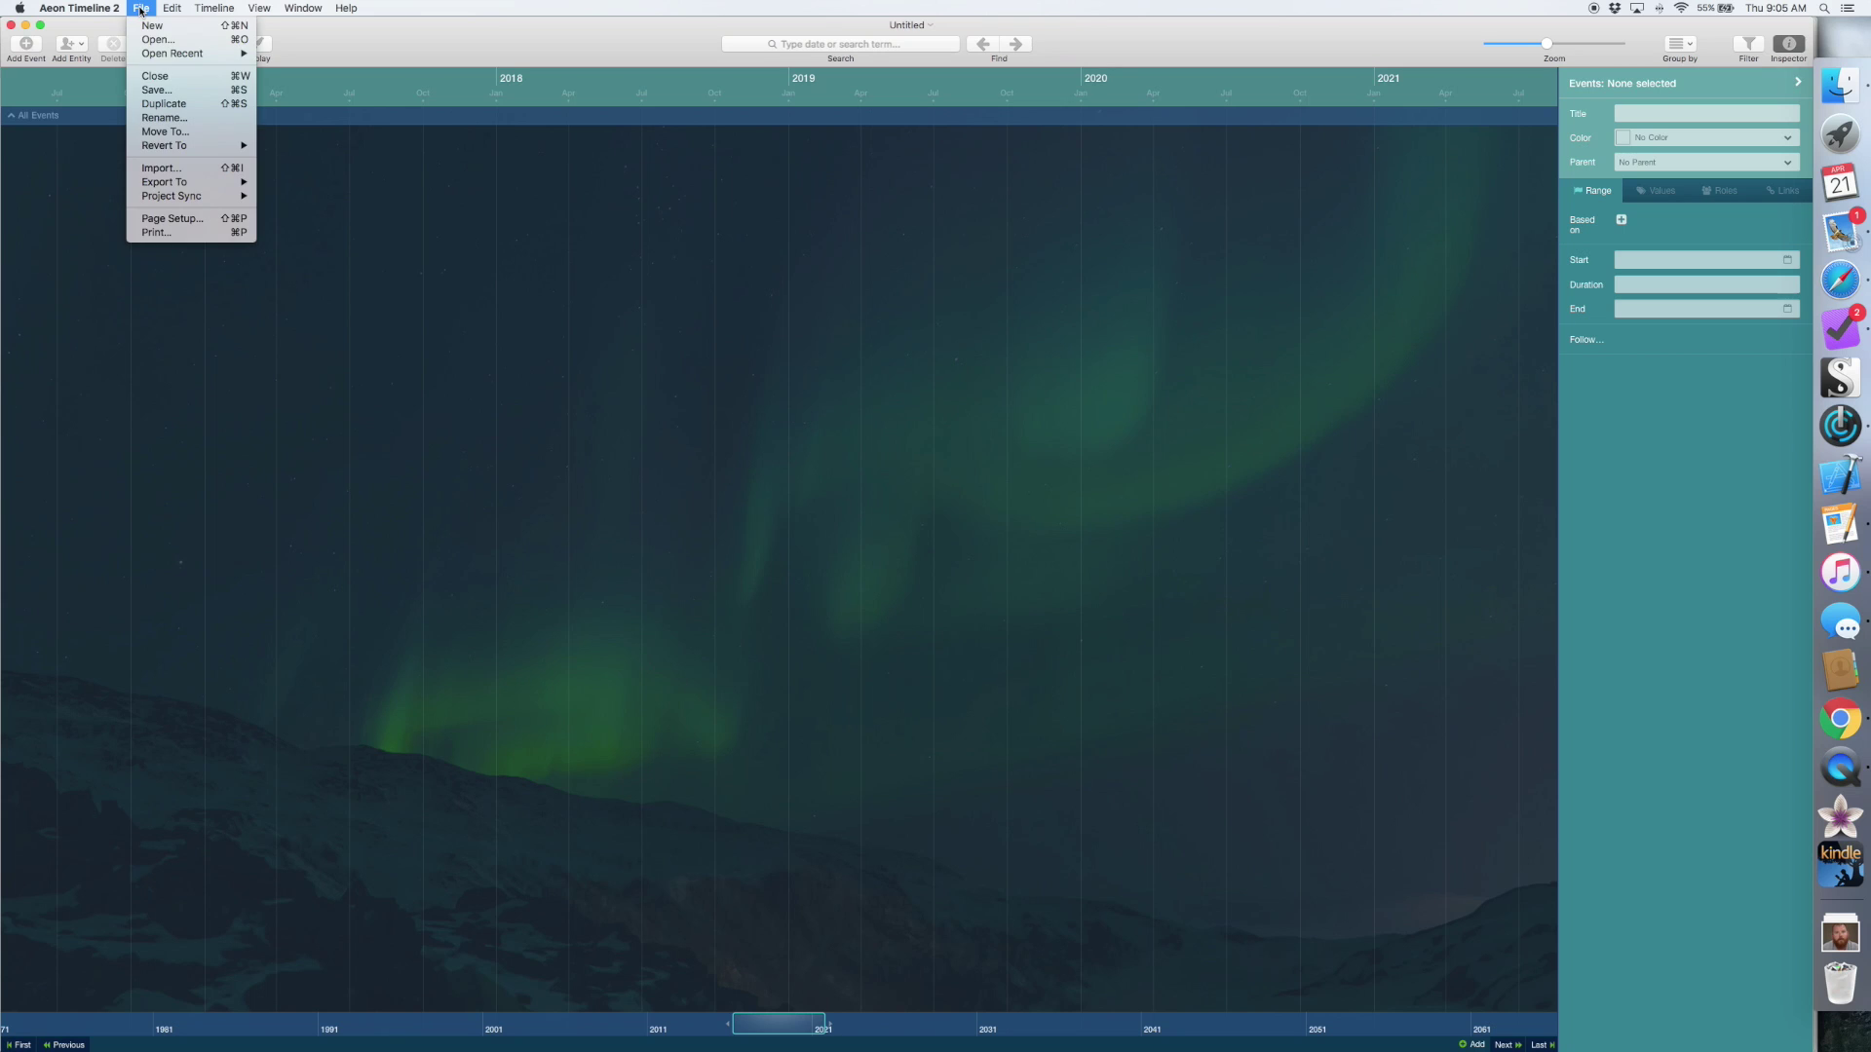
mouse_move(170, 199)
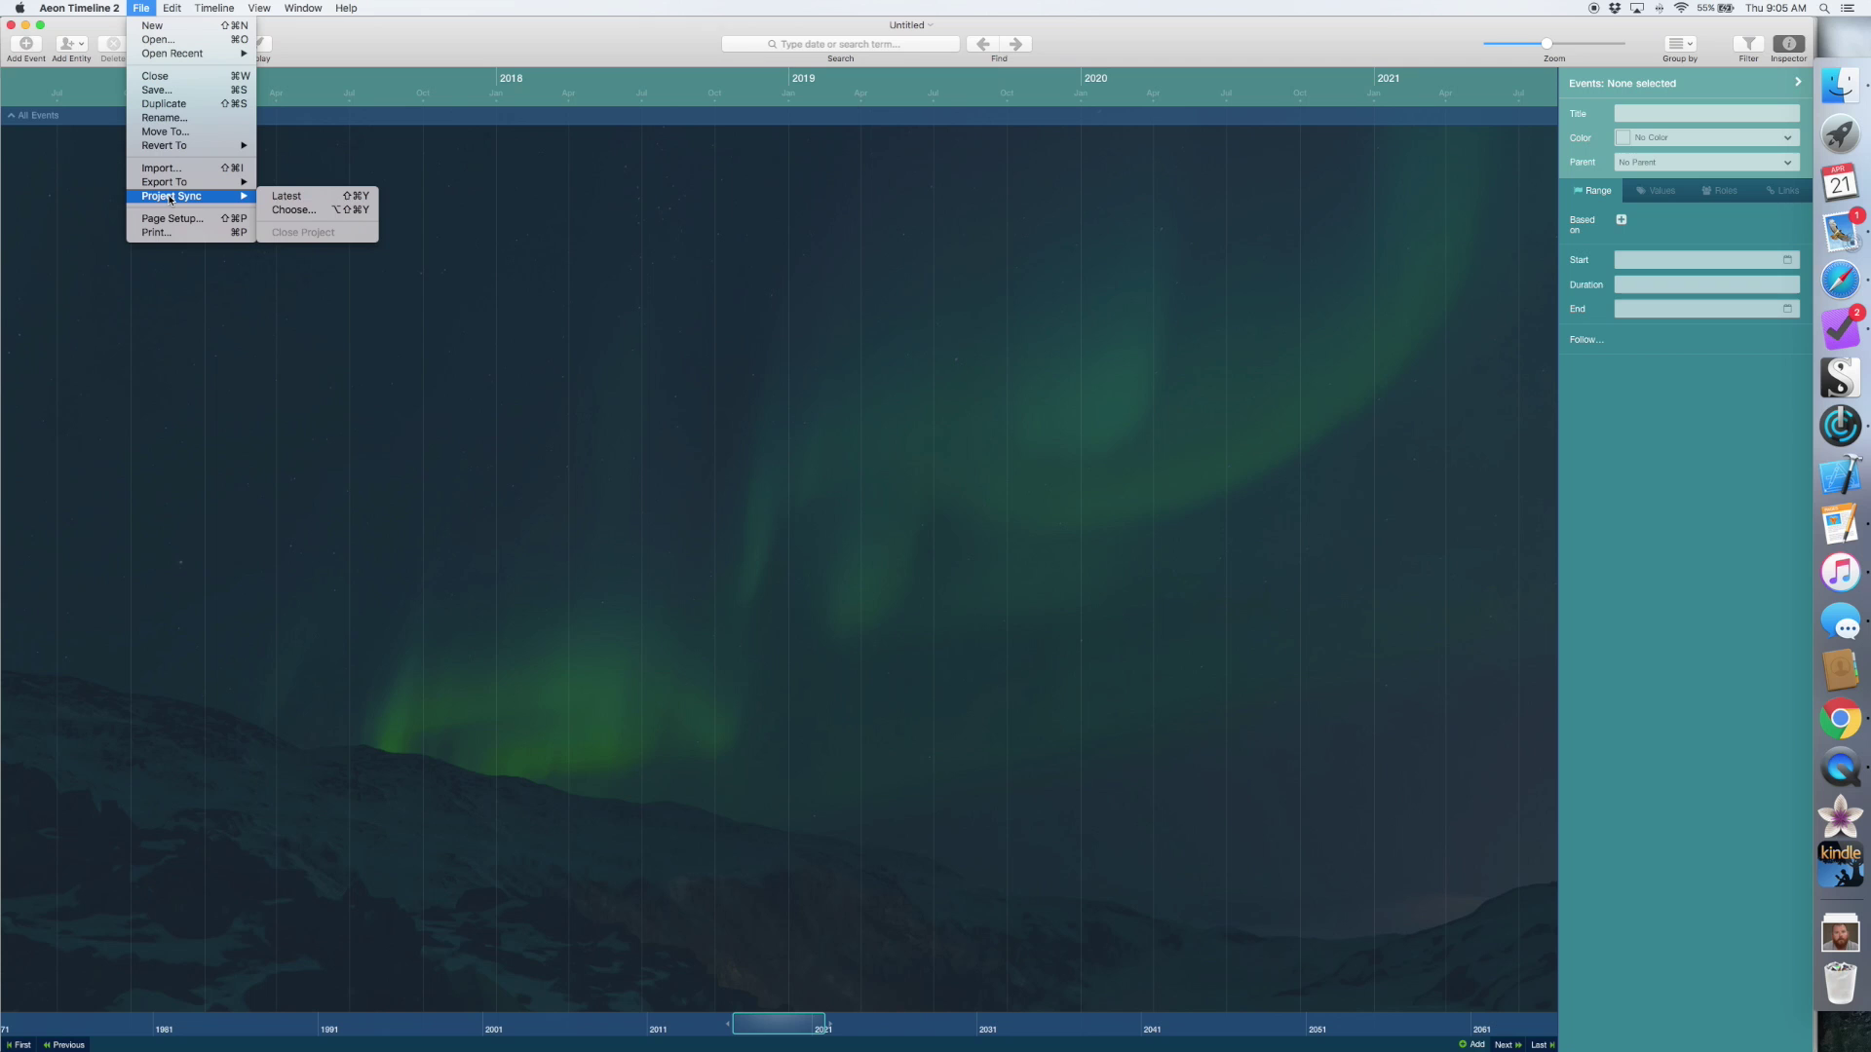
click(309, 210)
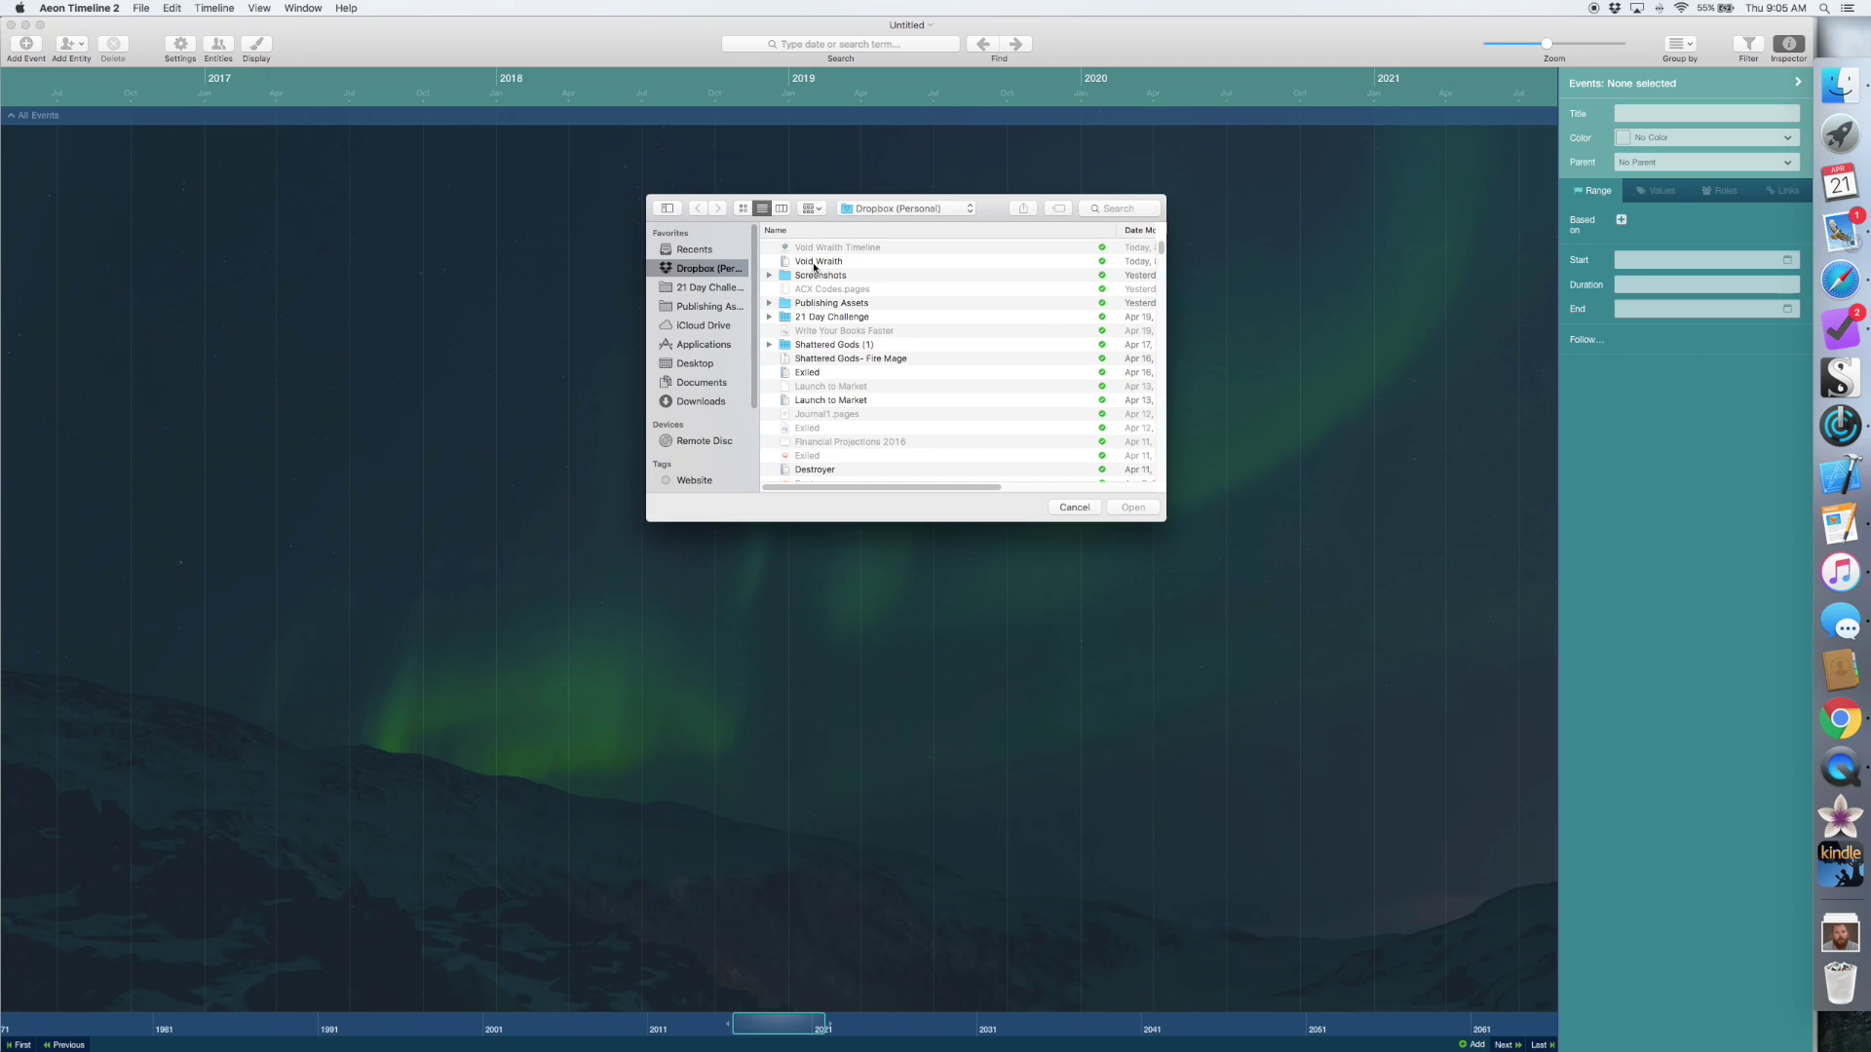
double_click(813, 263)
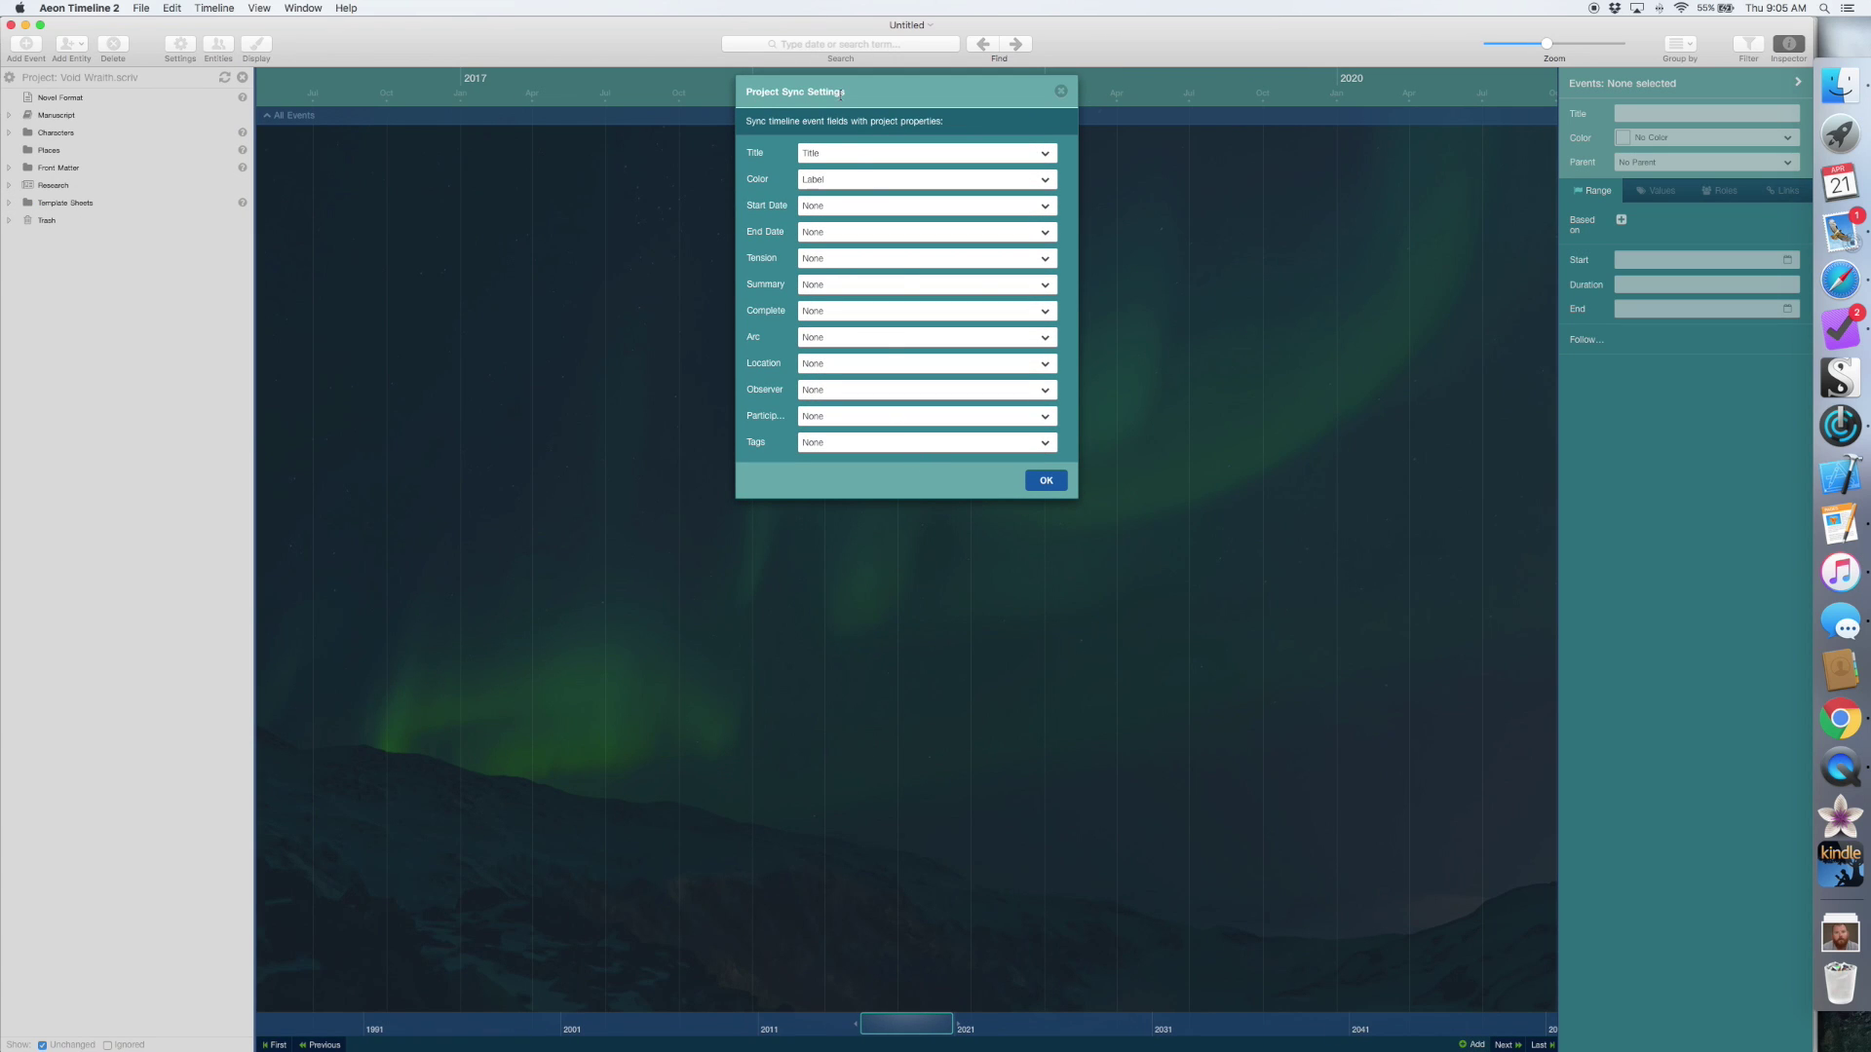
click(1052, 487)
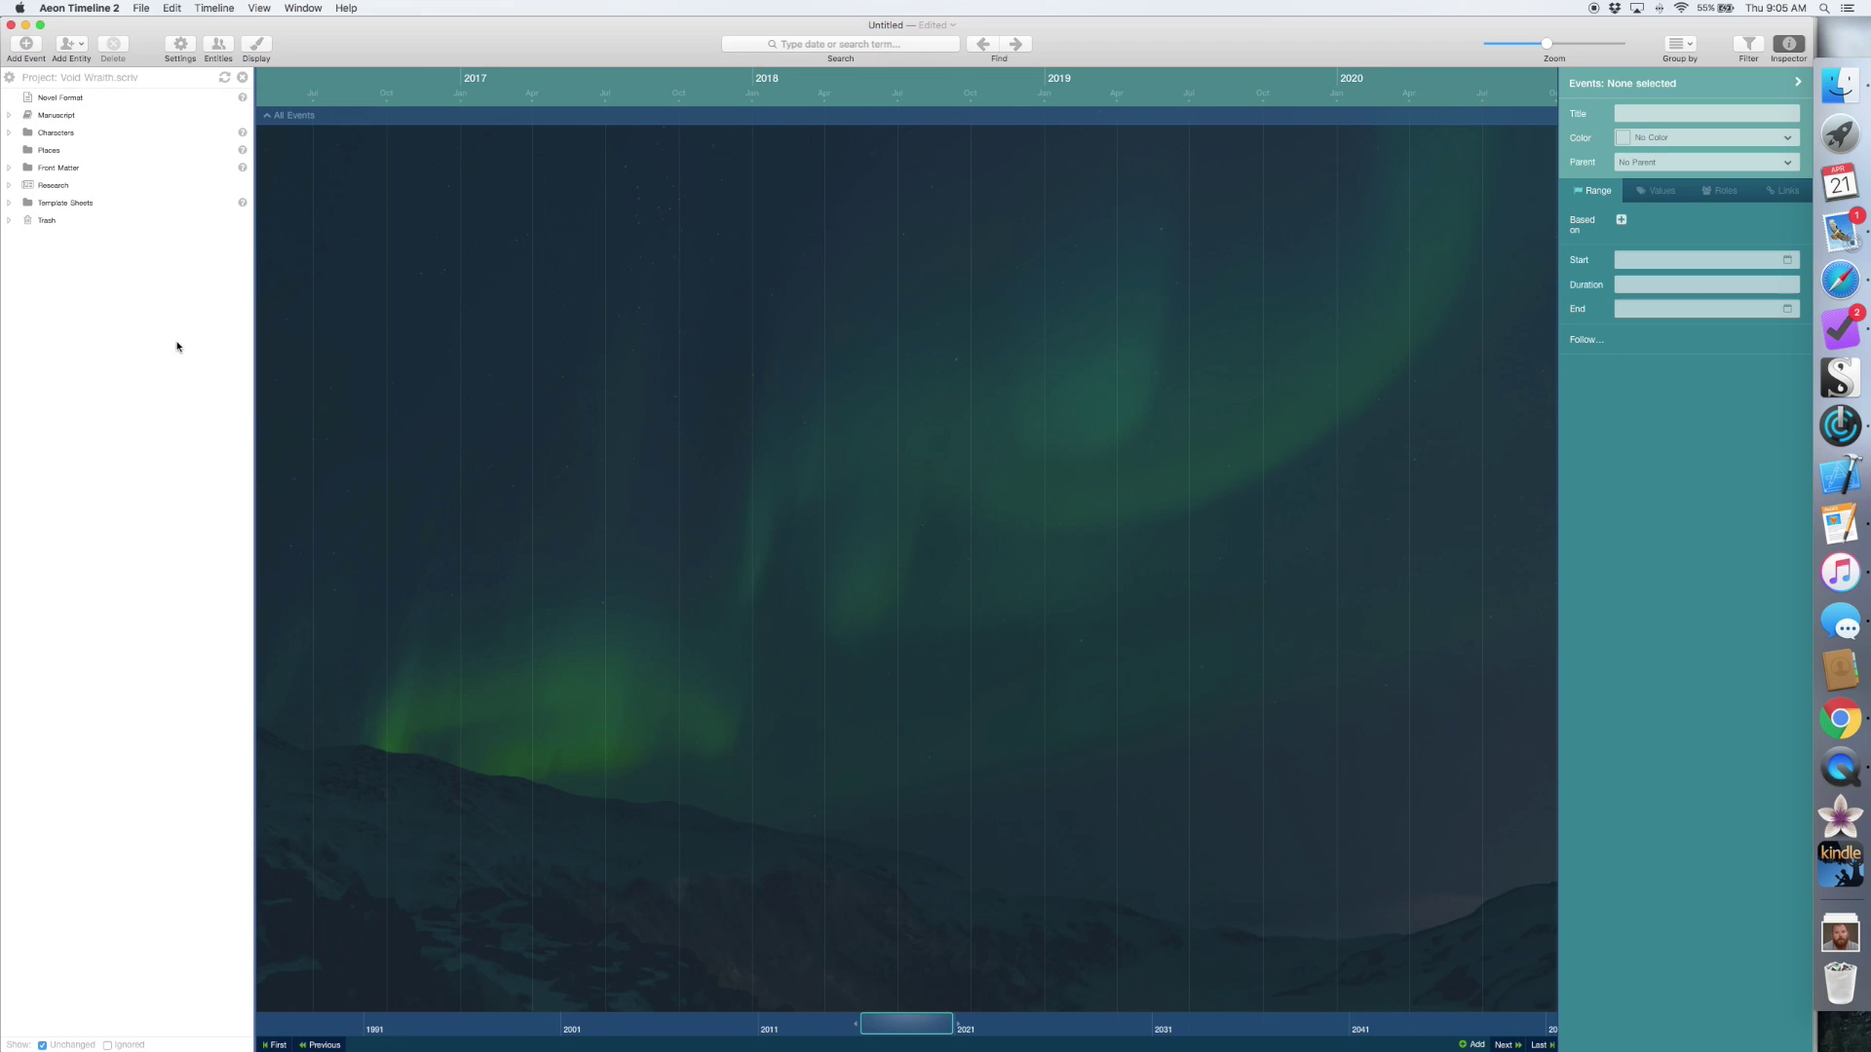
Expand the manuscript's Act 1, Act 2 and Act 3 folders and place the Prologue scene on the timeline at about 19 March 2017.
double_click(29, 116)
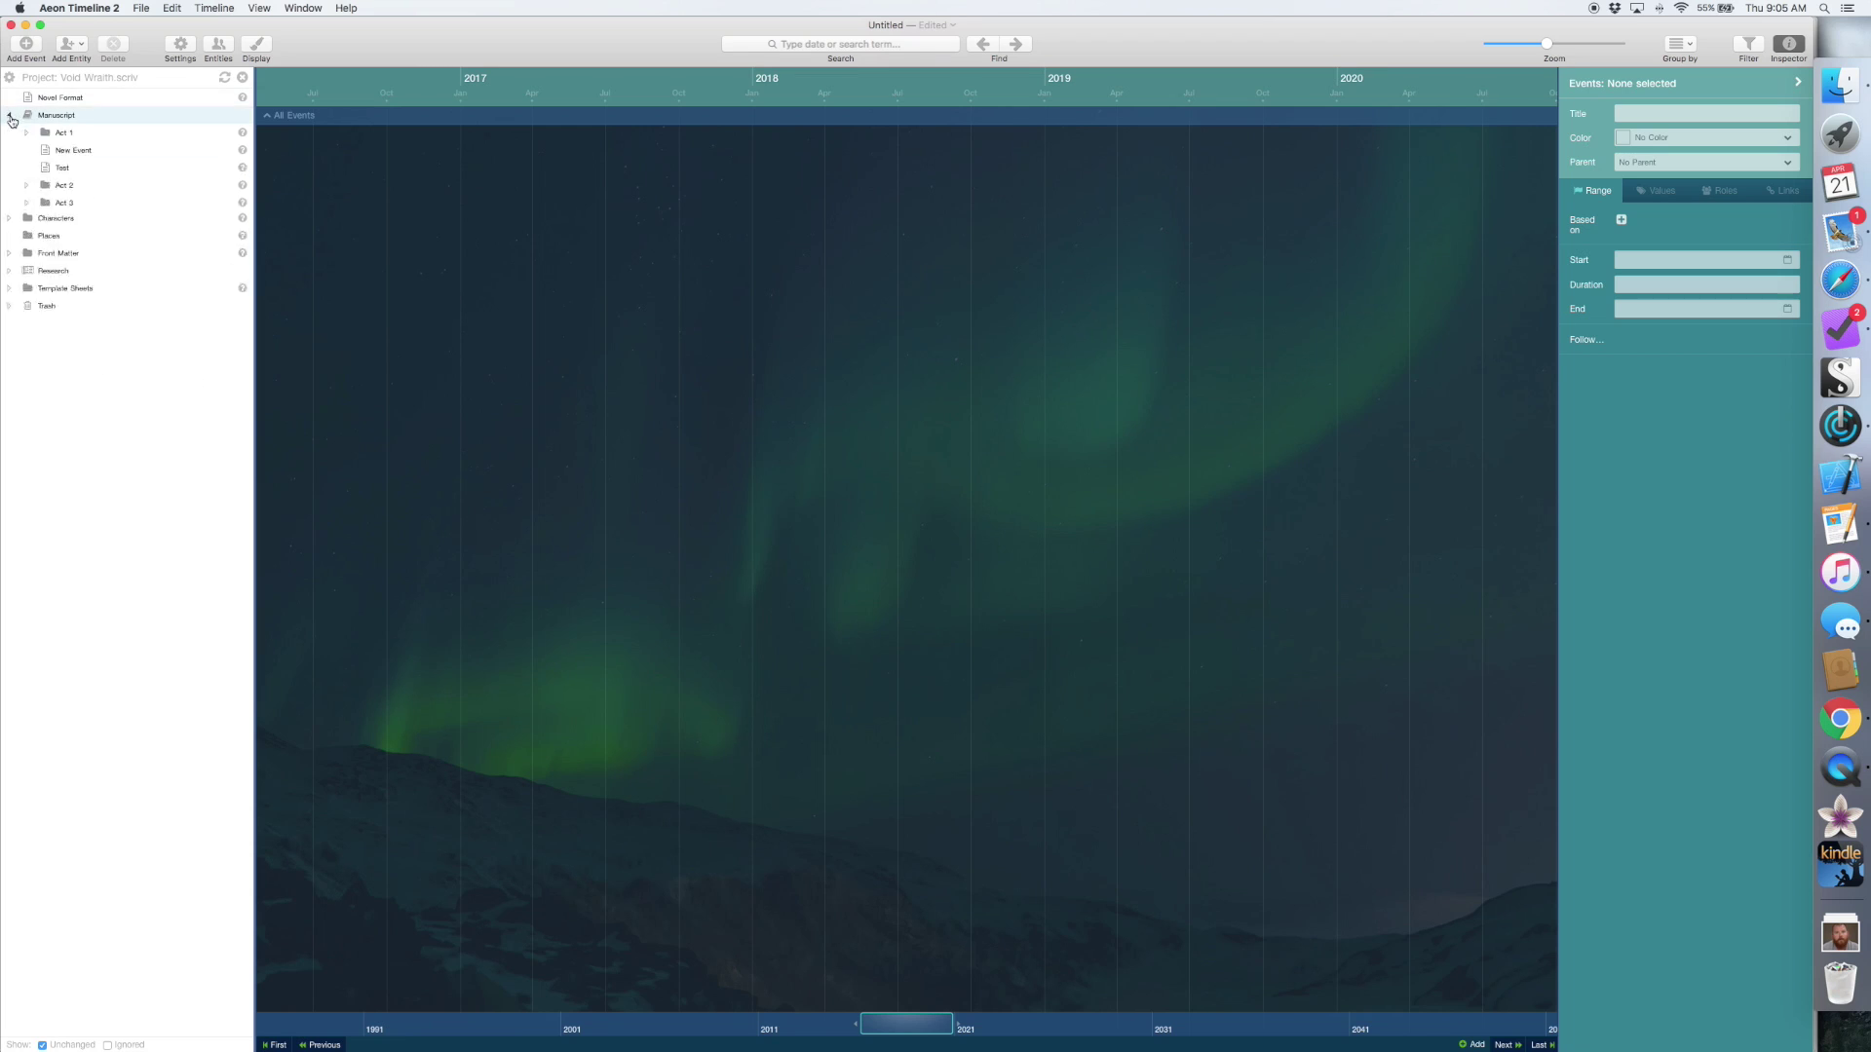
click(27, 133)
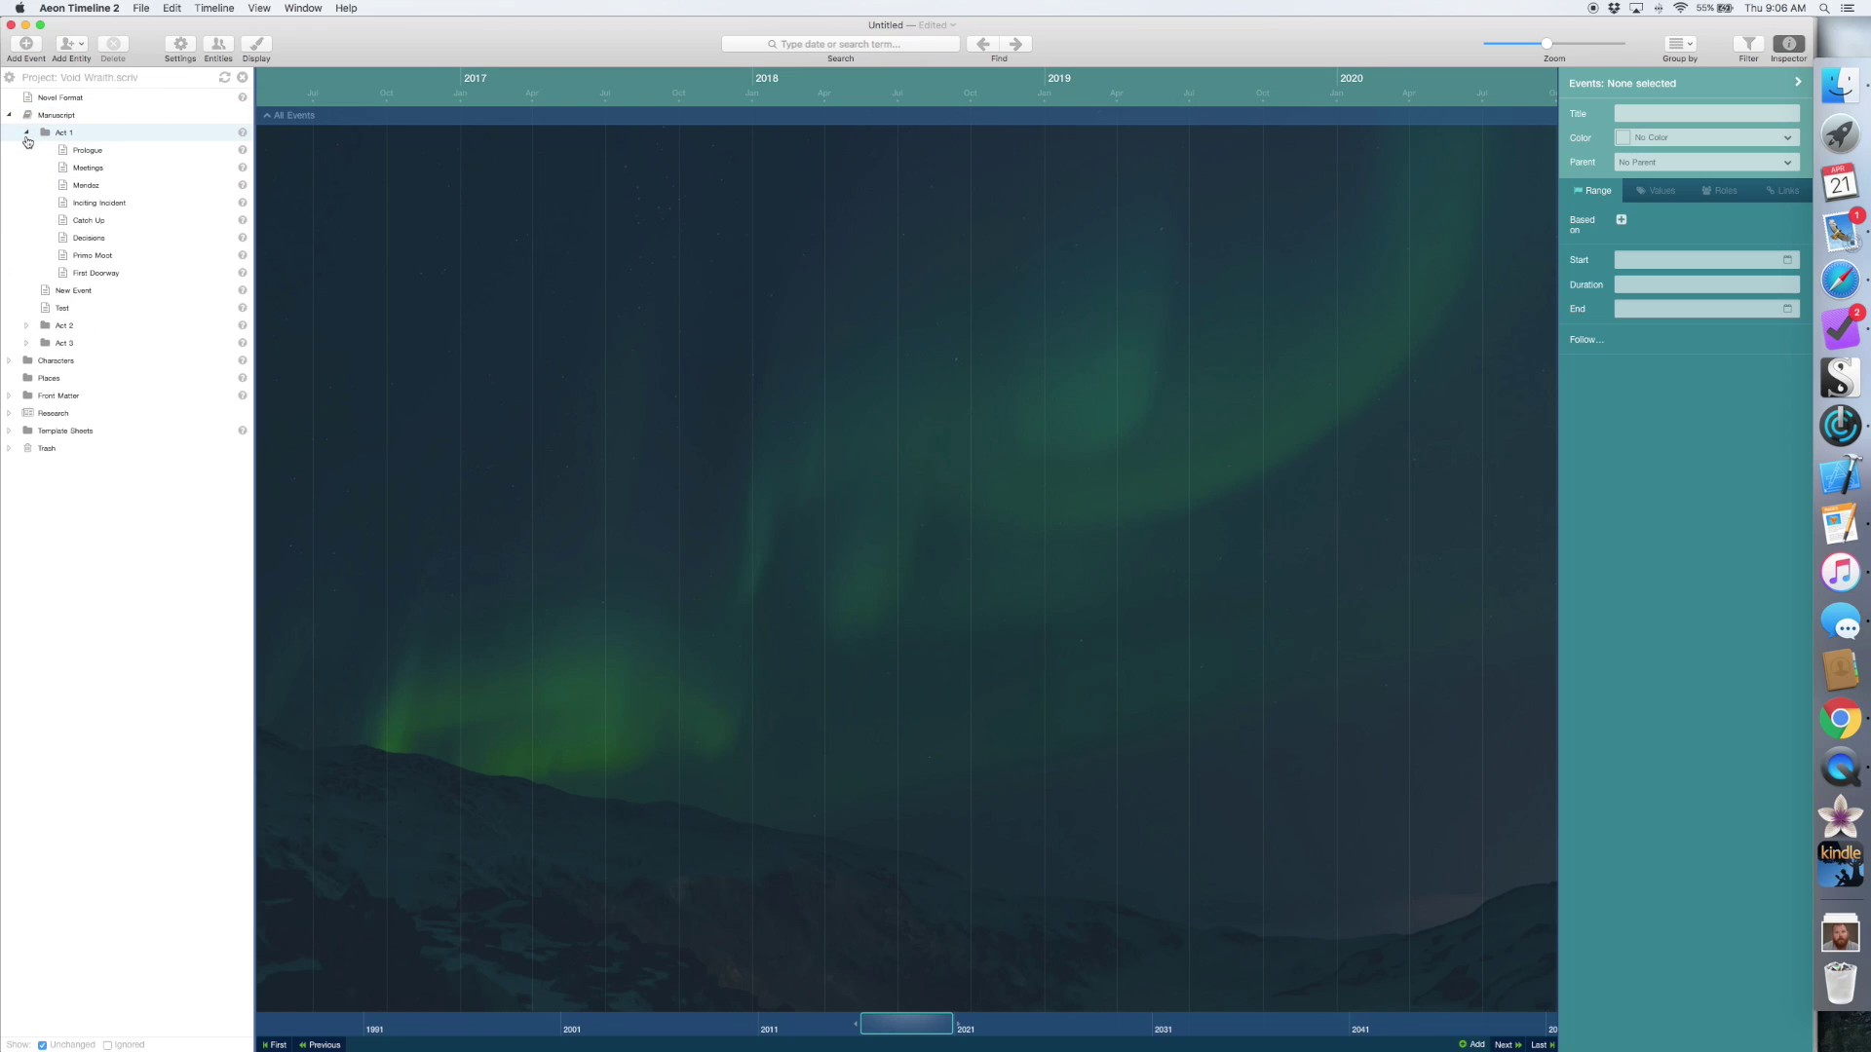
click(26, 327)
click(26, 588)
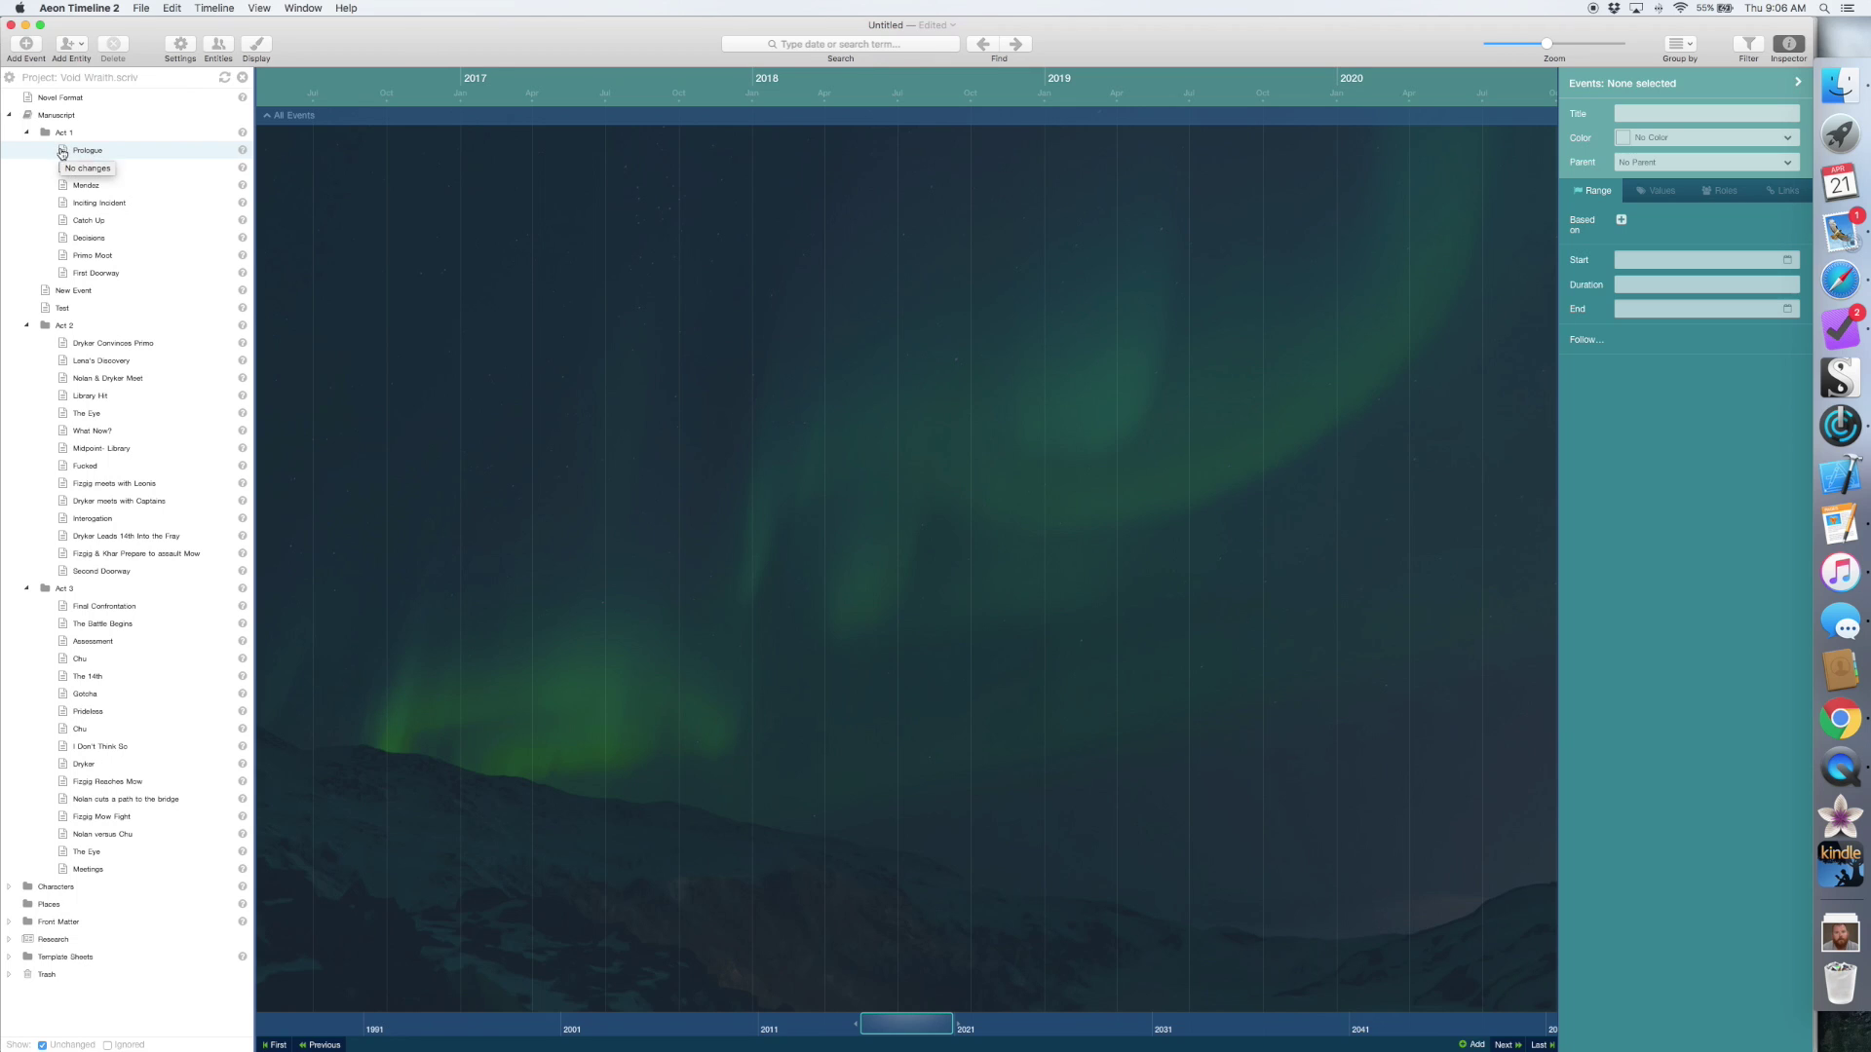
drag(64, 153, 526, 180)
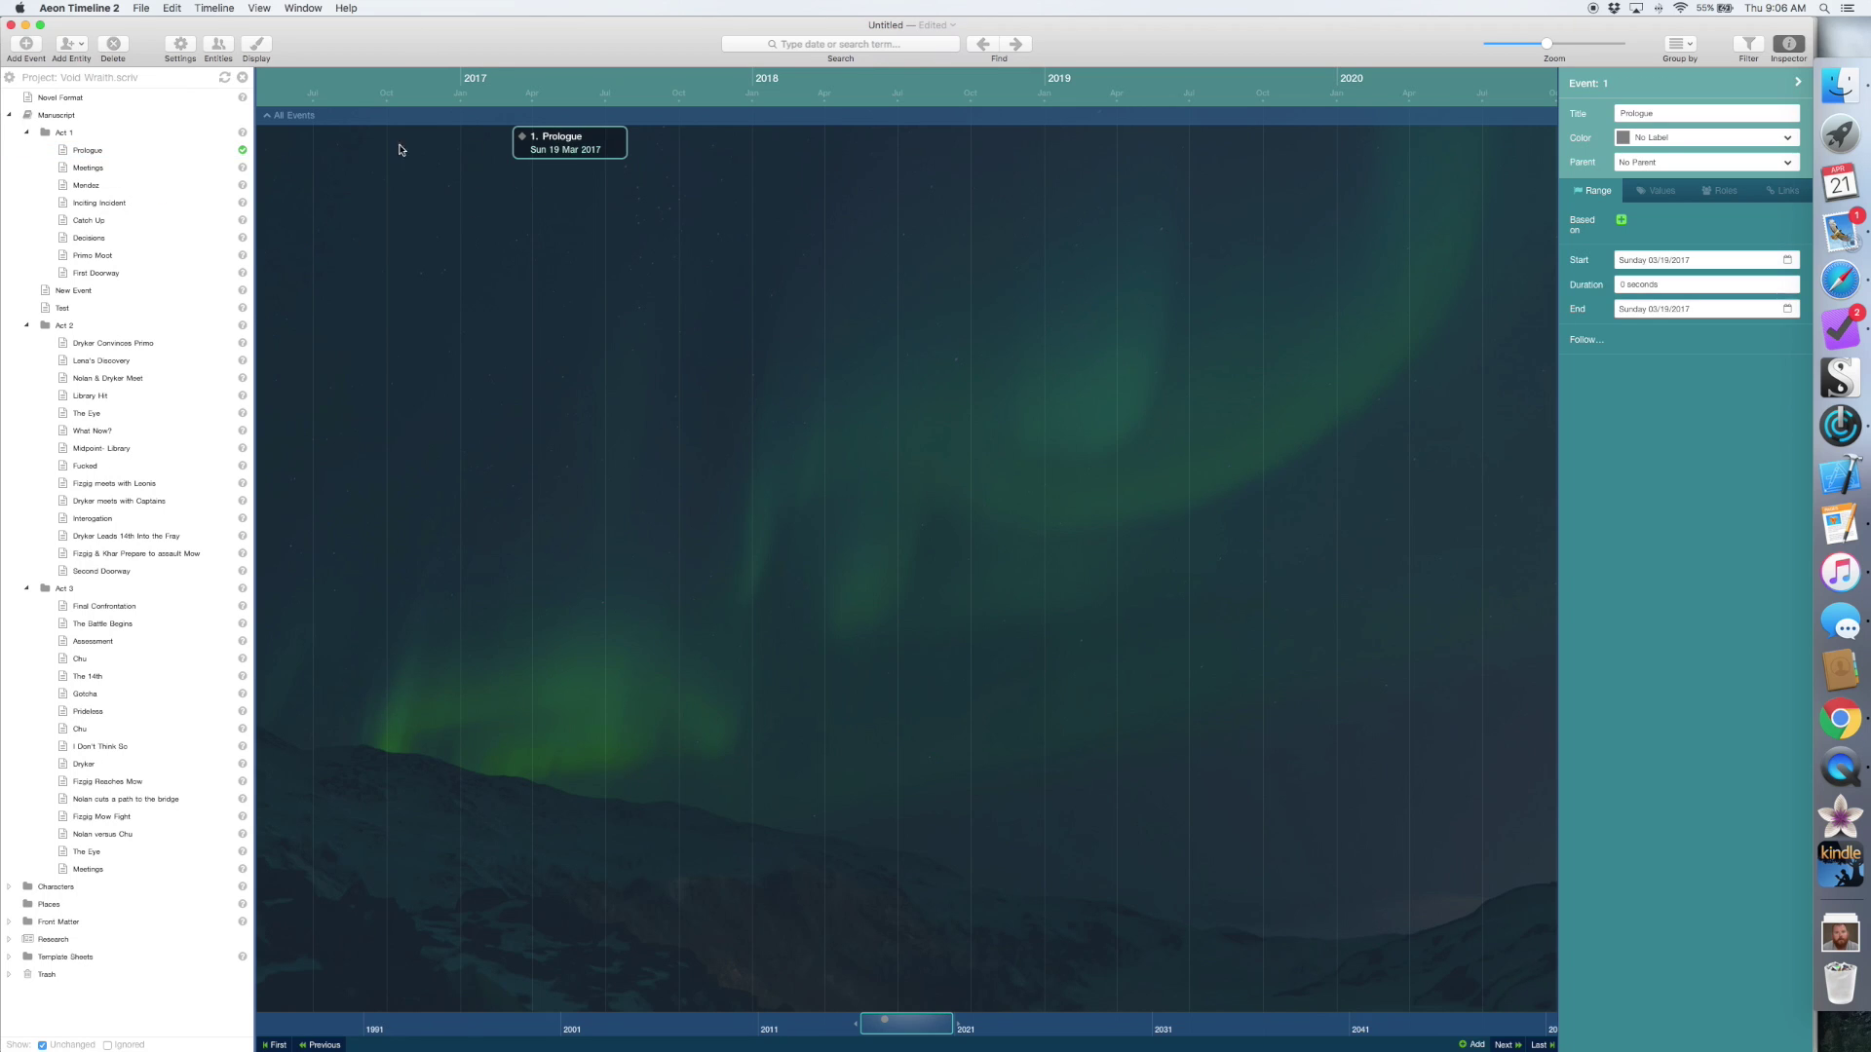
Rename the Prologue document in the synced project as New Name and sync the change to the timeline.
click(101, 154)
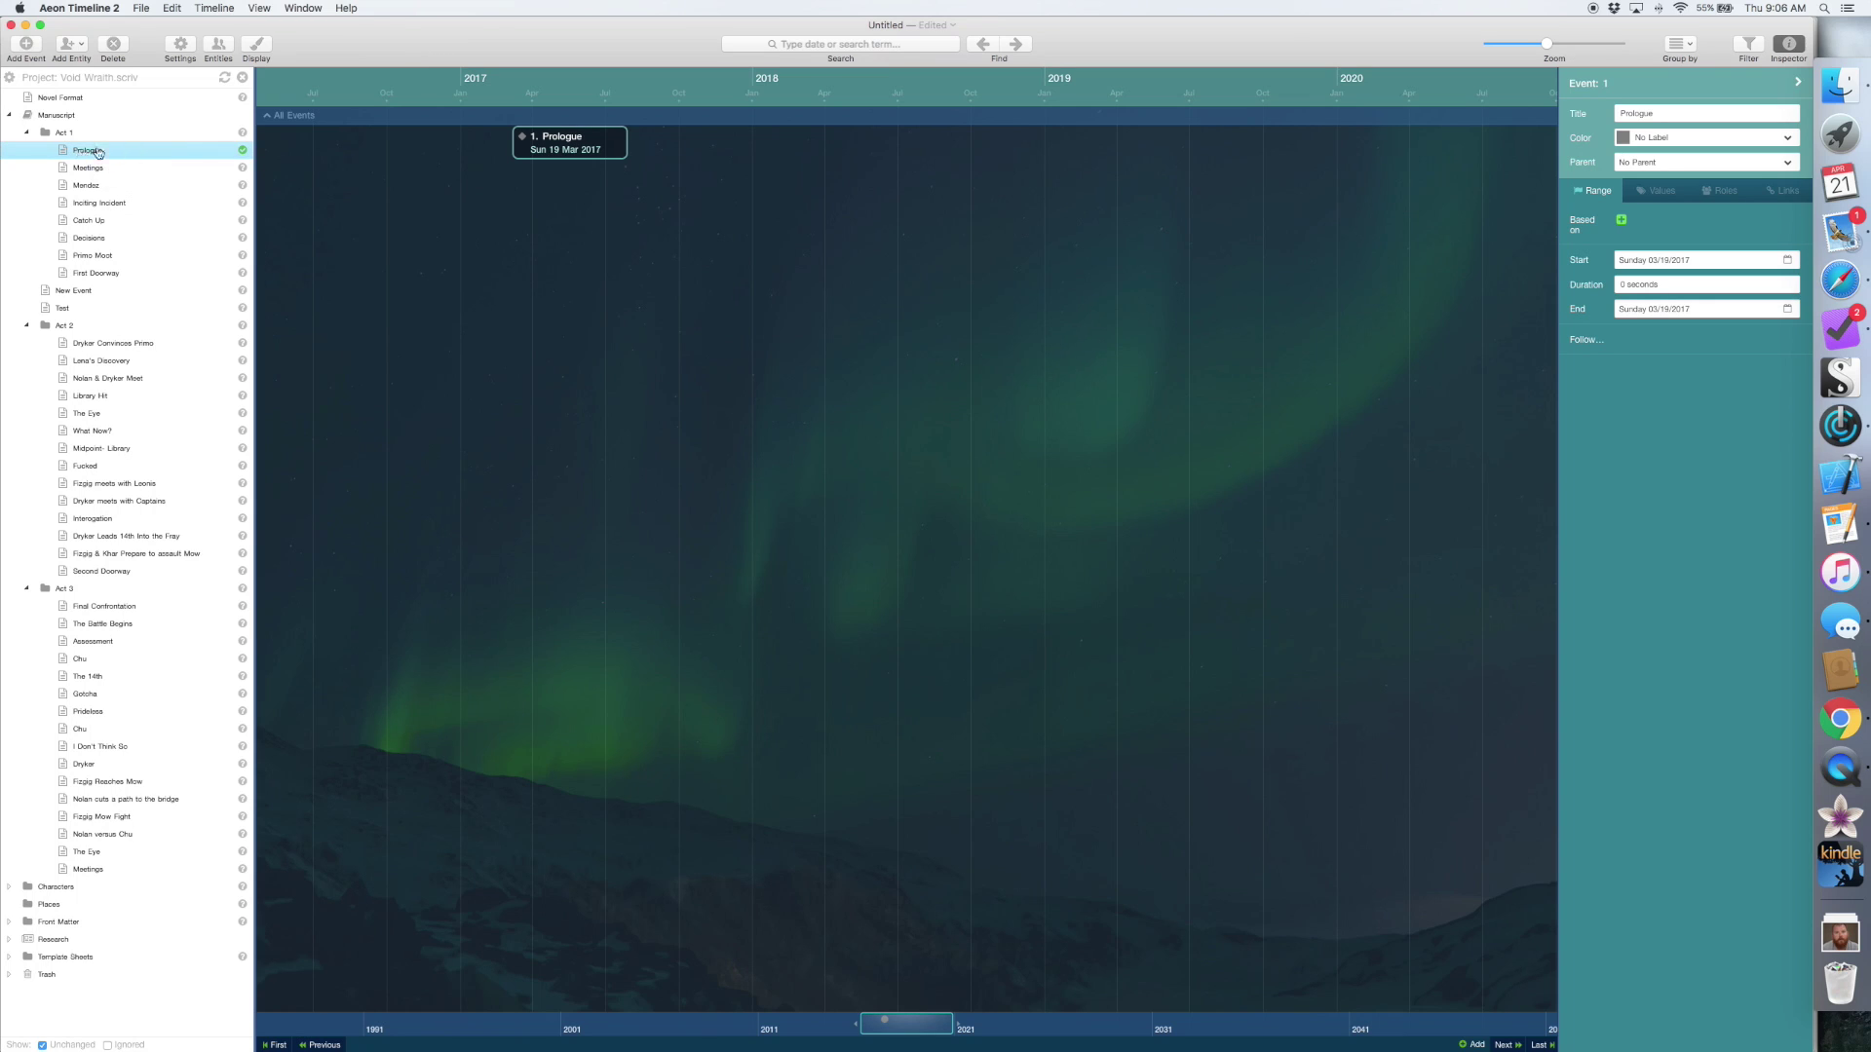
right_click(107, 148)
click(162, 269)
text(New Name)
key(Return)
click(224, 80)
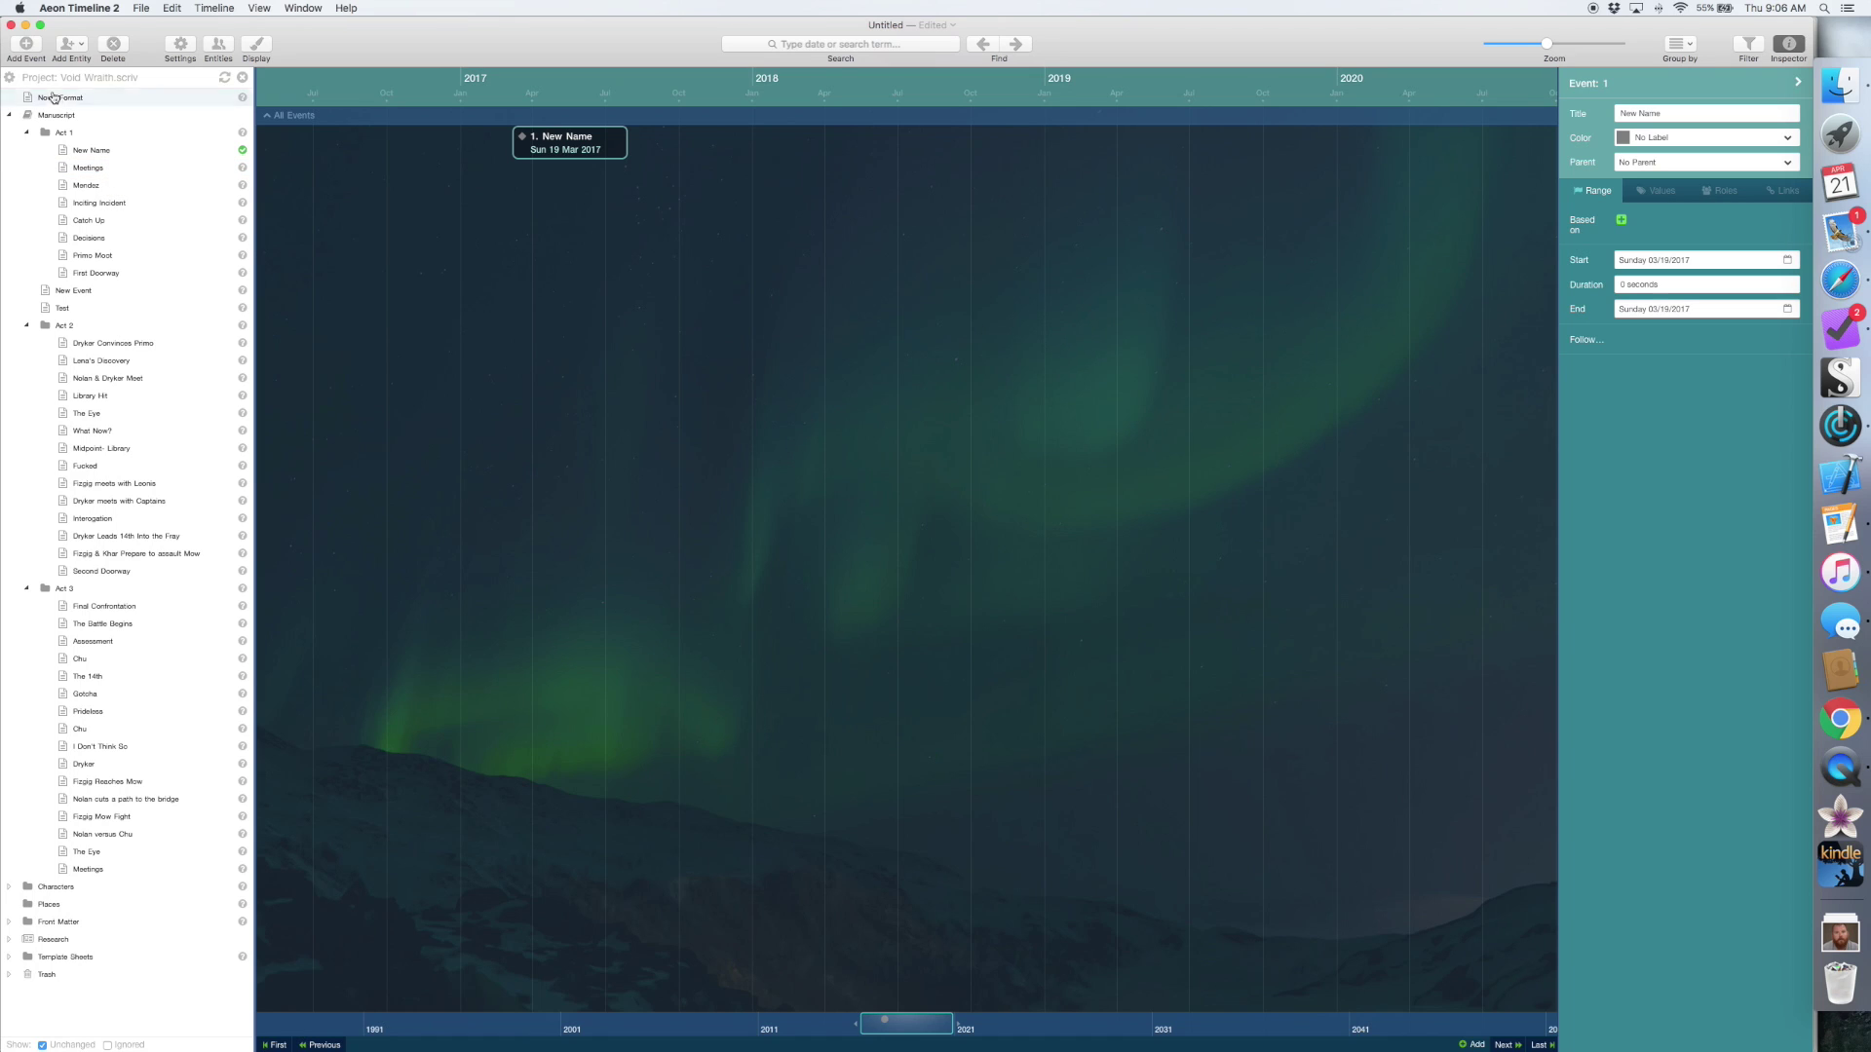
Rename the first Act 1 document back to Prologue and sync the project again.
right_click(84, 153)
click(142, 266)
text(Prologue)
key(Return)
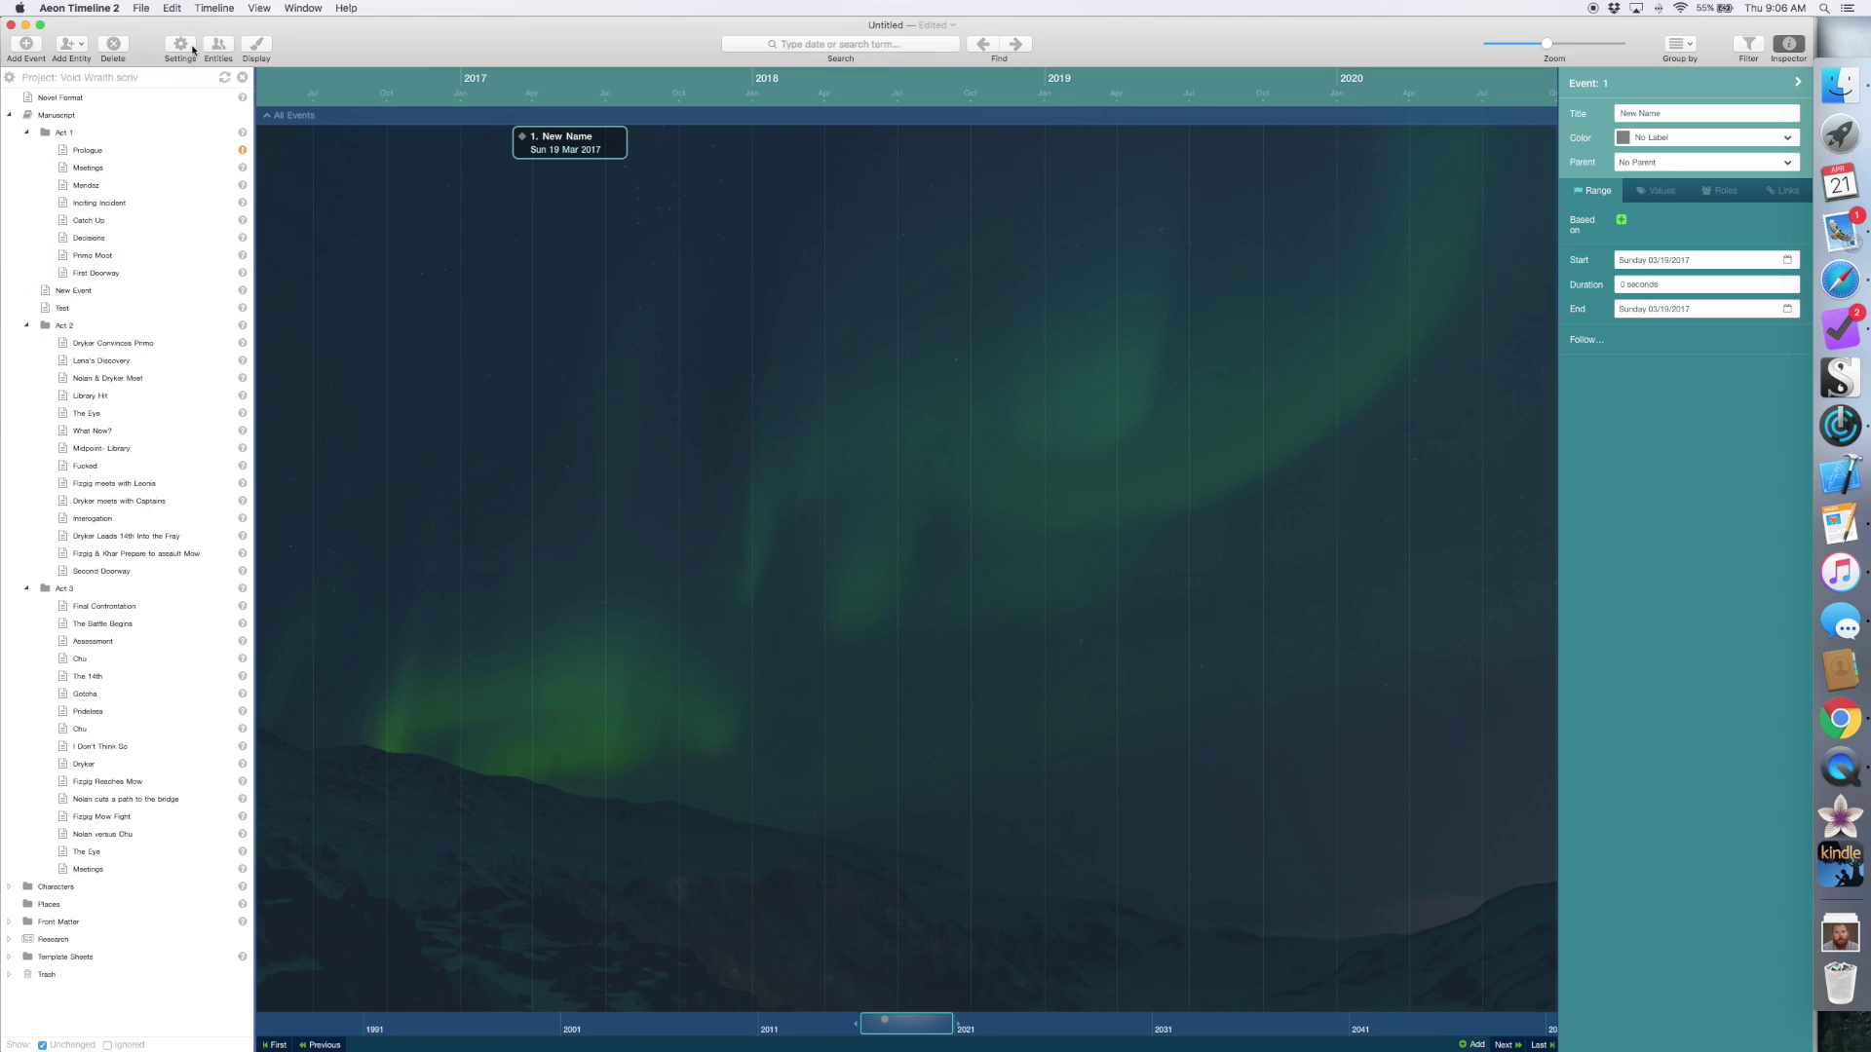
click(224, 77)
View the Prologue event's expanded details, collapse them and set its start date to 03/19/2117.
click(617, 139)
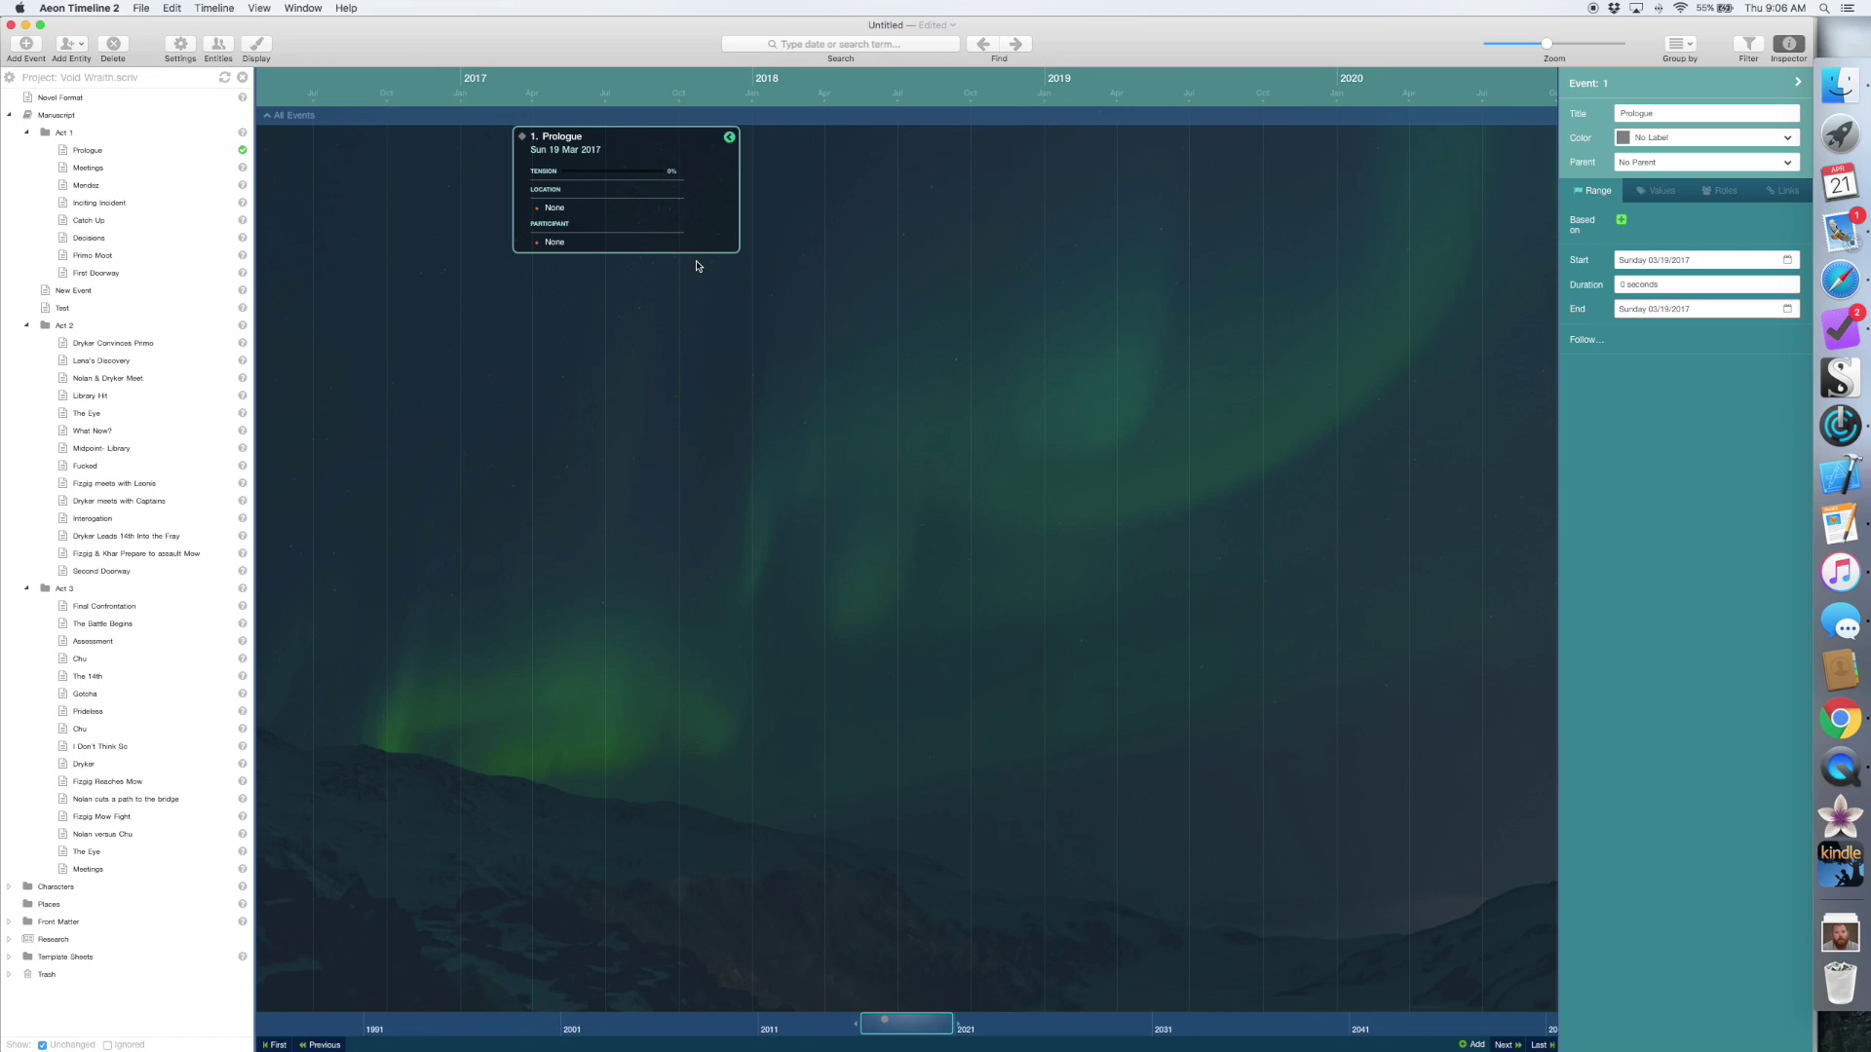
click(730, 140)
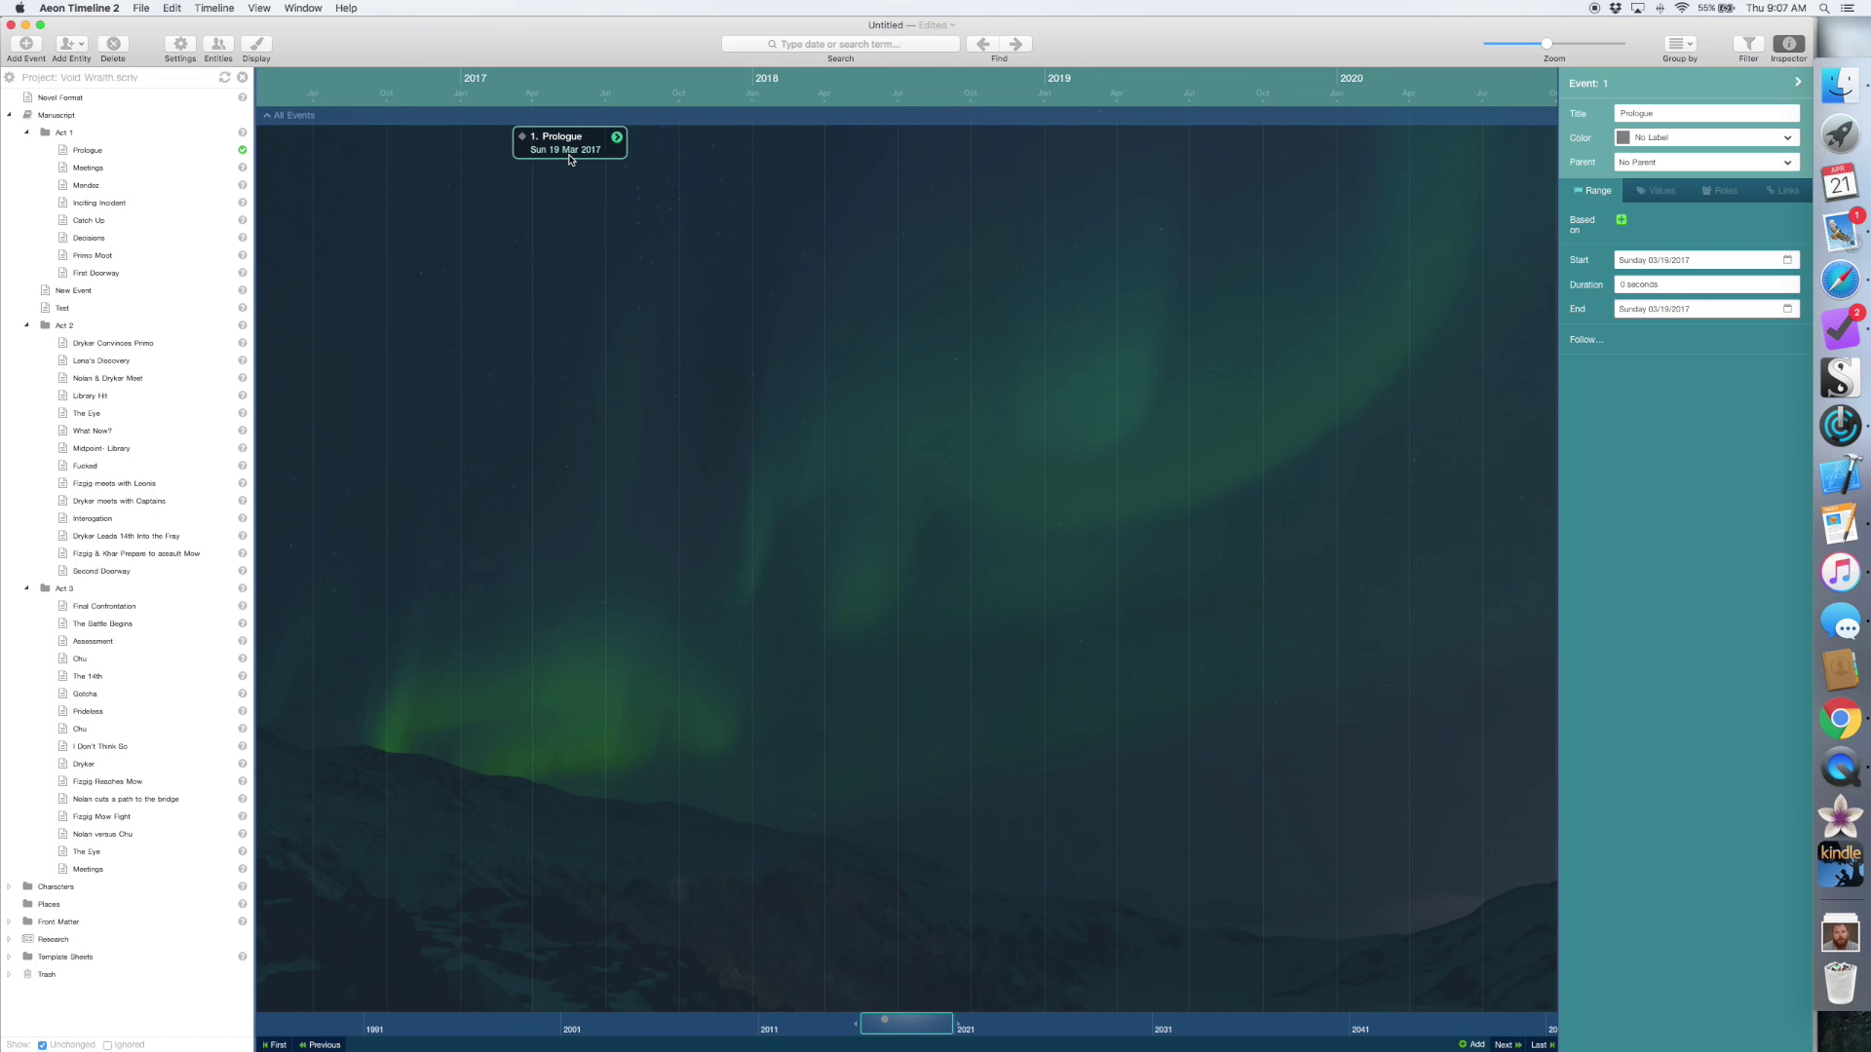
click(1690, 261)
text(1)
key(Tab)
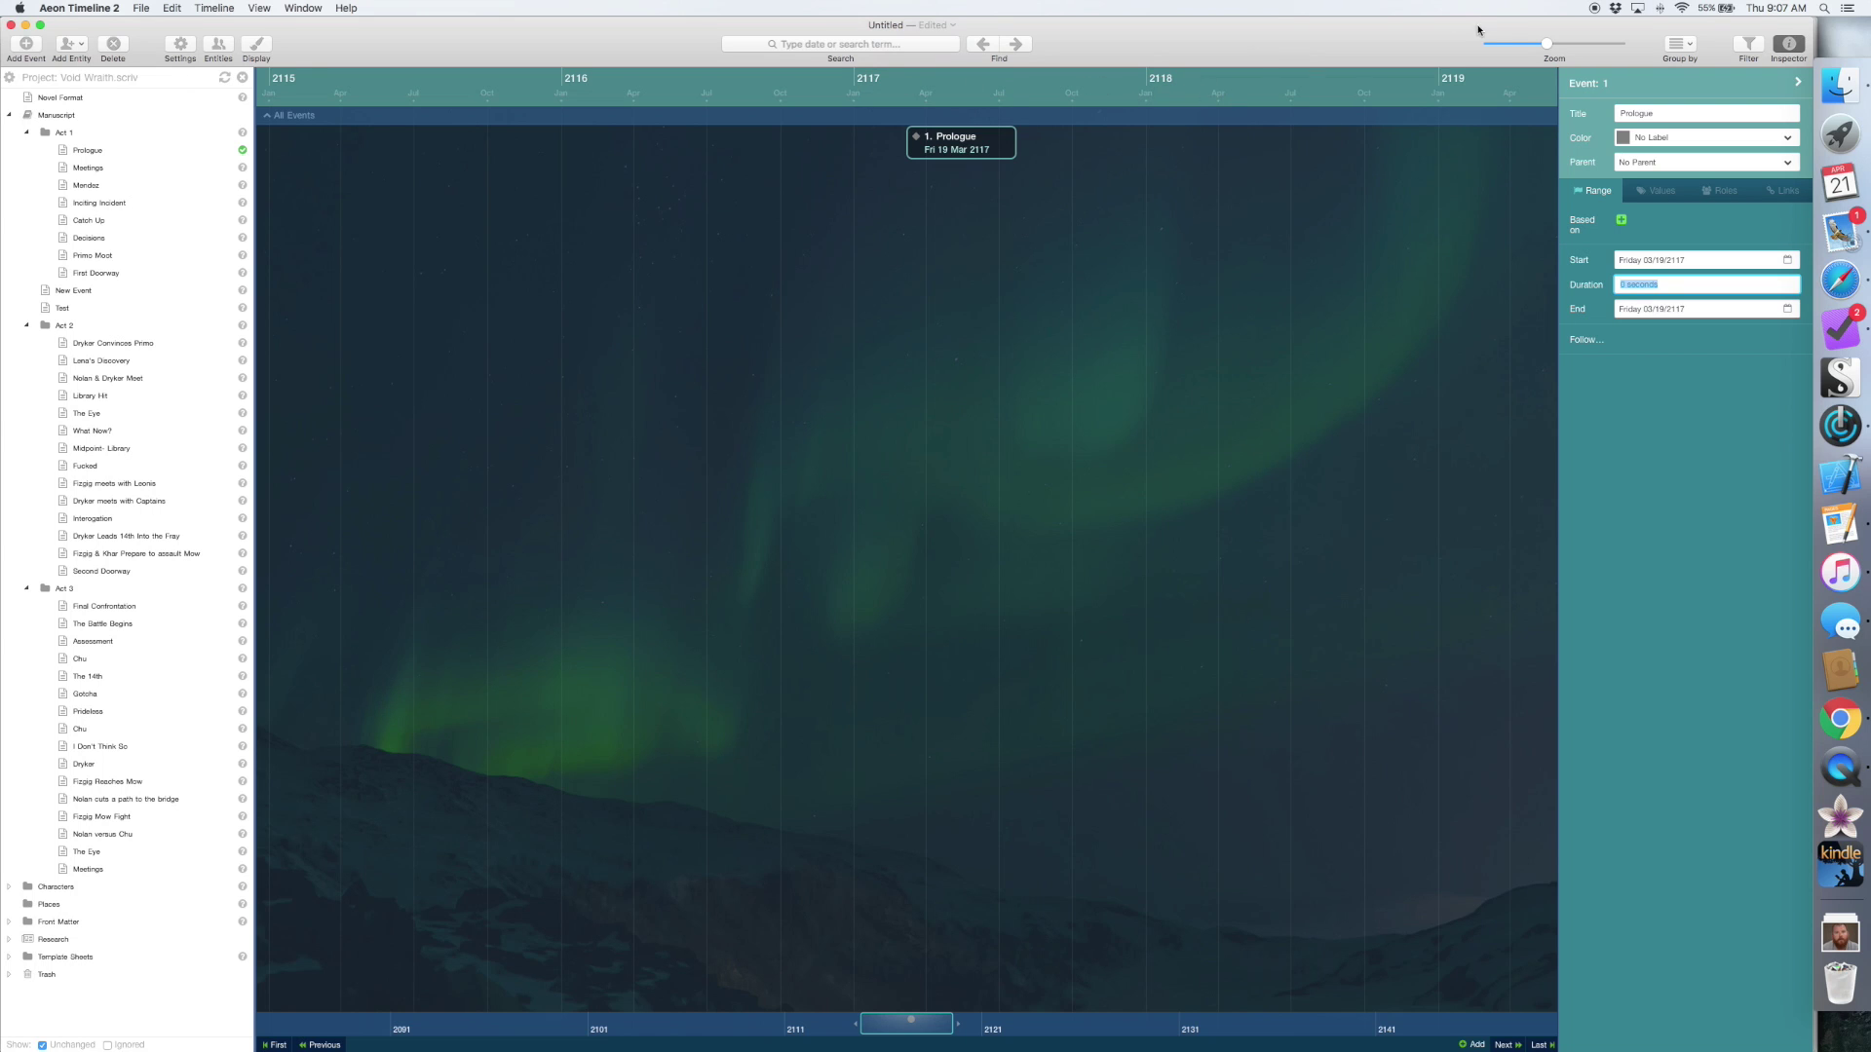
Place the Meetings scene at about 22 March 2117 and the Mendez scene at about 28 March 2117 on the timeline.
drag(1546, 46, 1590, 47)
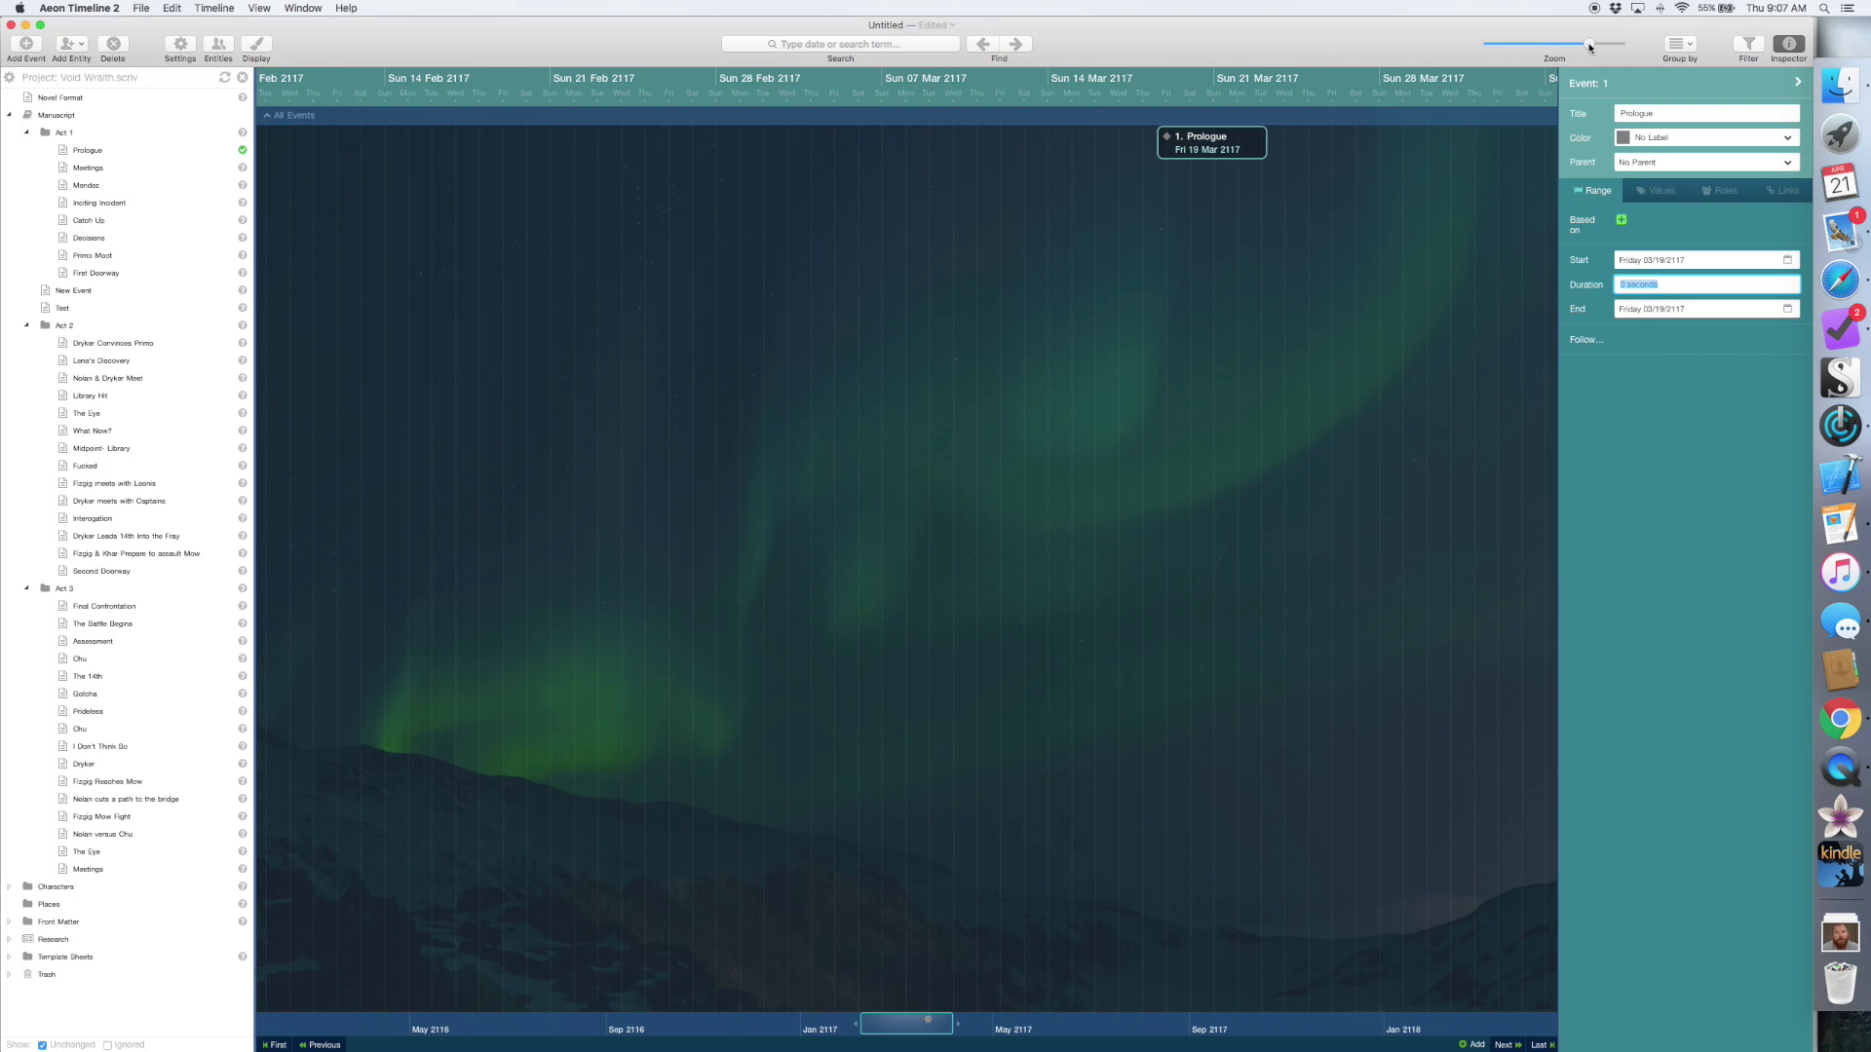
drag(1589, 46, 1584, 46)
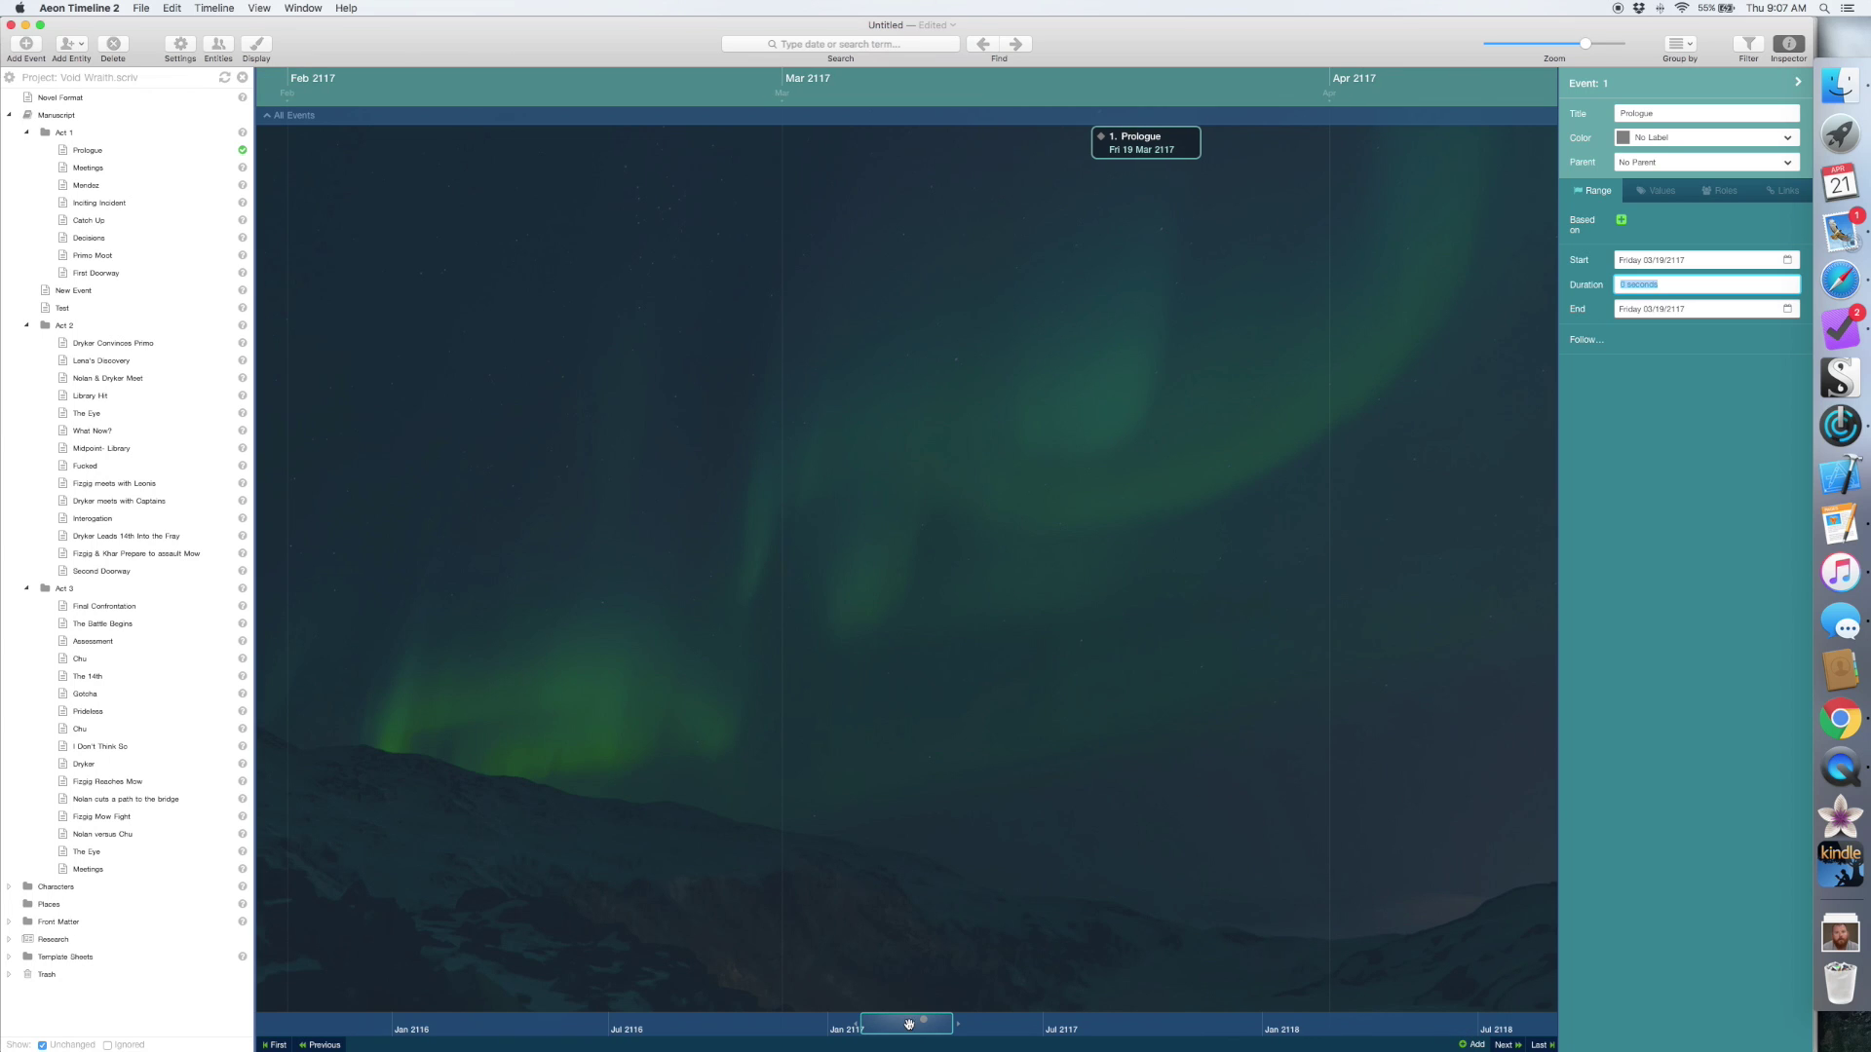
drag(909, 1023, 941, 1030)
drag(88, 168, 701, 186)
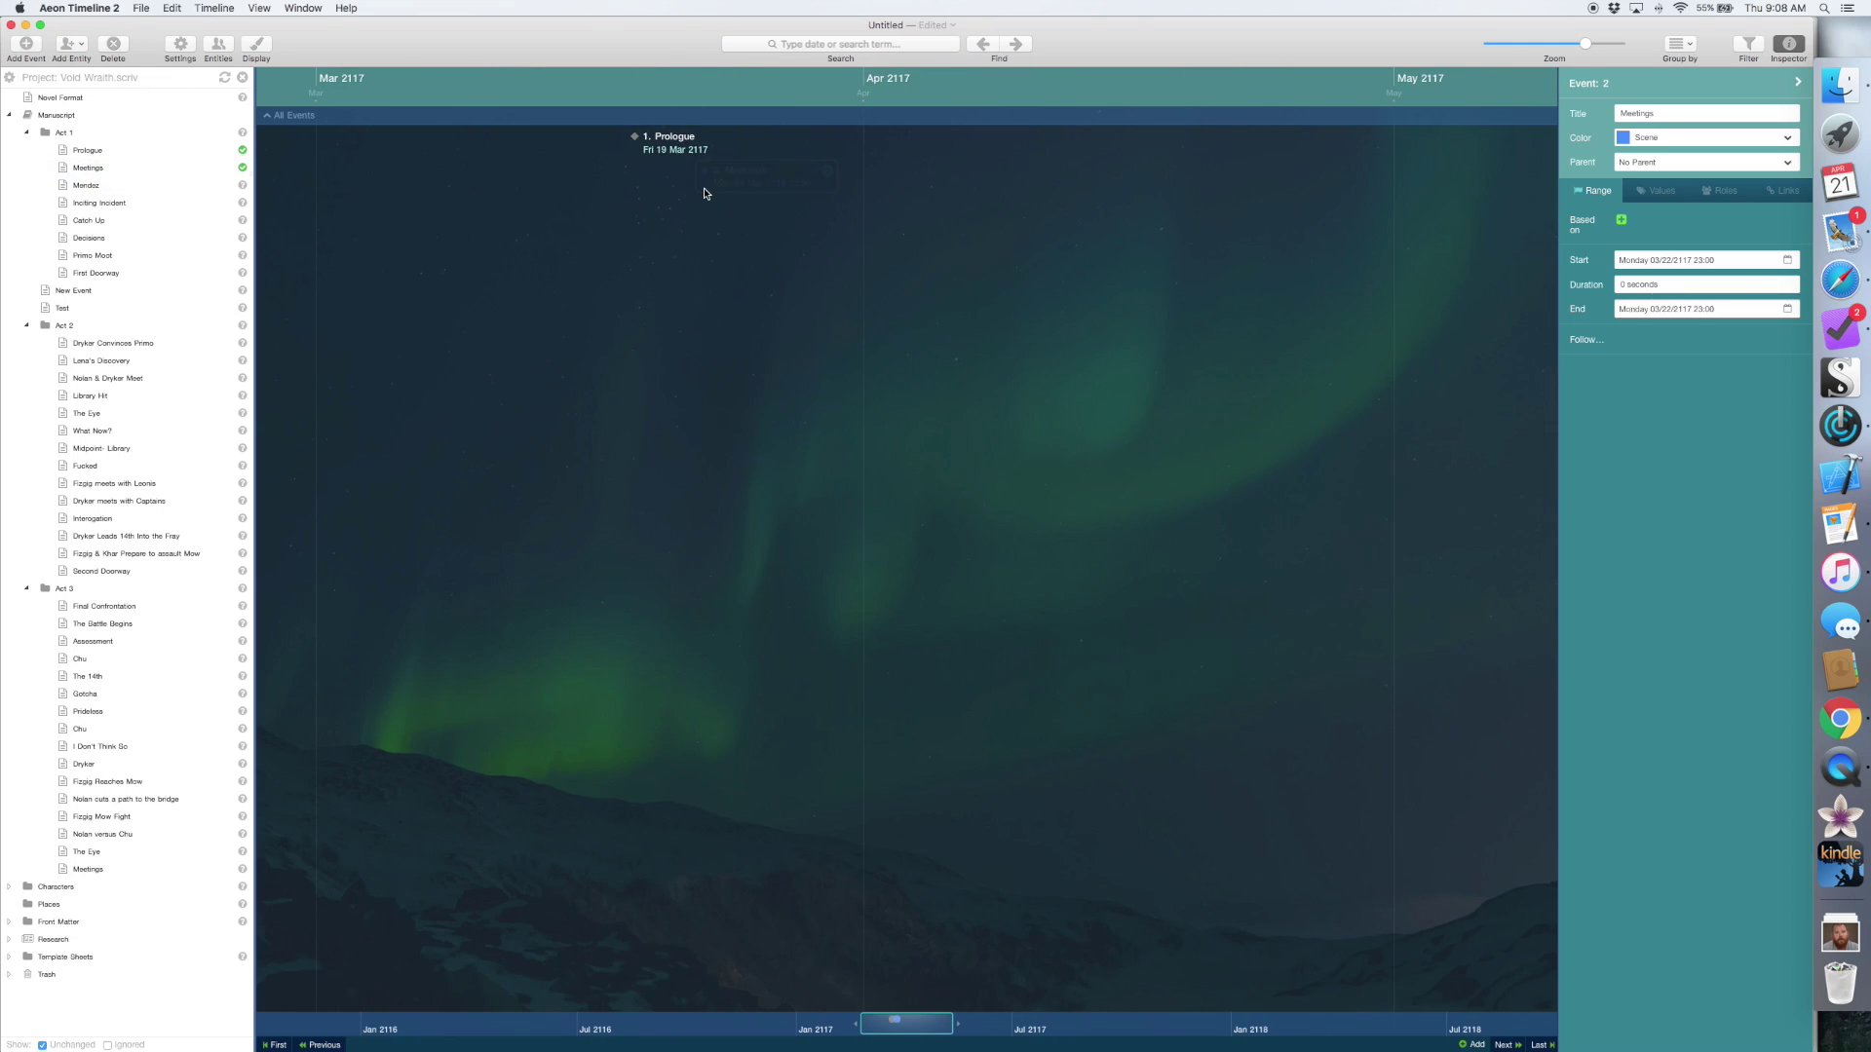
drag(64, 200, 815, 256)
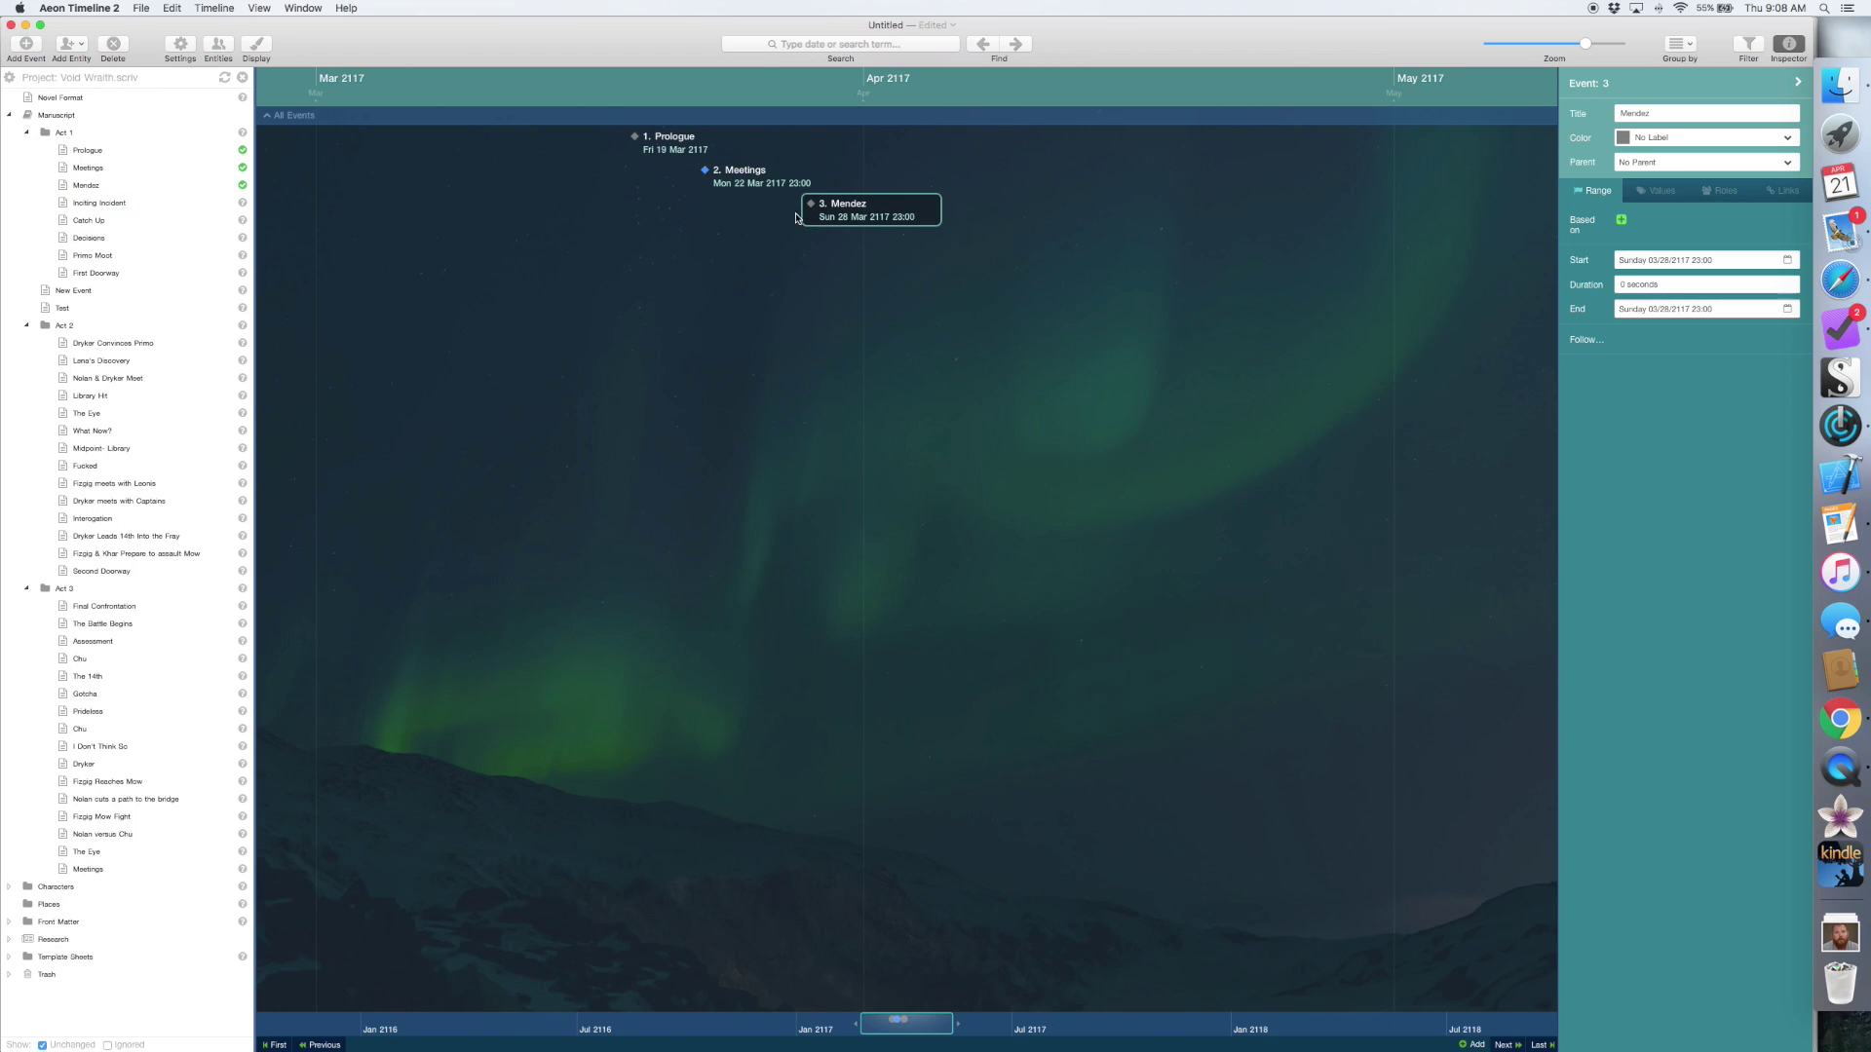
Place Inciting Incident at about 6 April, Decisions at 15 April, Primo Moot at 28 April and First Doorway at 4 April 2117.
drag(113, 203, 962, 252)
drag(88, 238, 1111, 492)
drag(93, 256, 1364, 573)
drag(95, 273, 927, 430)
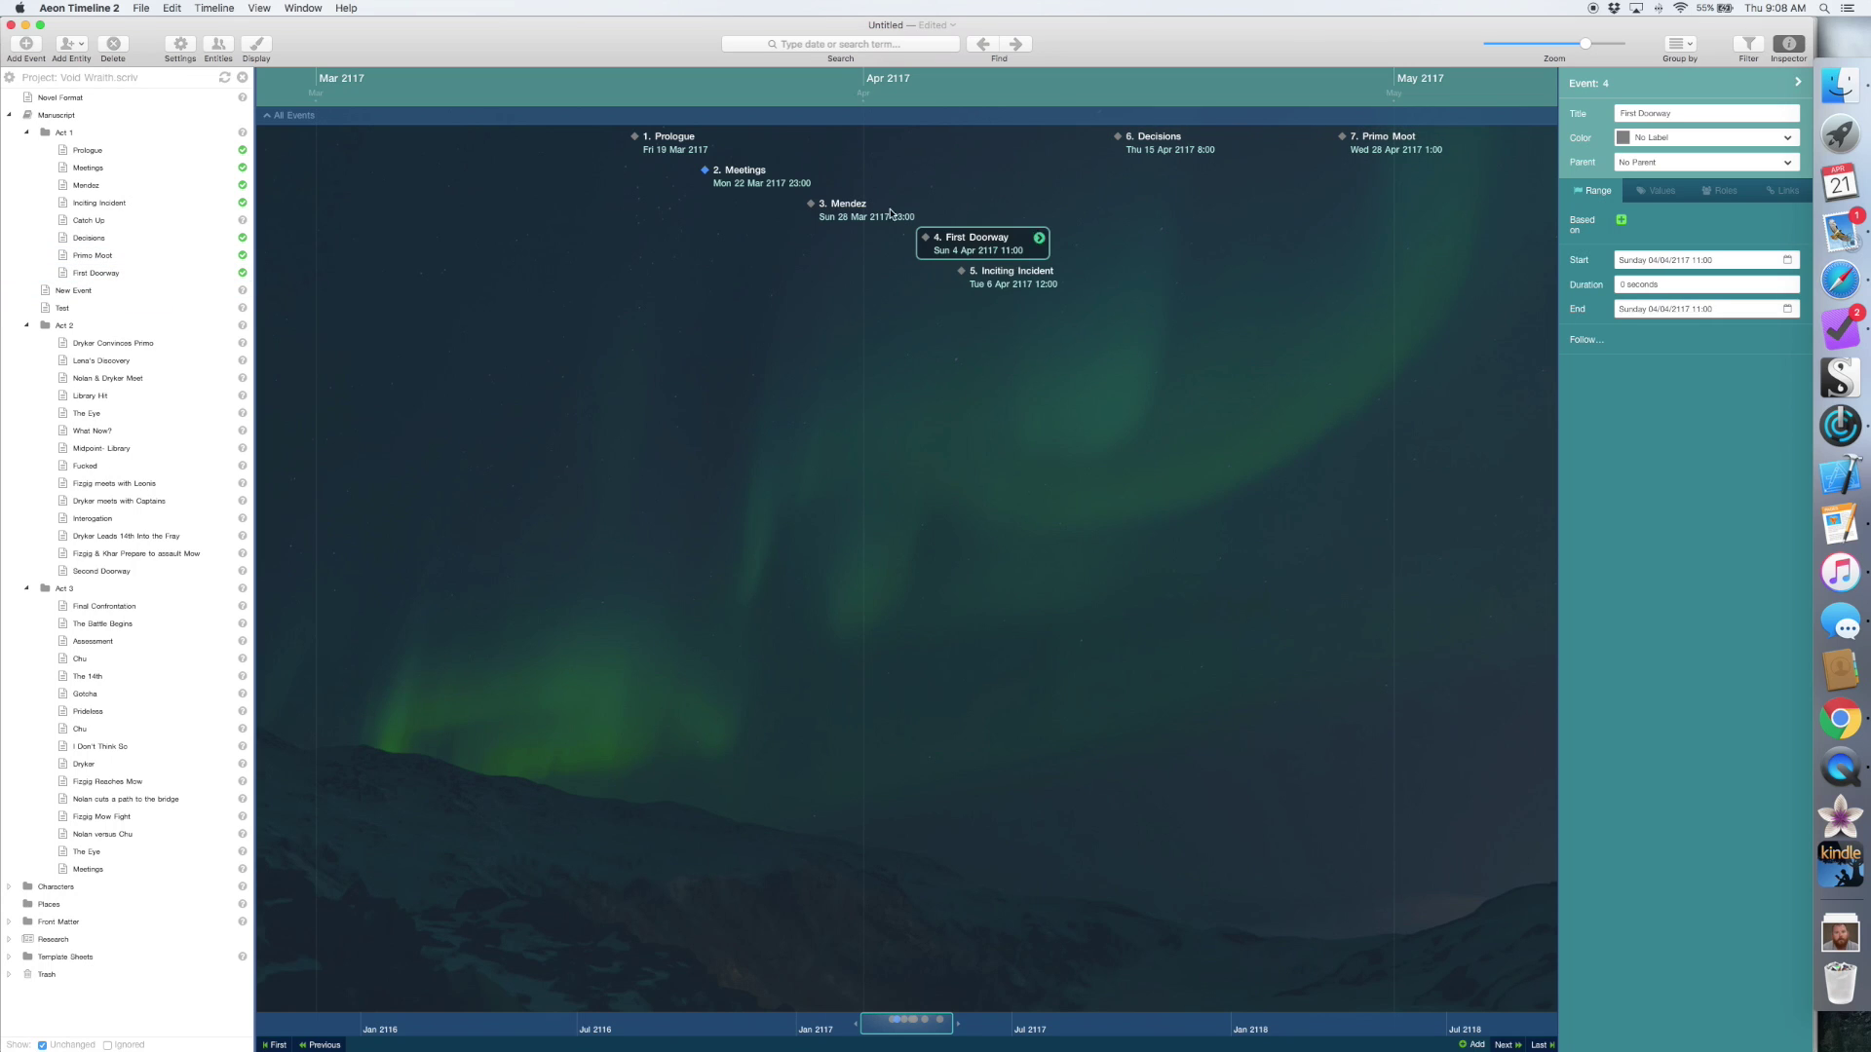
Expand the Prologue event's details and set its color to Scene.
click(678, 145)
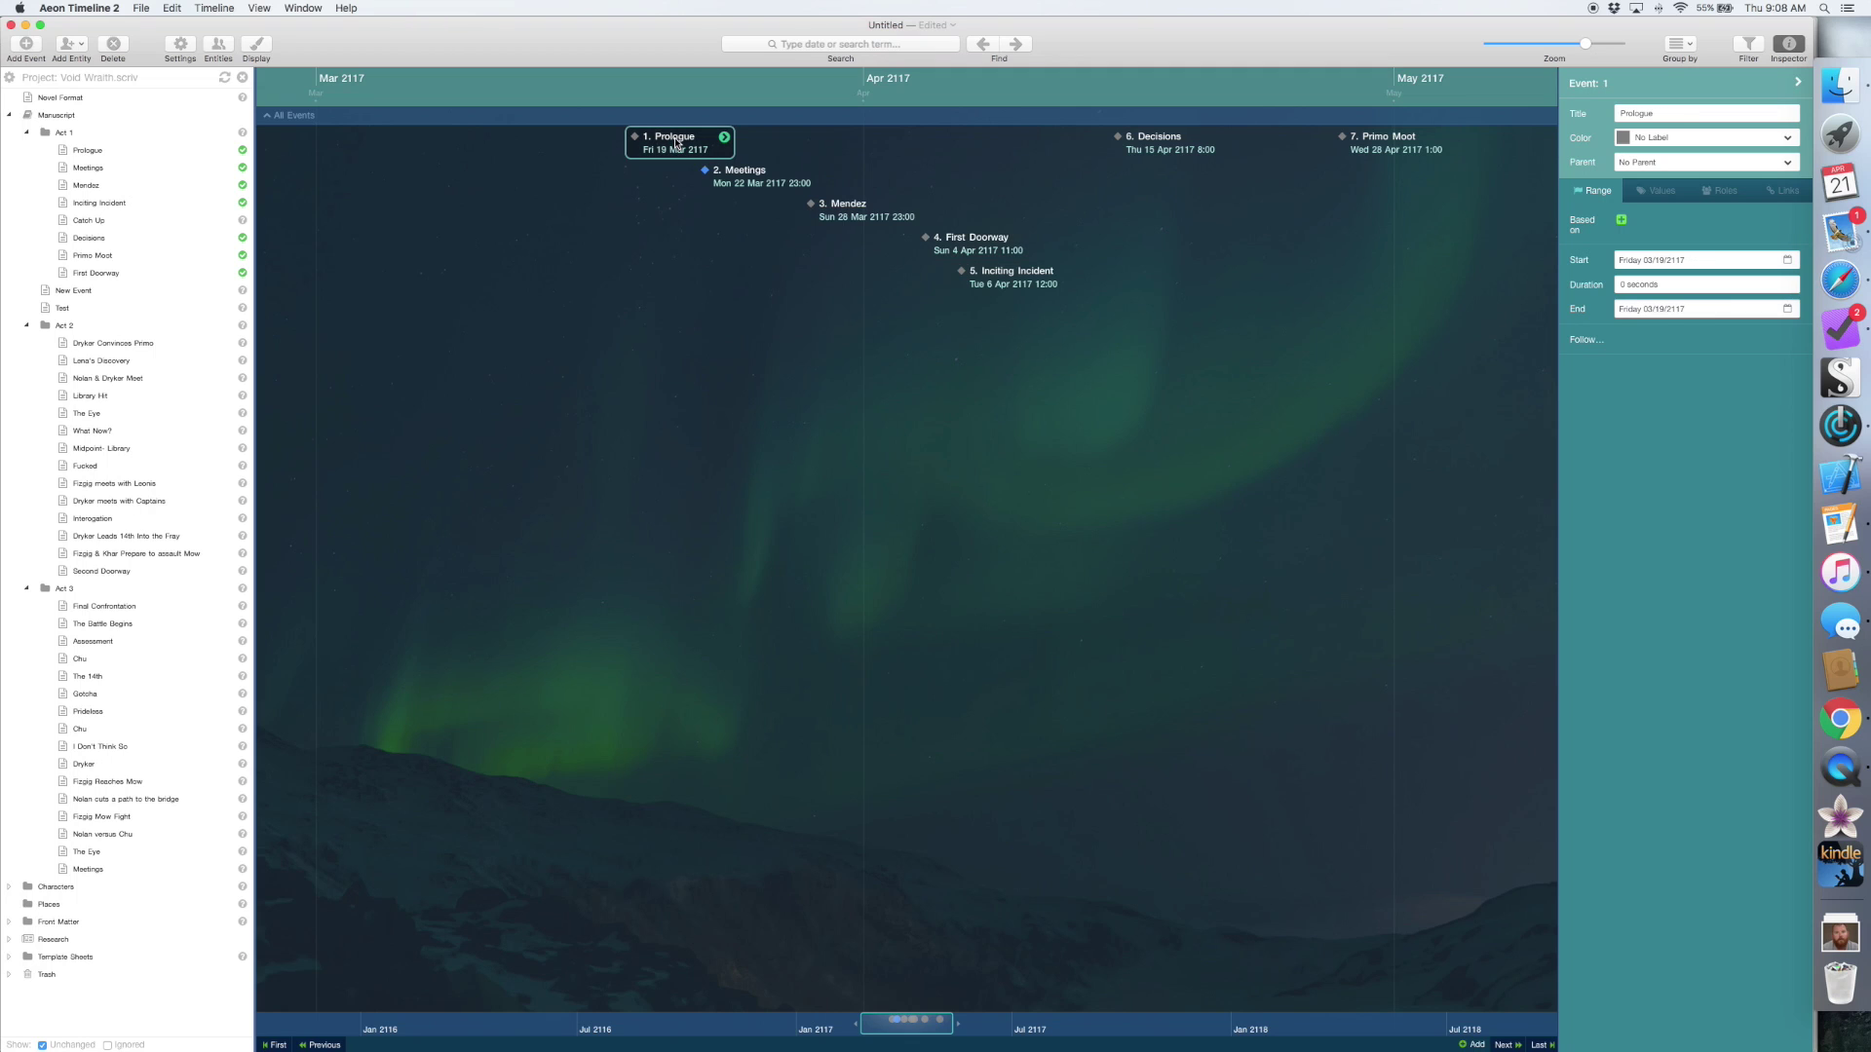
click(726, 138)
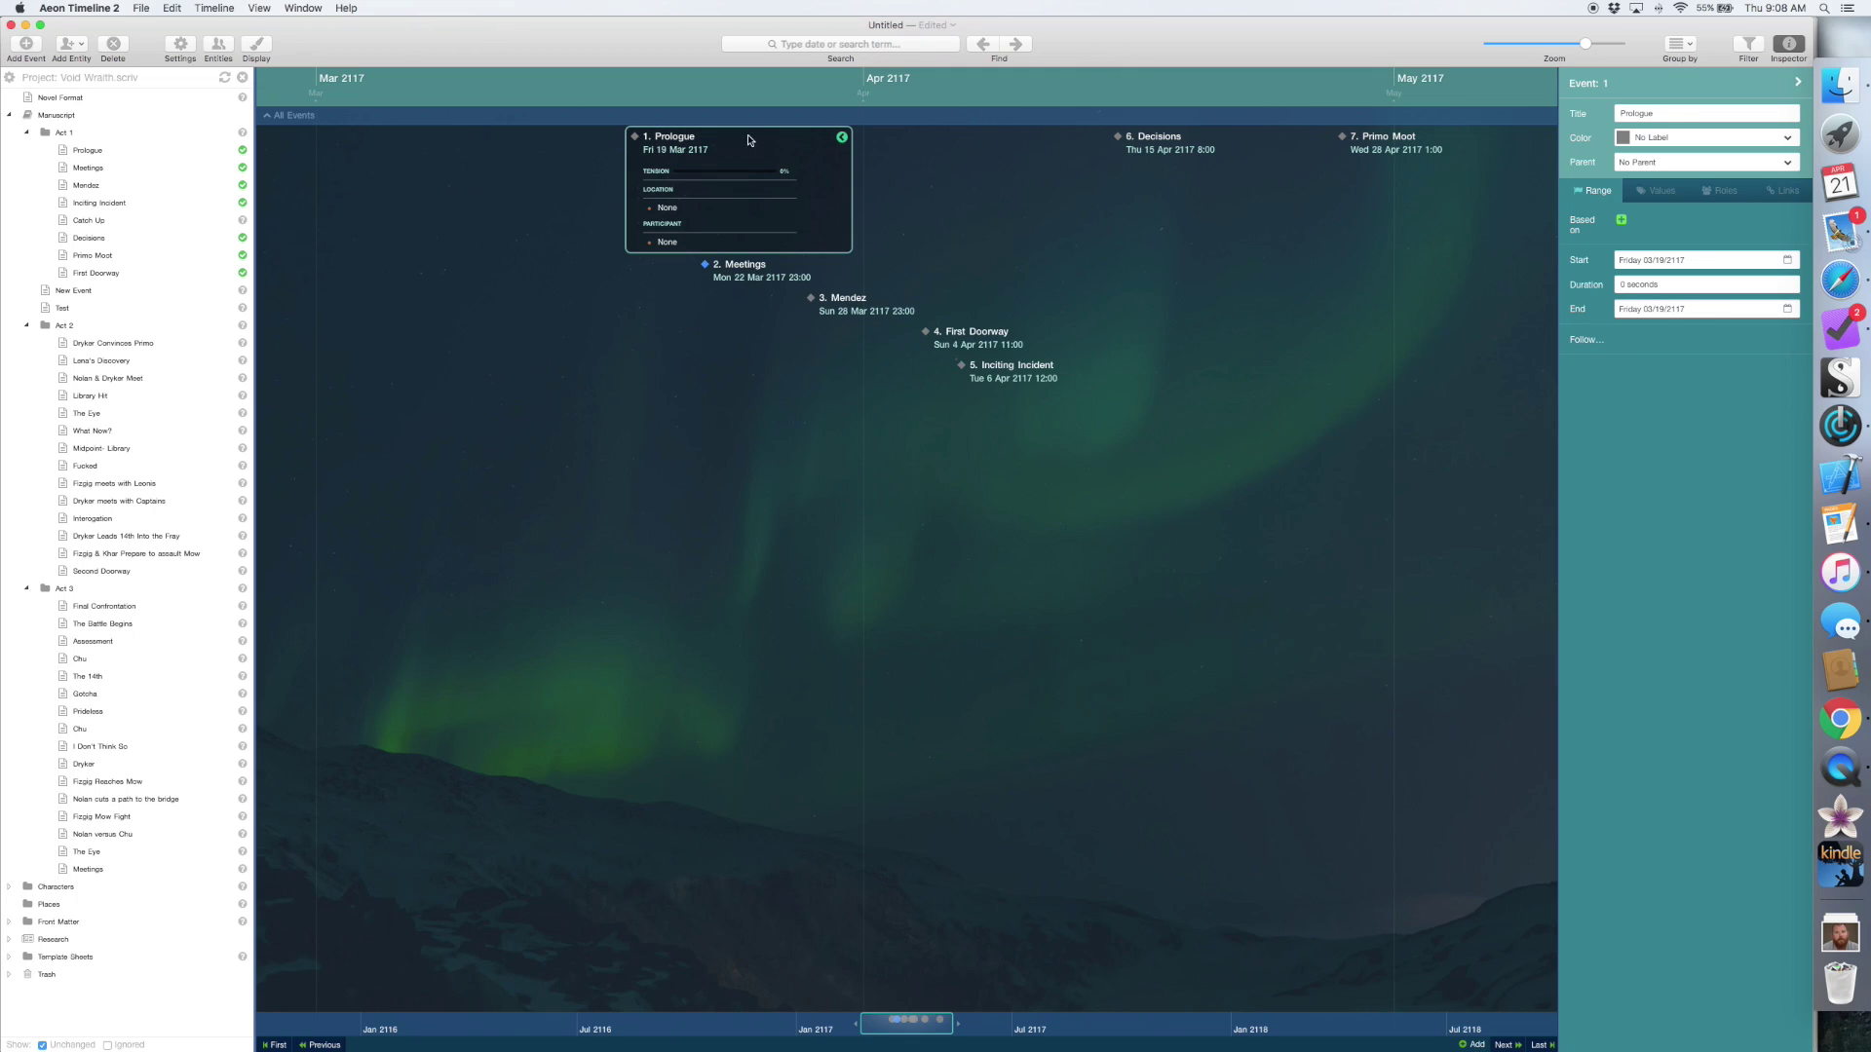
click(1783, 138)
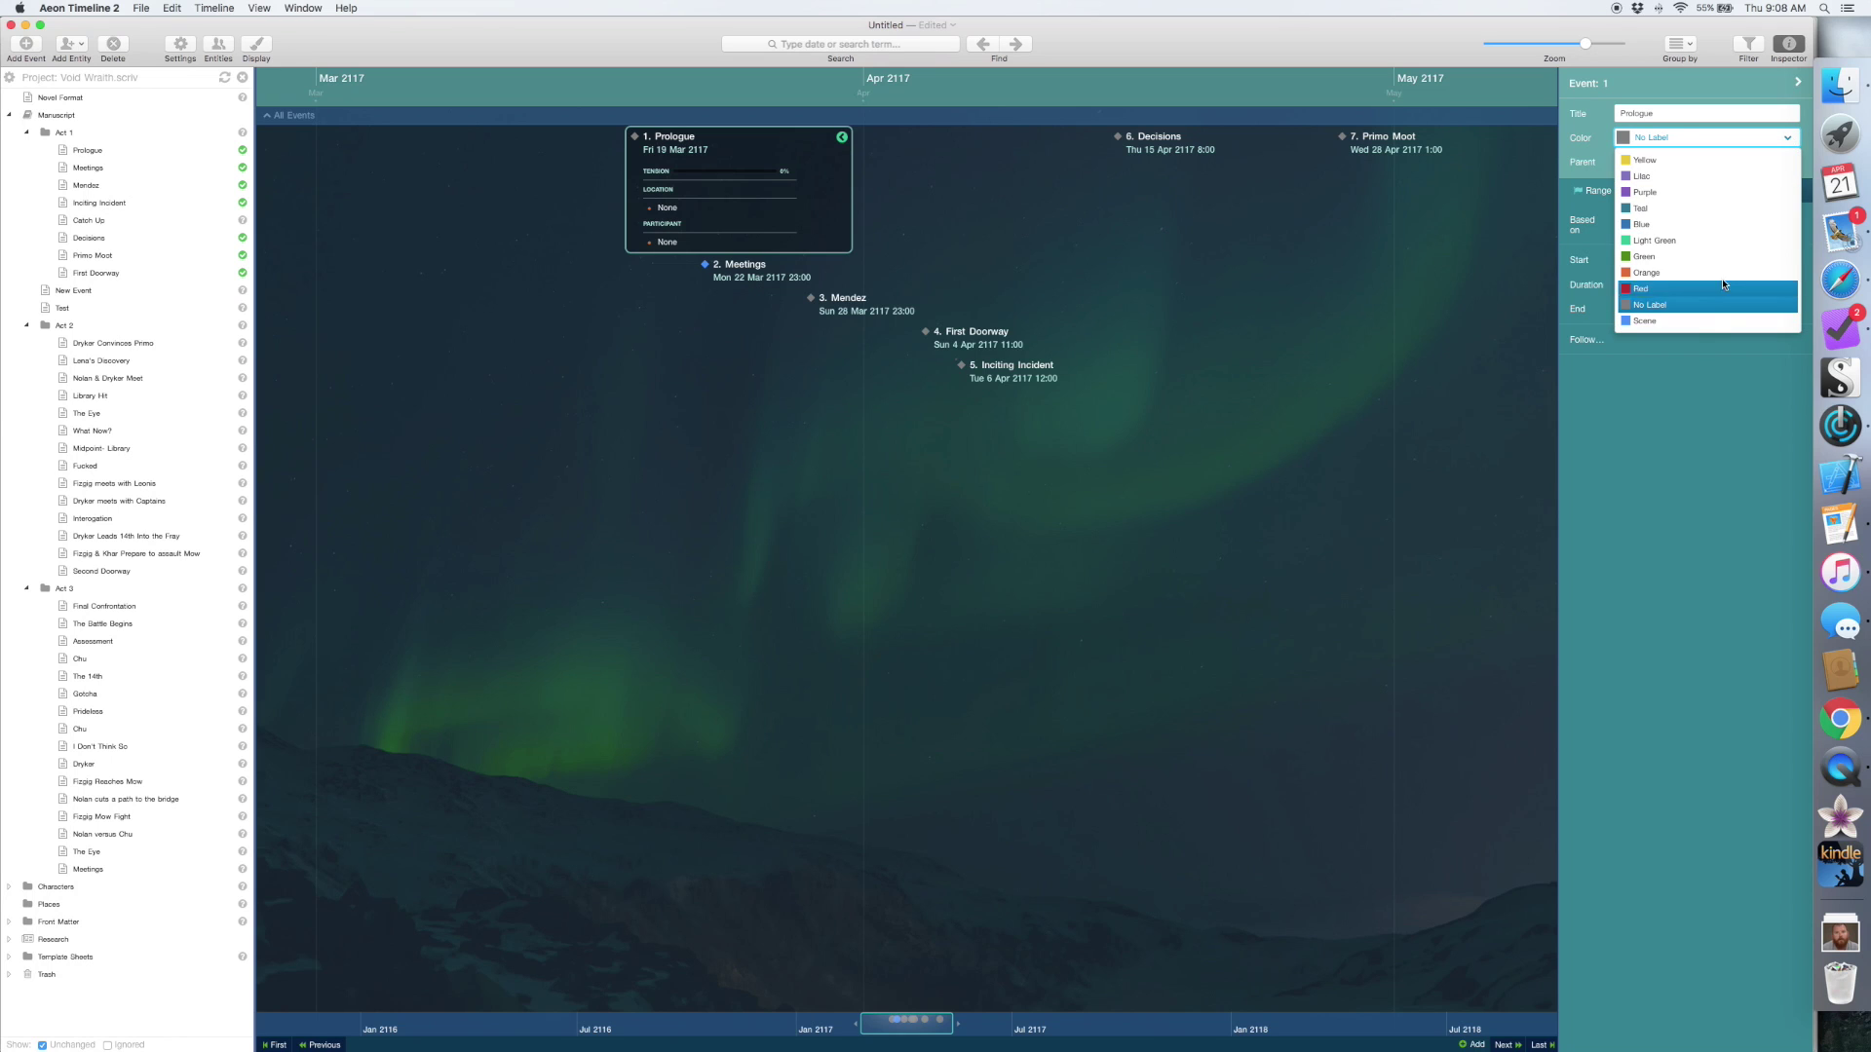
click(1652, 322)
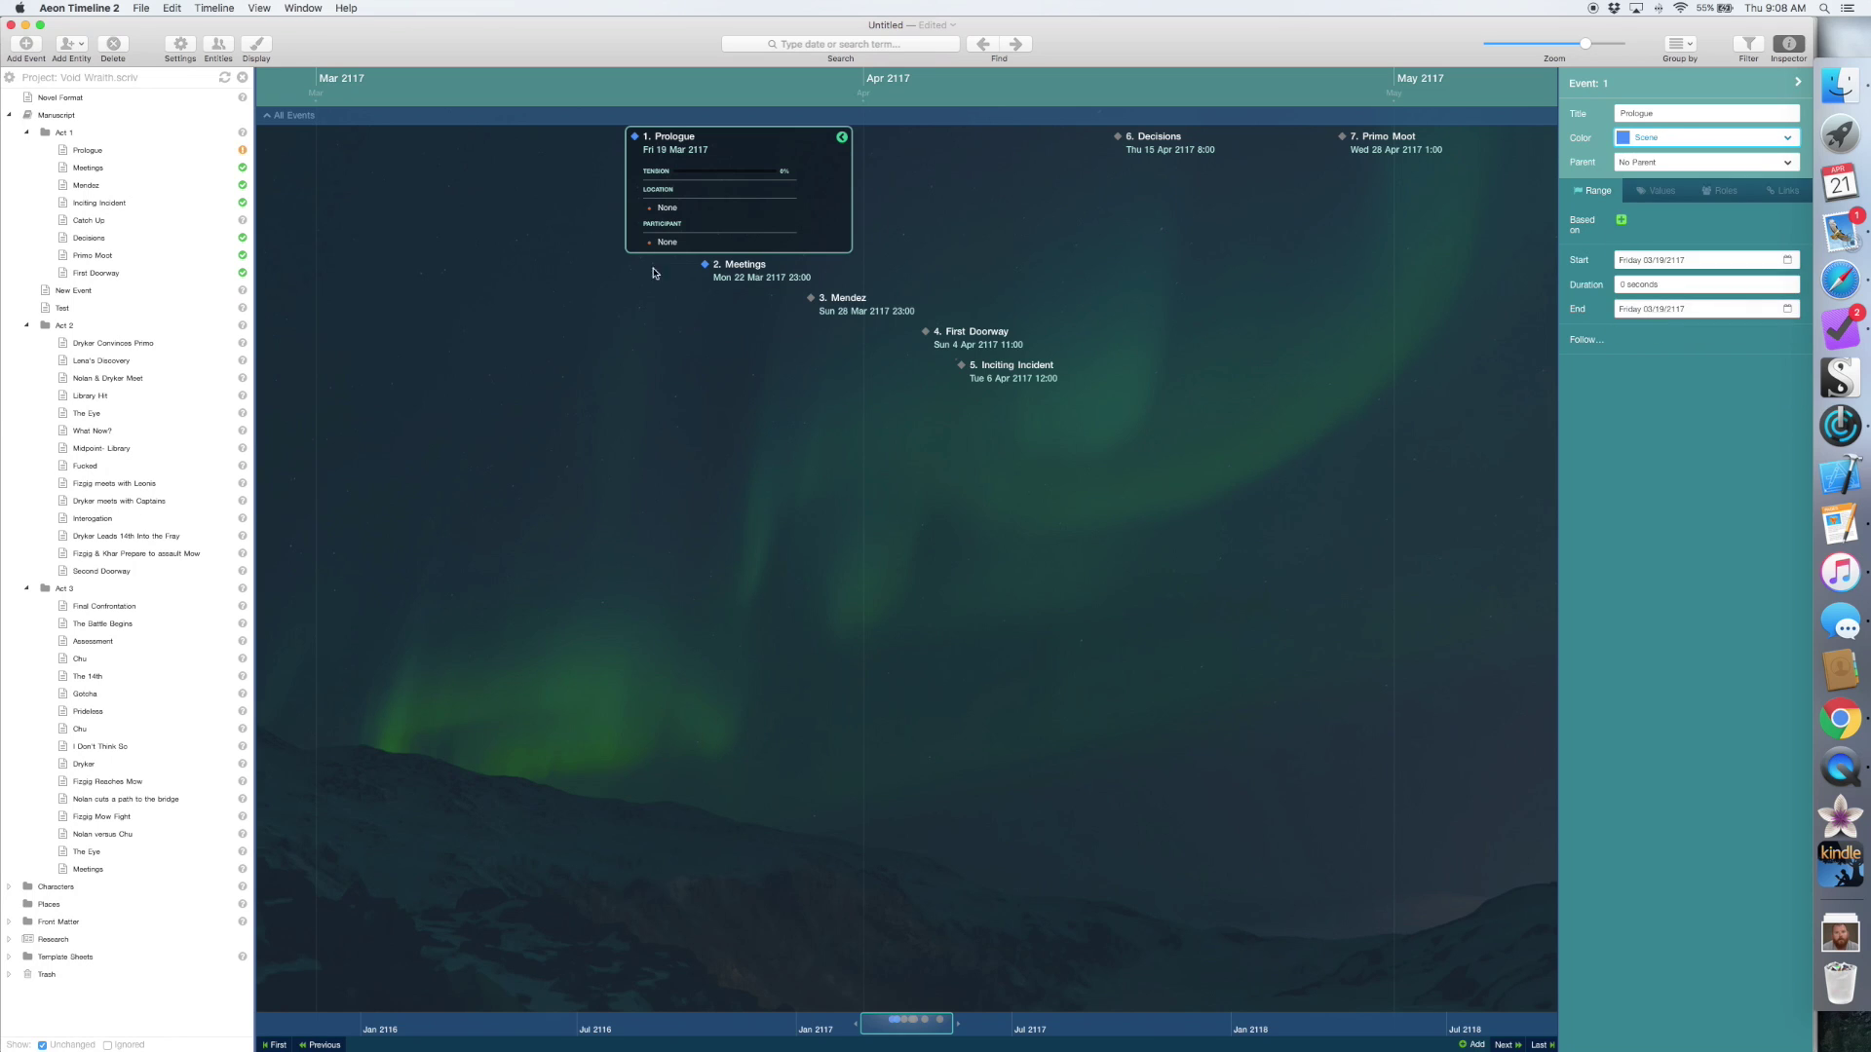
Set the Meetings event's color to Light Green and collapse the Prologue event's details.
click(740, 285)
click(1788, 139)
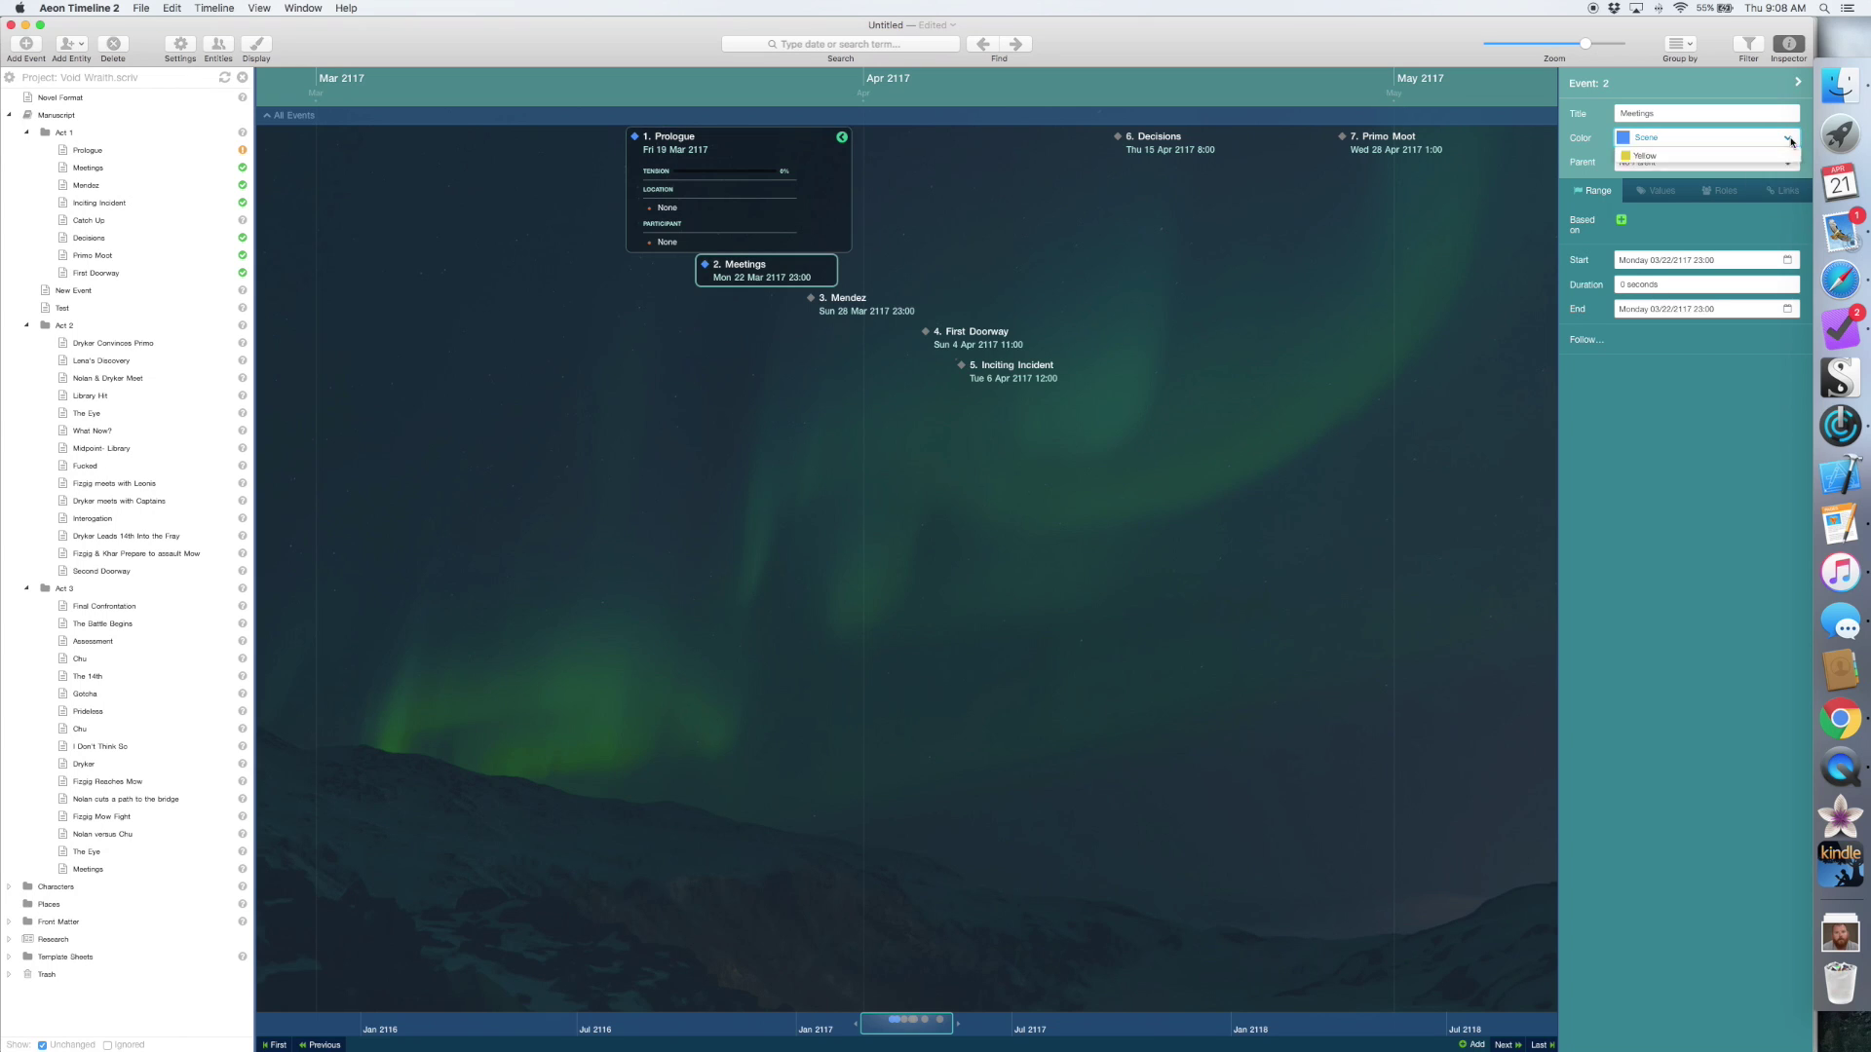
click(1656, 321)
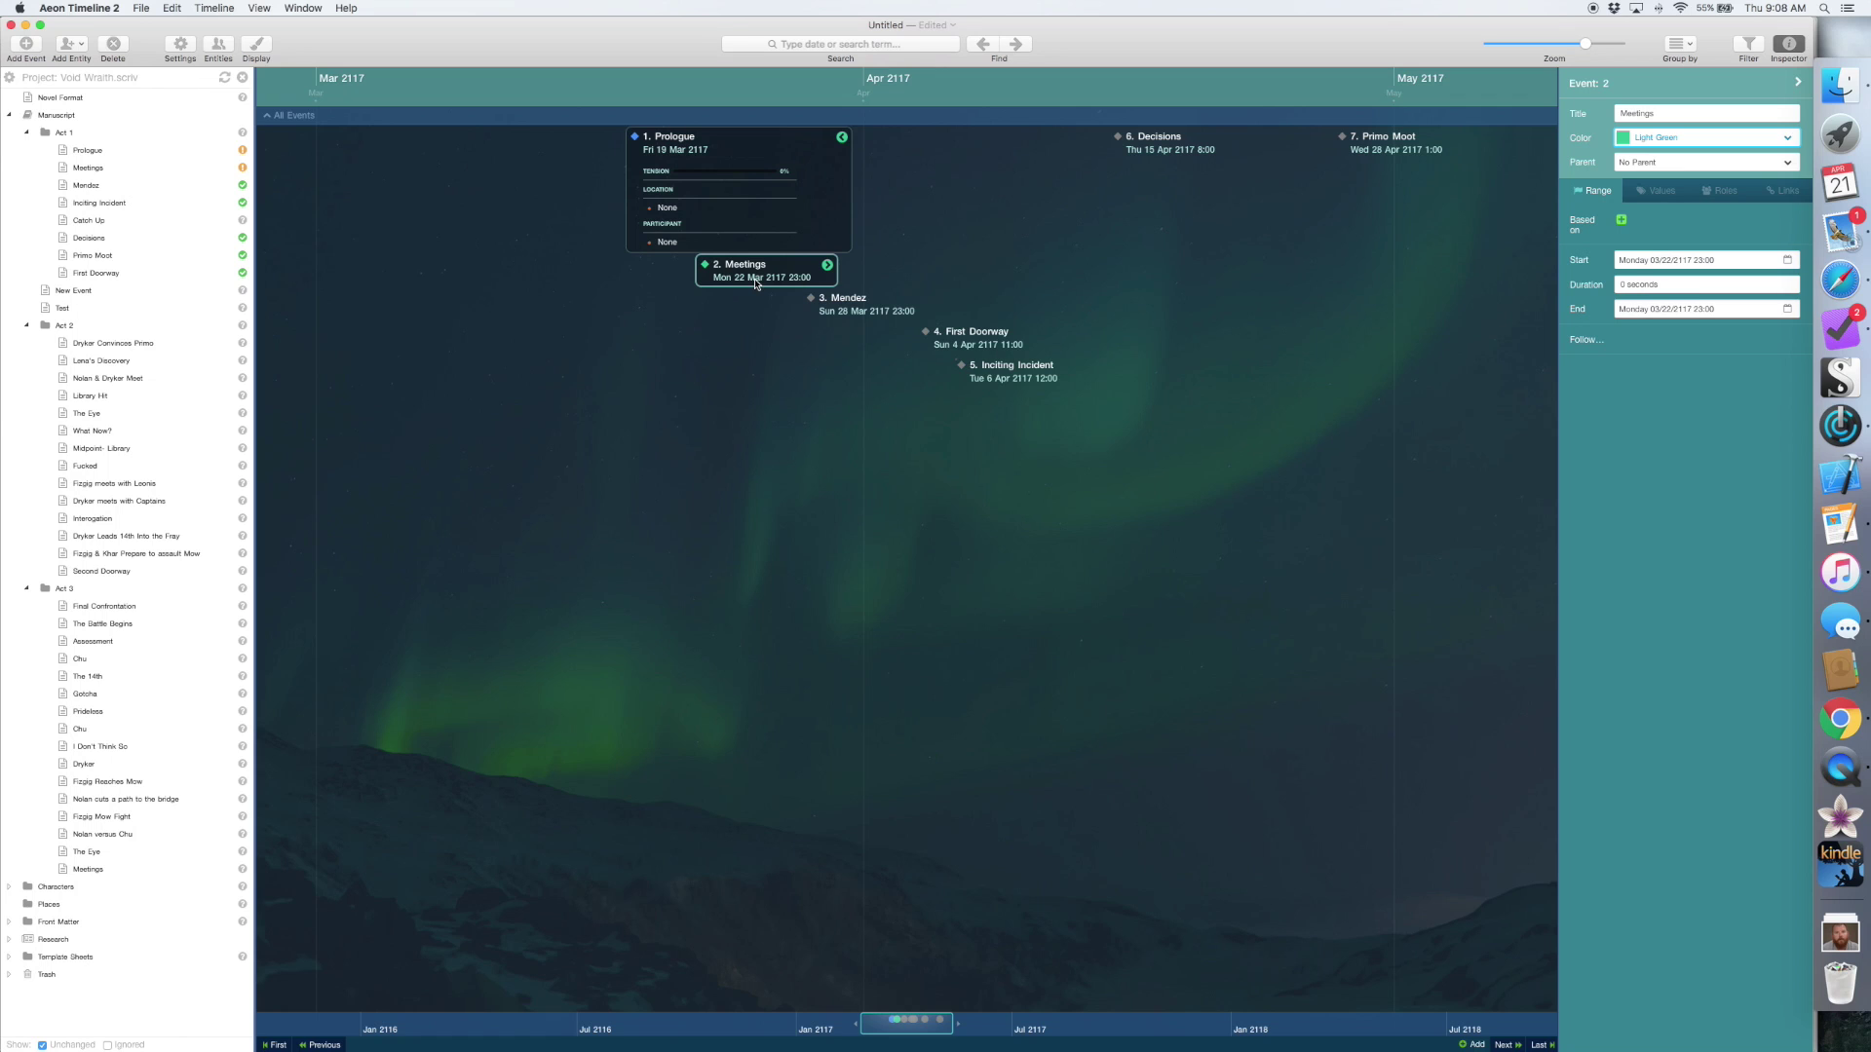
click(842, 139)
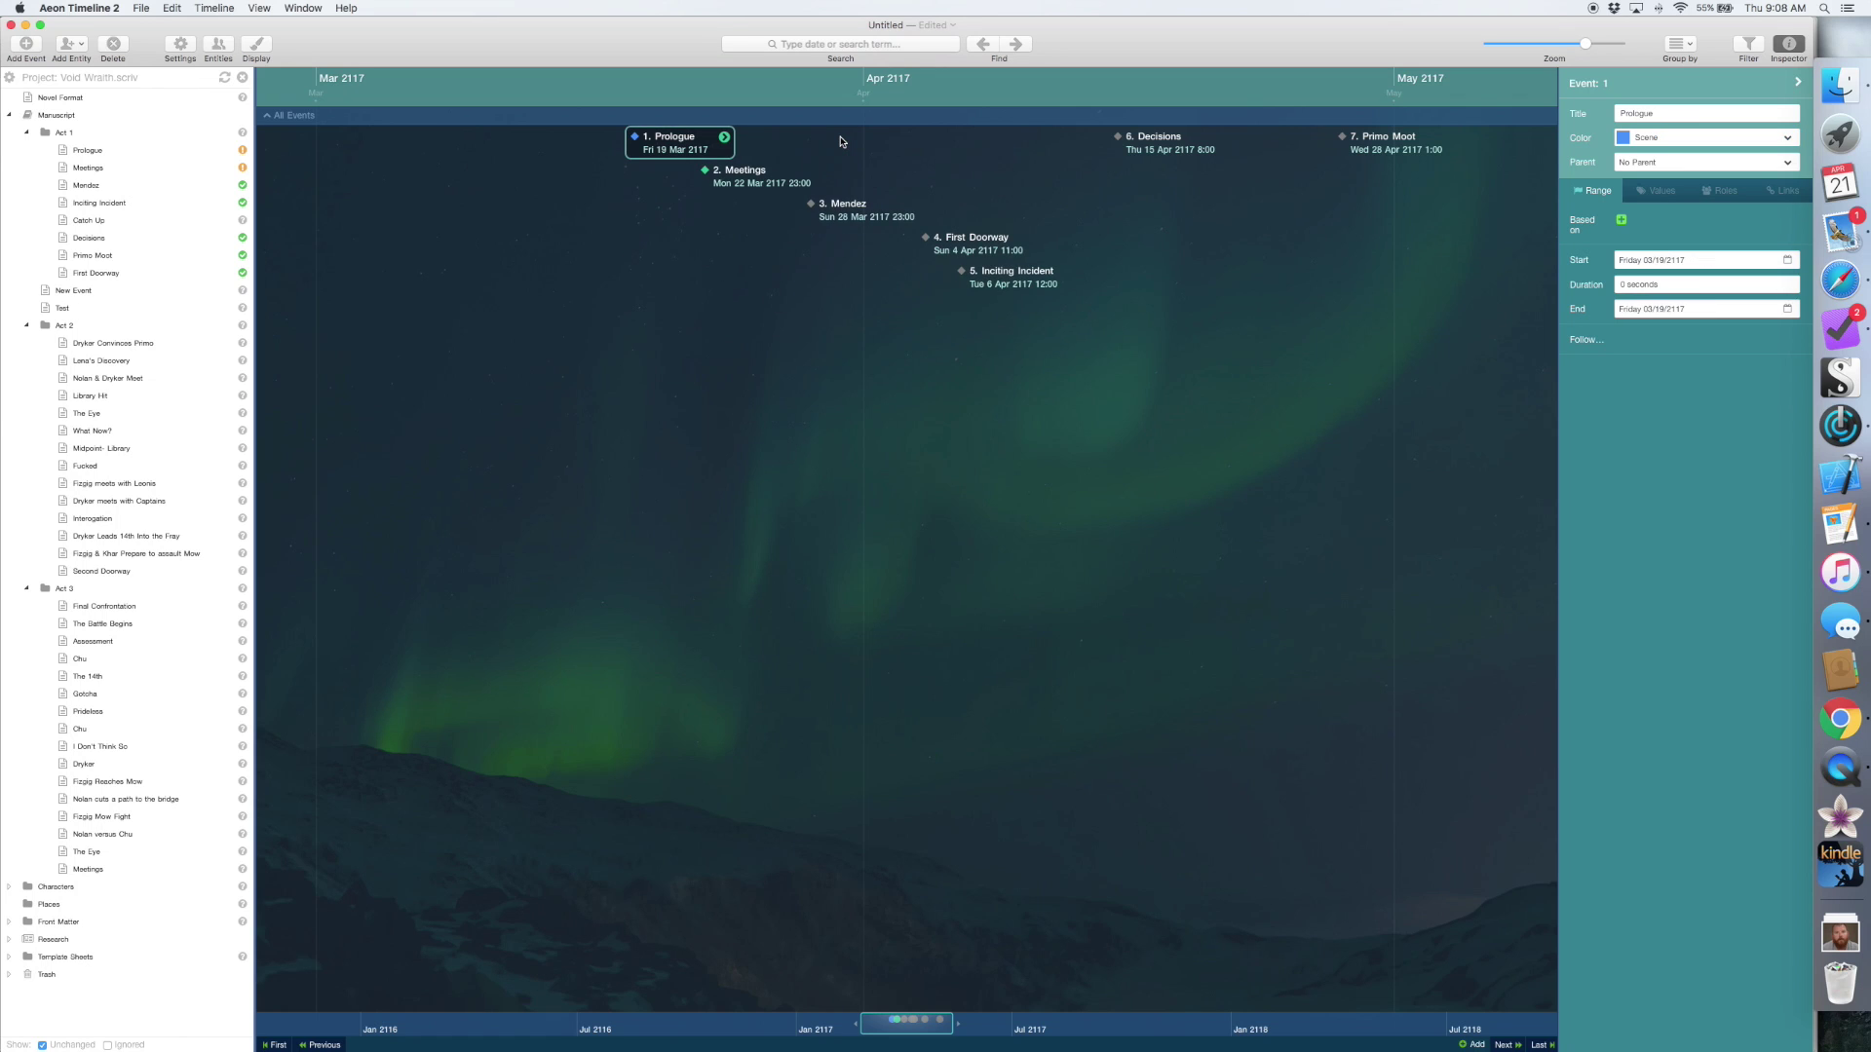
Create an arc entity named "Dryker & the Primo".
click(217, 46)
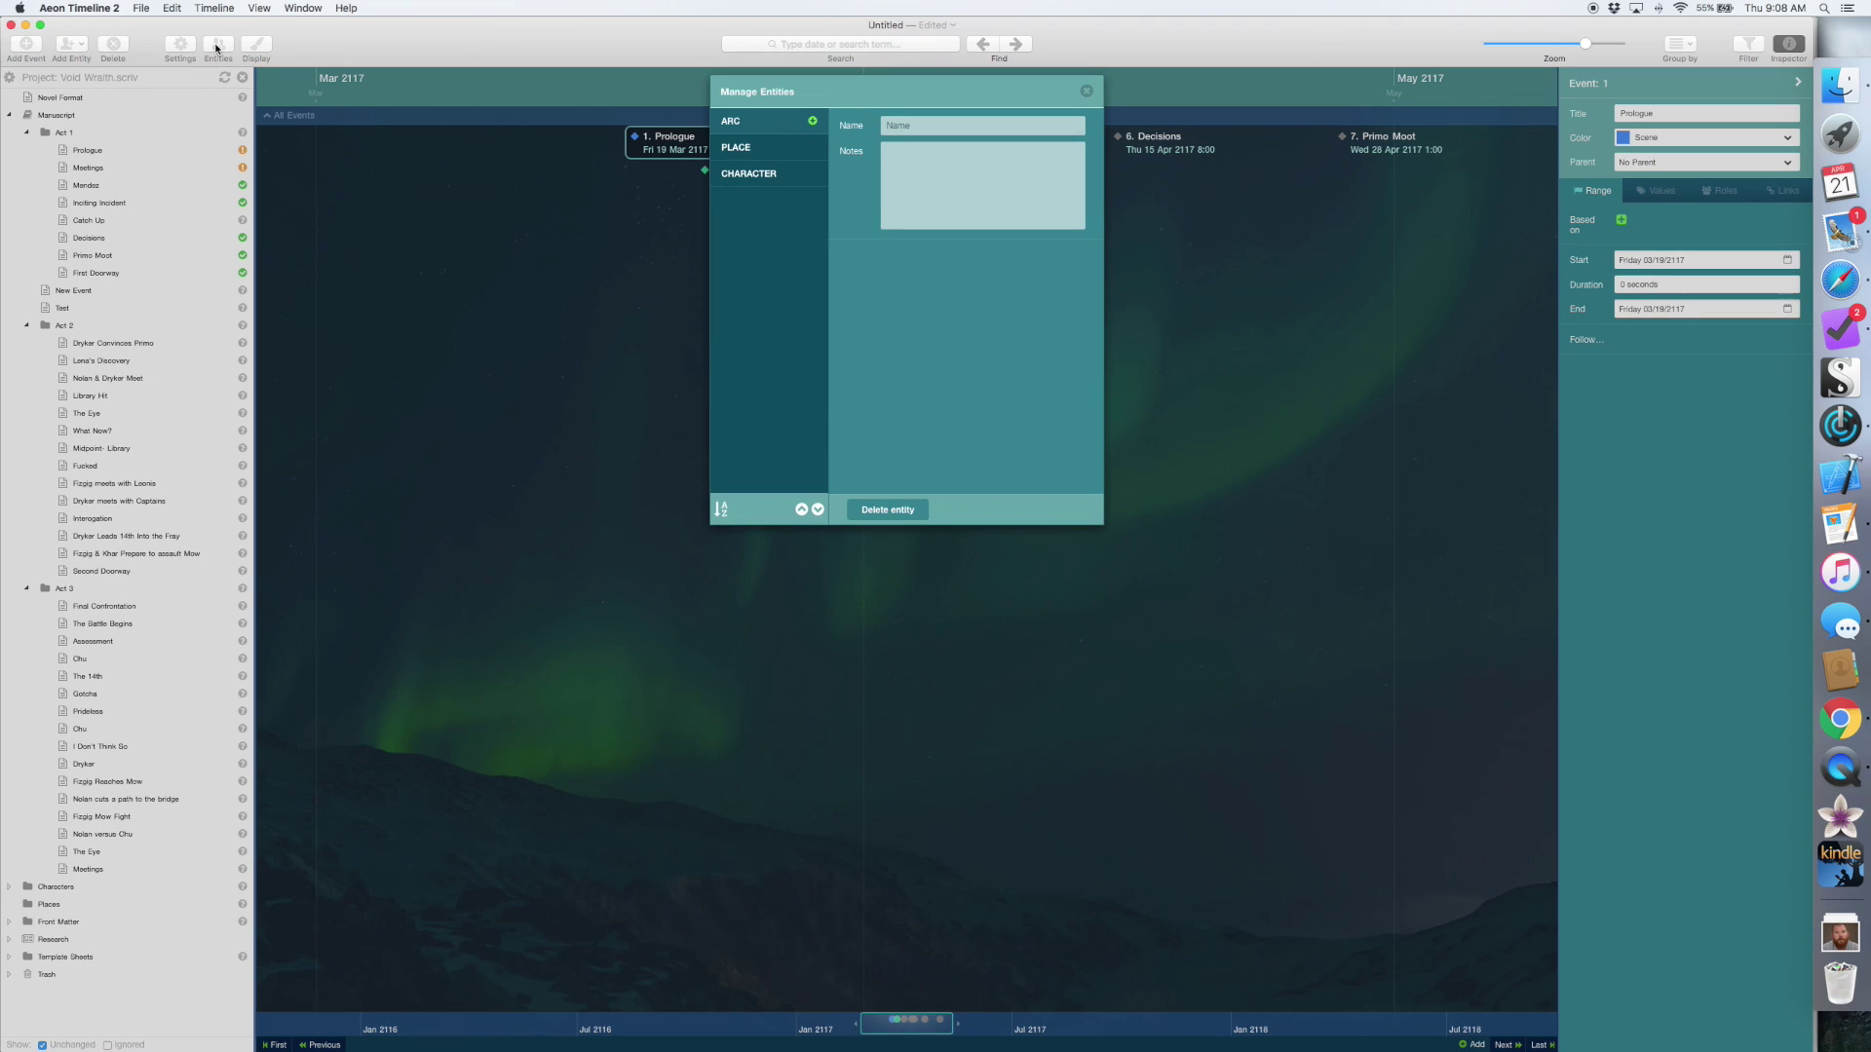
click(812, 121)
text(Dryker & the Primo)
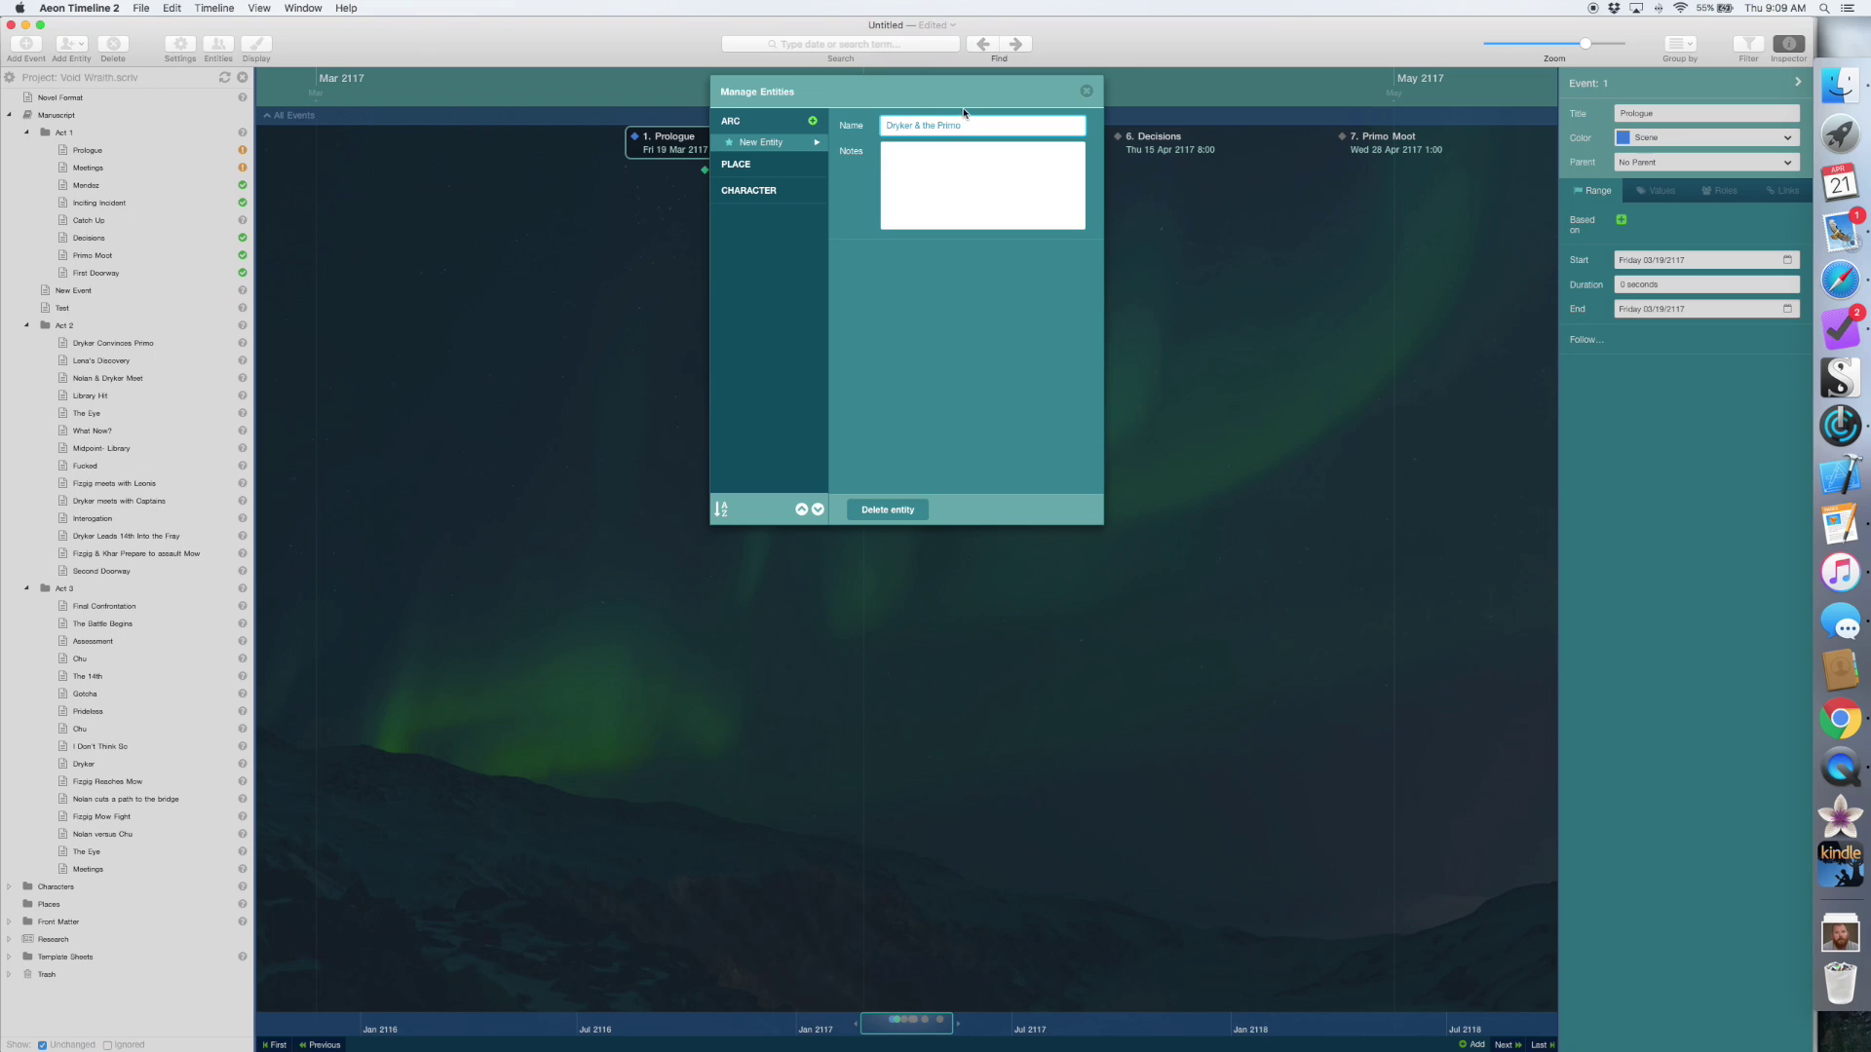
Add a second arc entity named "Nolan versus Delta" and close the entity manager.
click(814, 123)
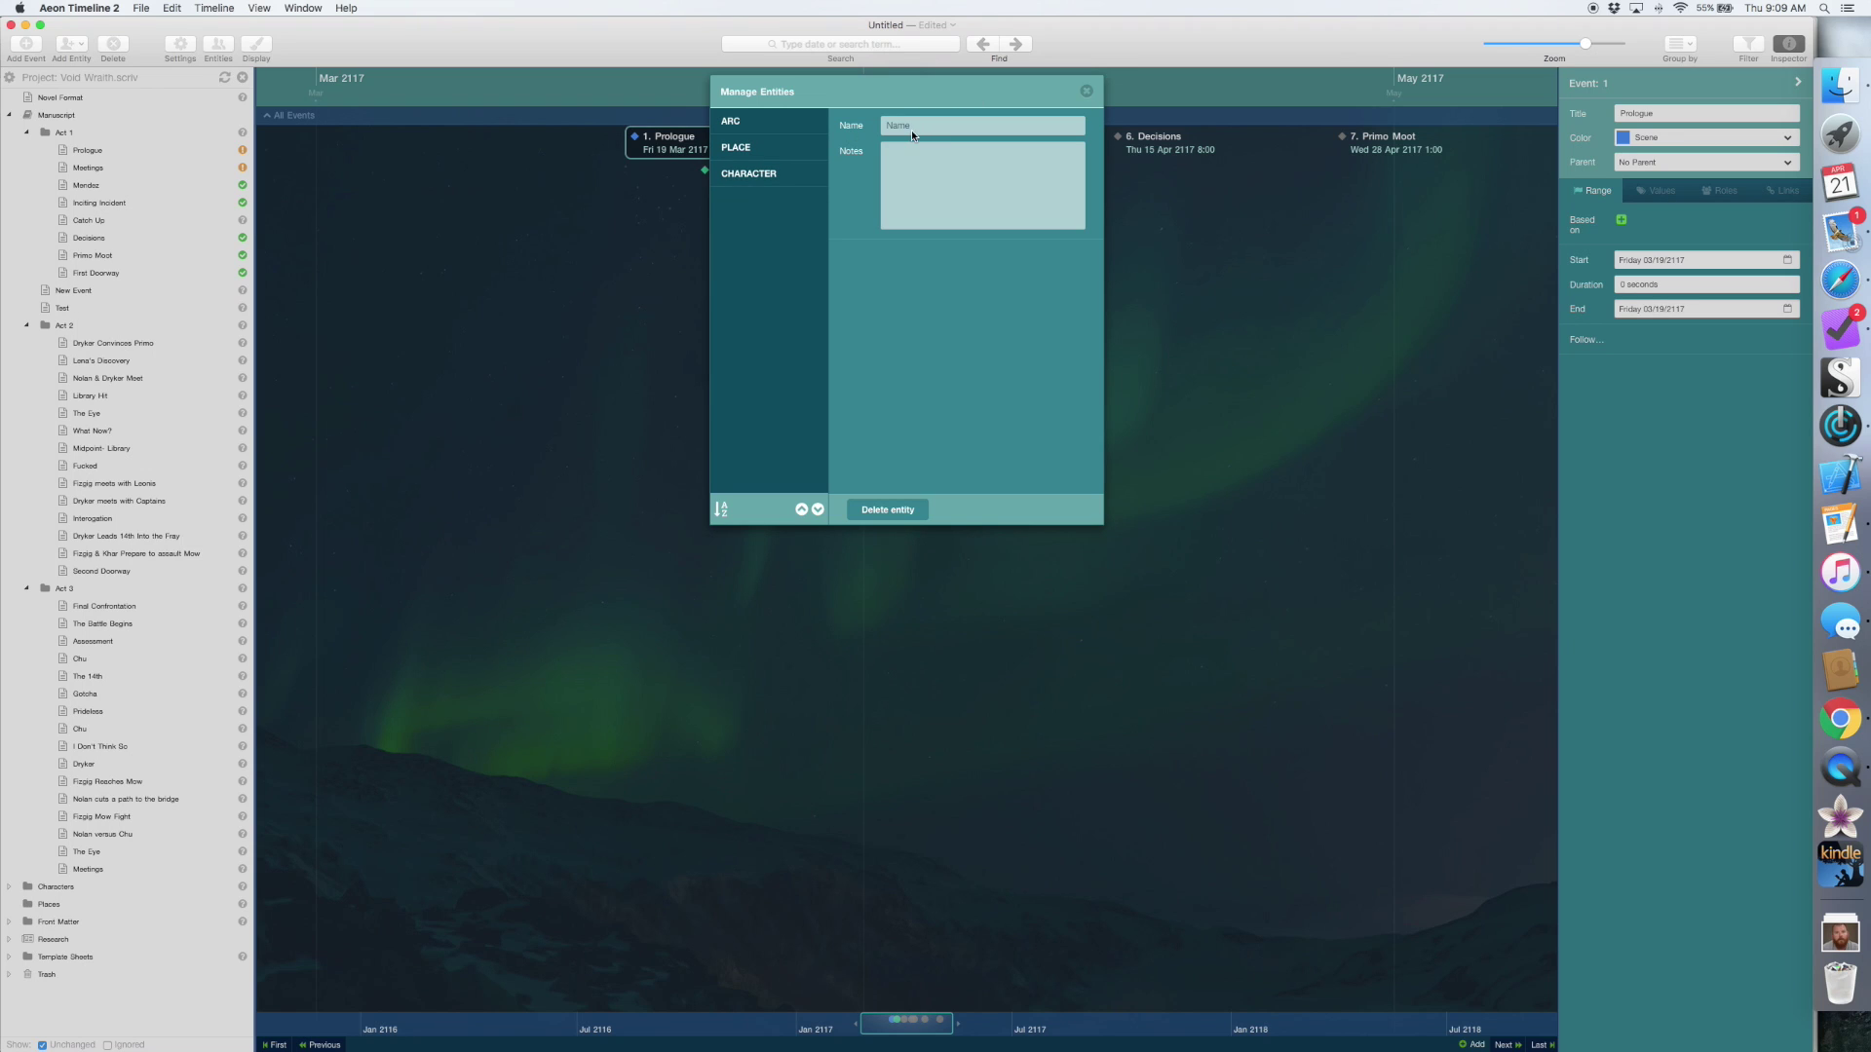
click(812, 123)
click(813, 122)
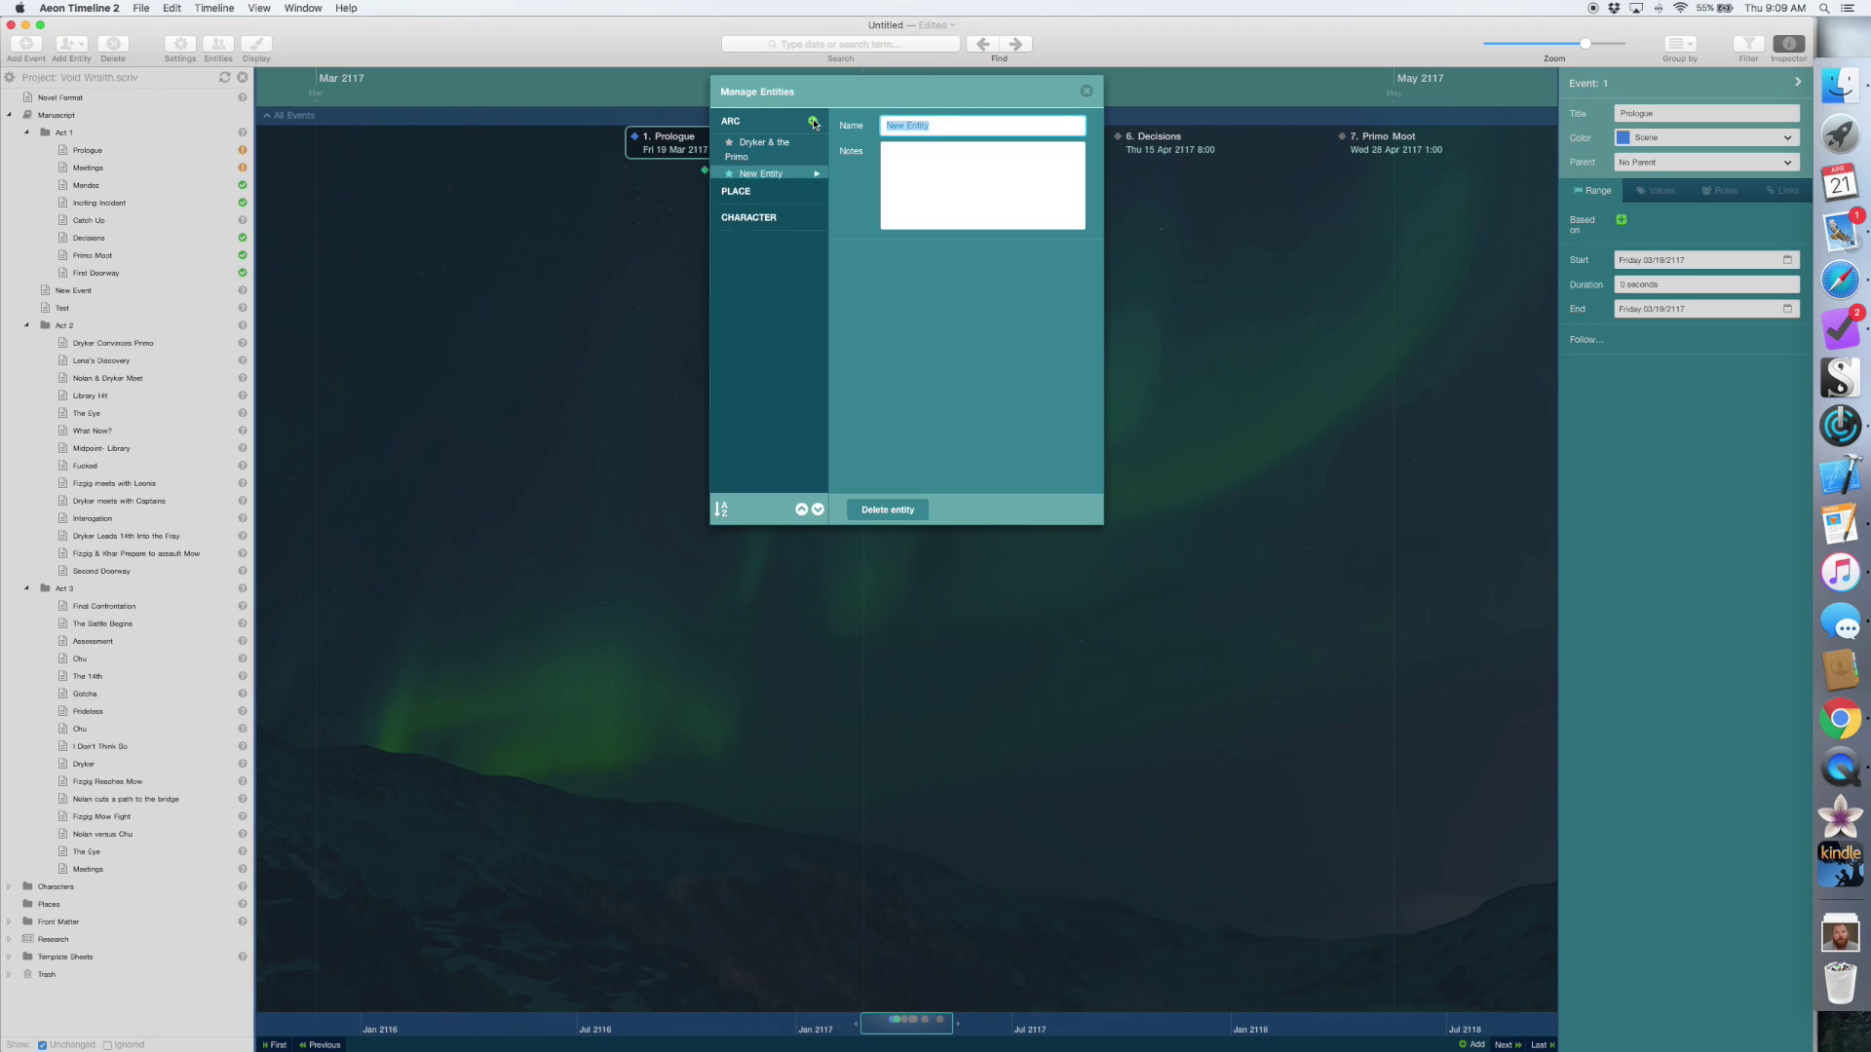
text(Nola)
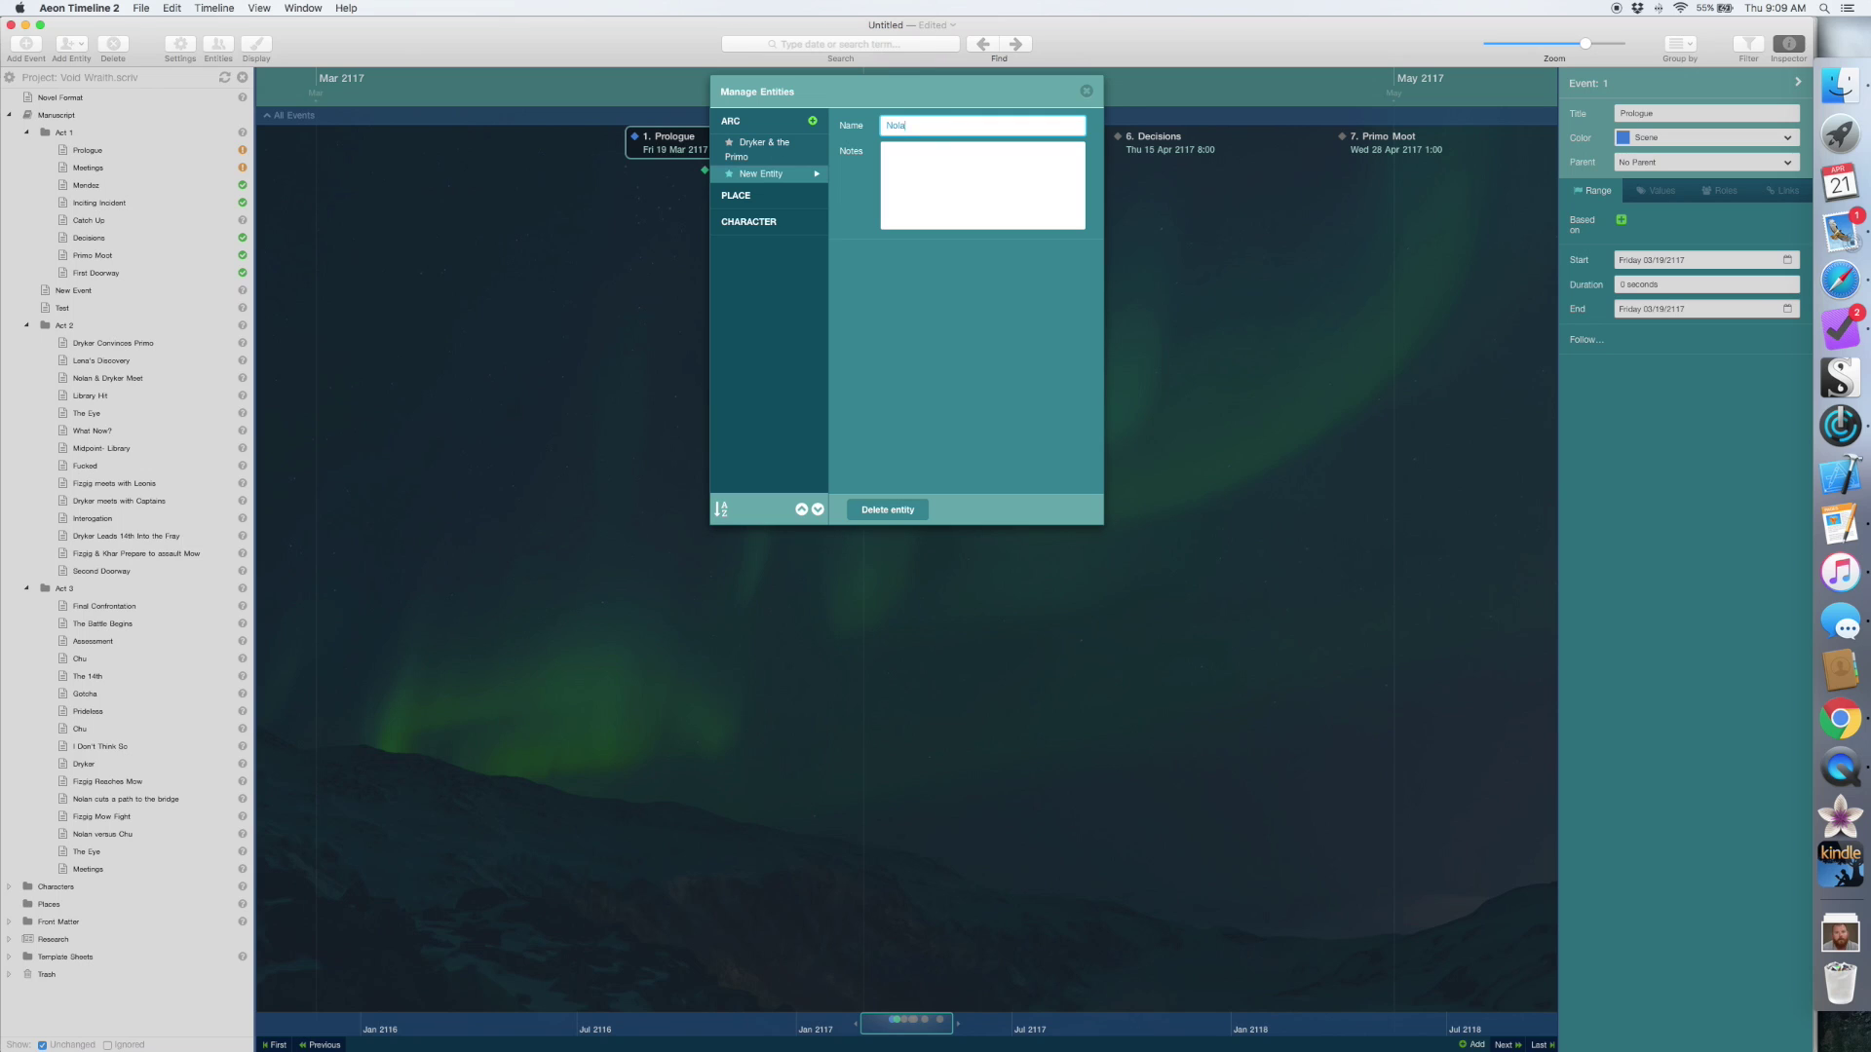
text(n versus Delta)
key(Tab)
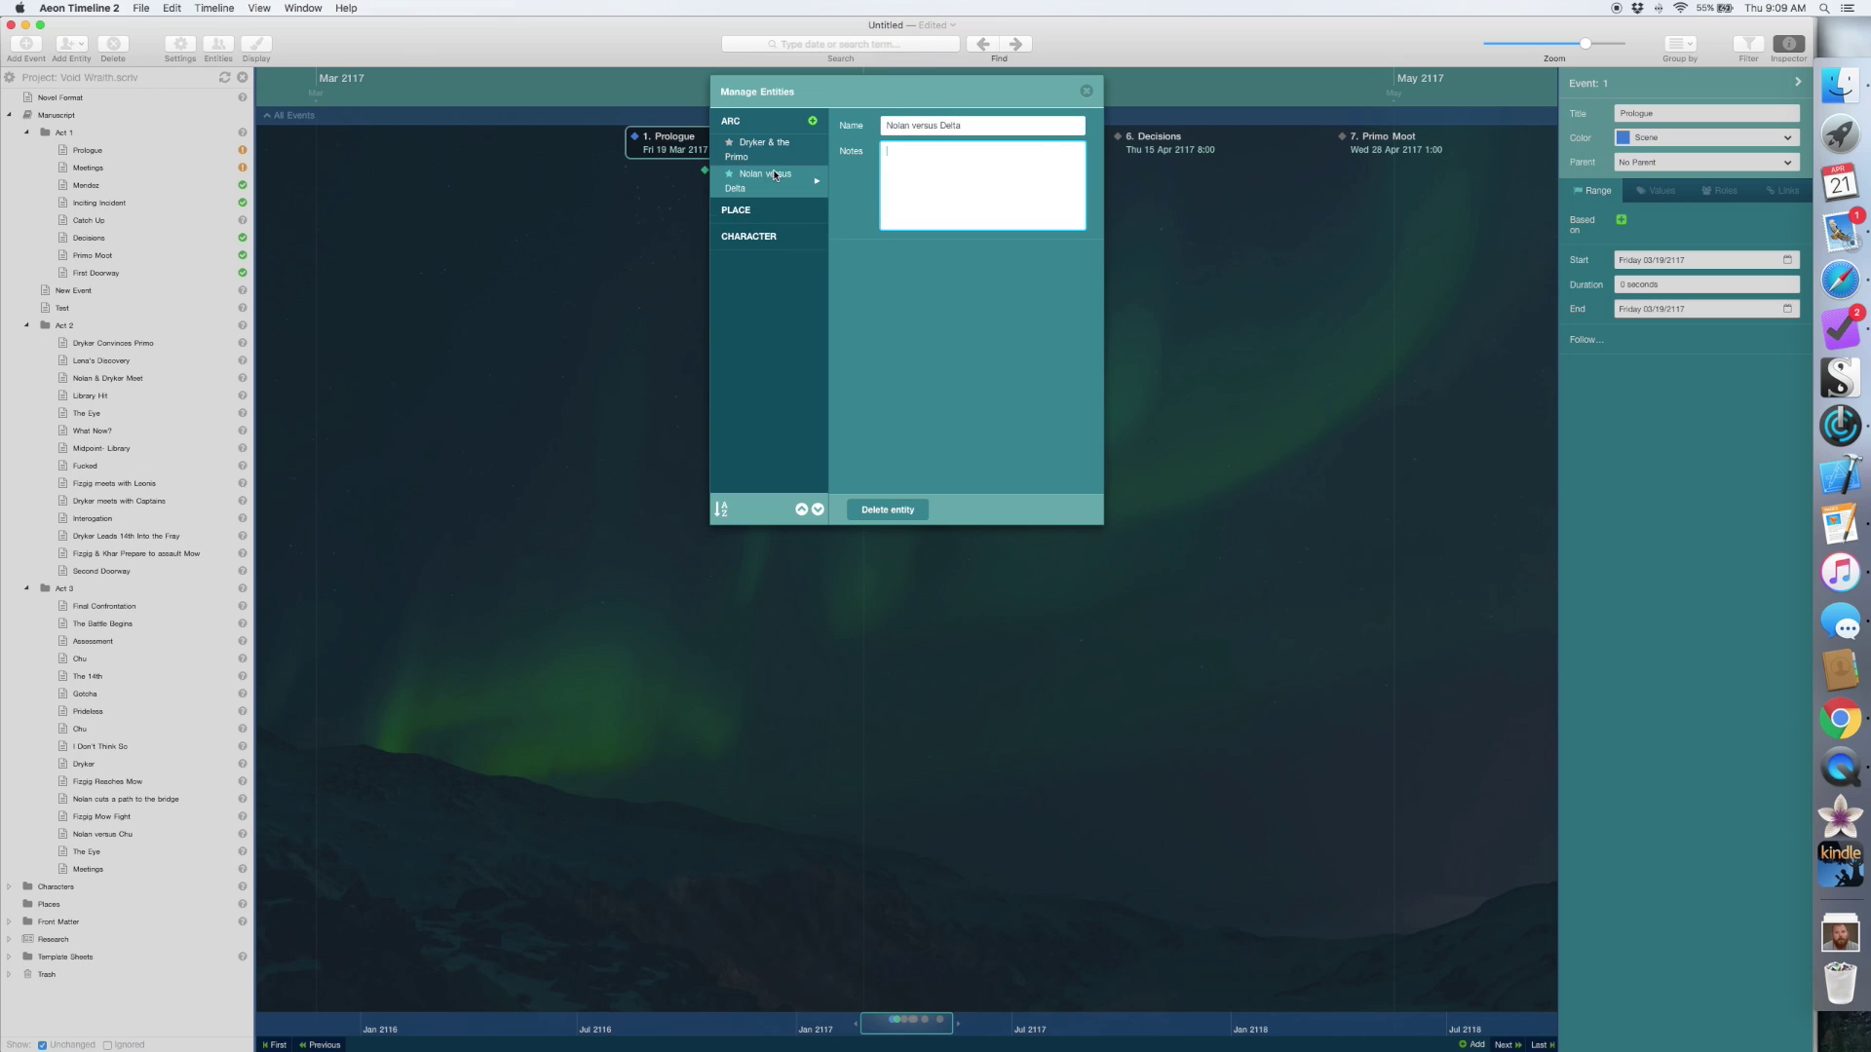
click(1088, 92)
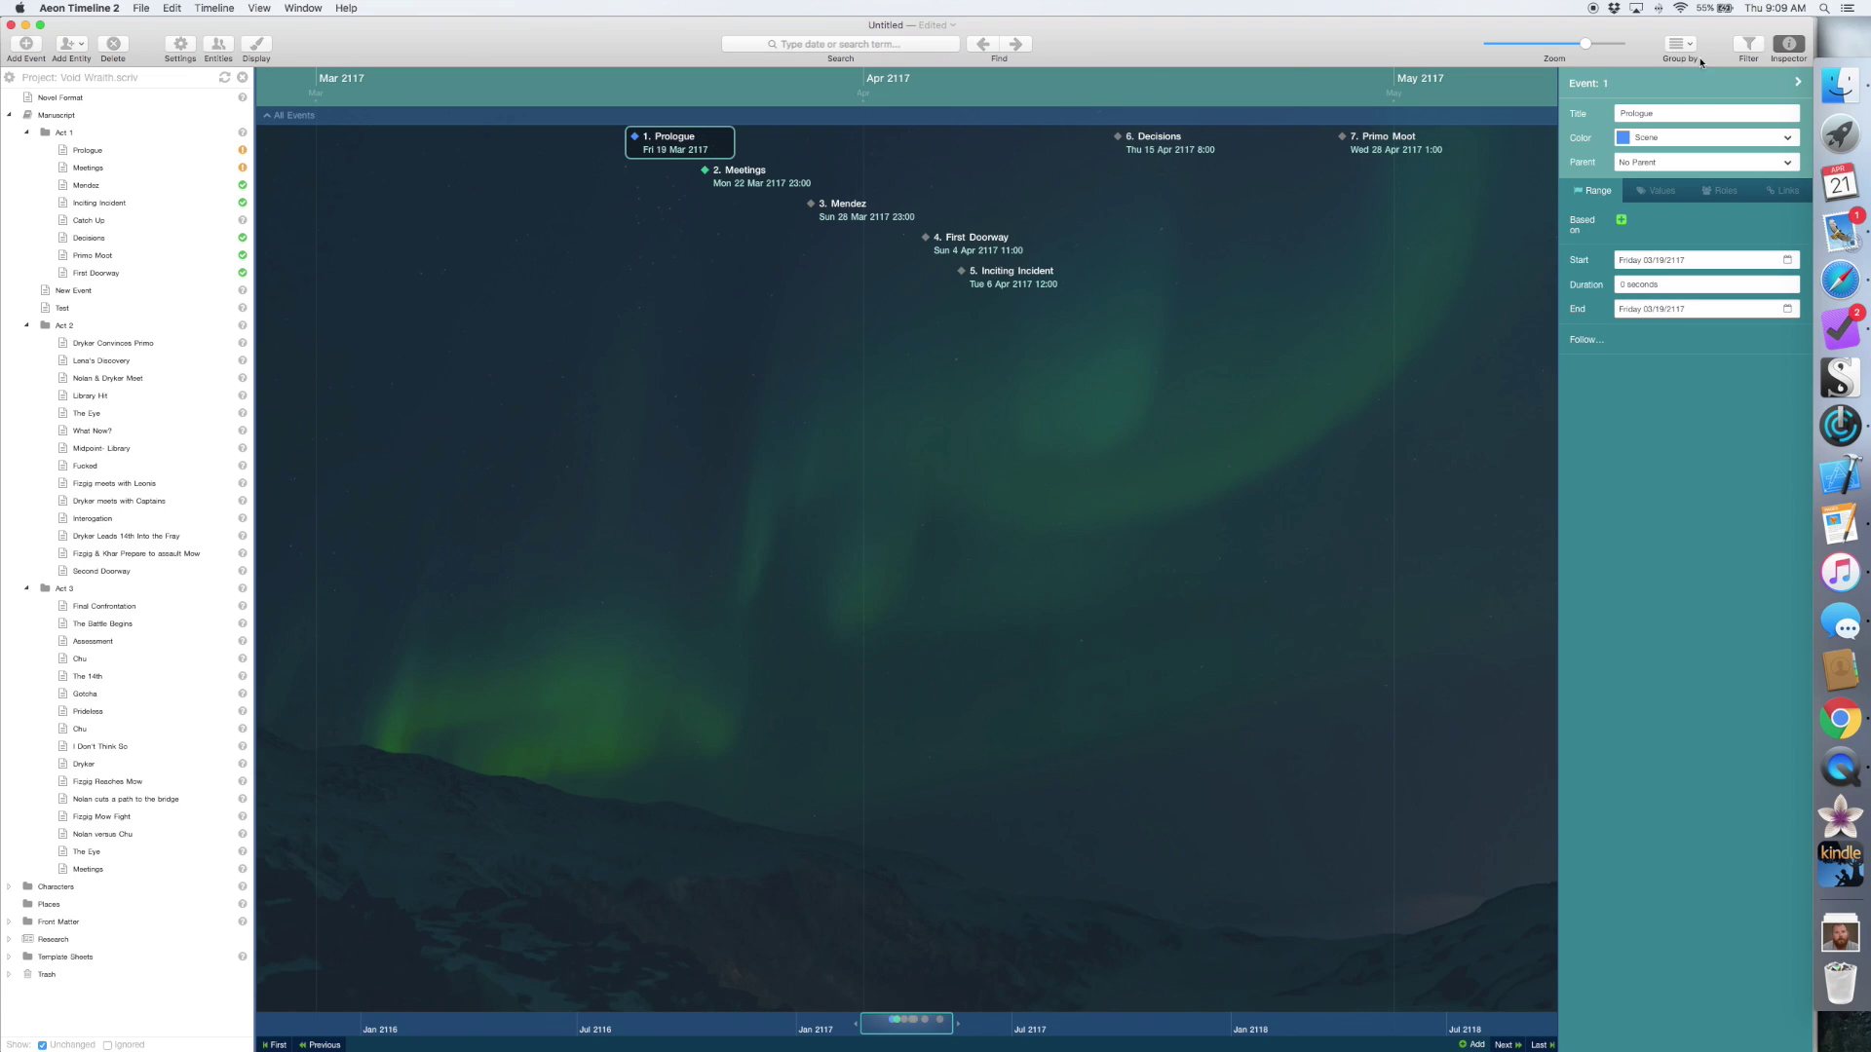
Group the timeline by Arc and check the Prologue event's role assignments, returning to its date range.
click(1695, 45)
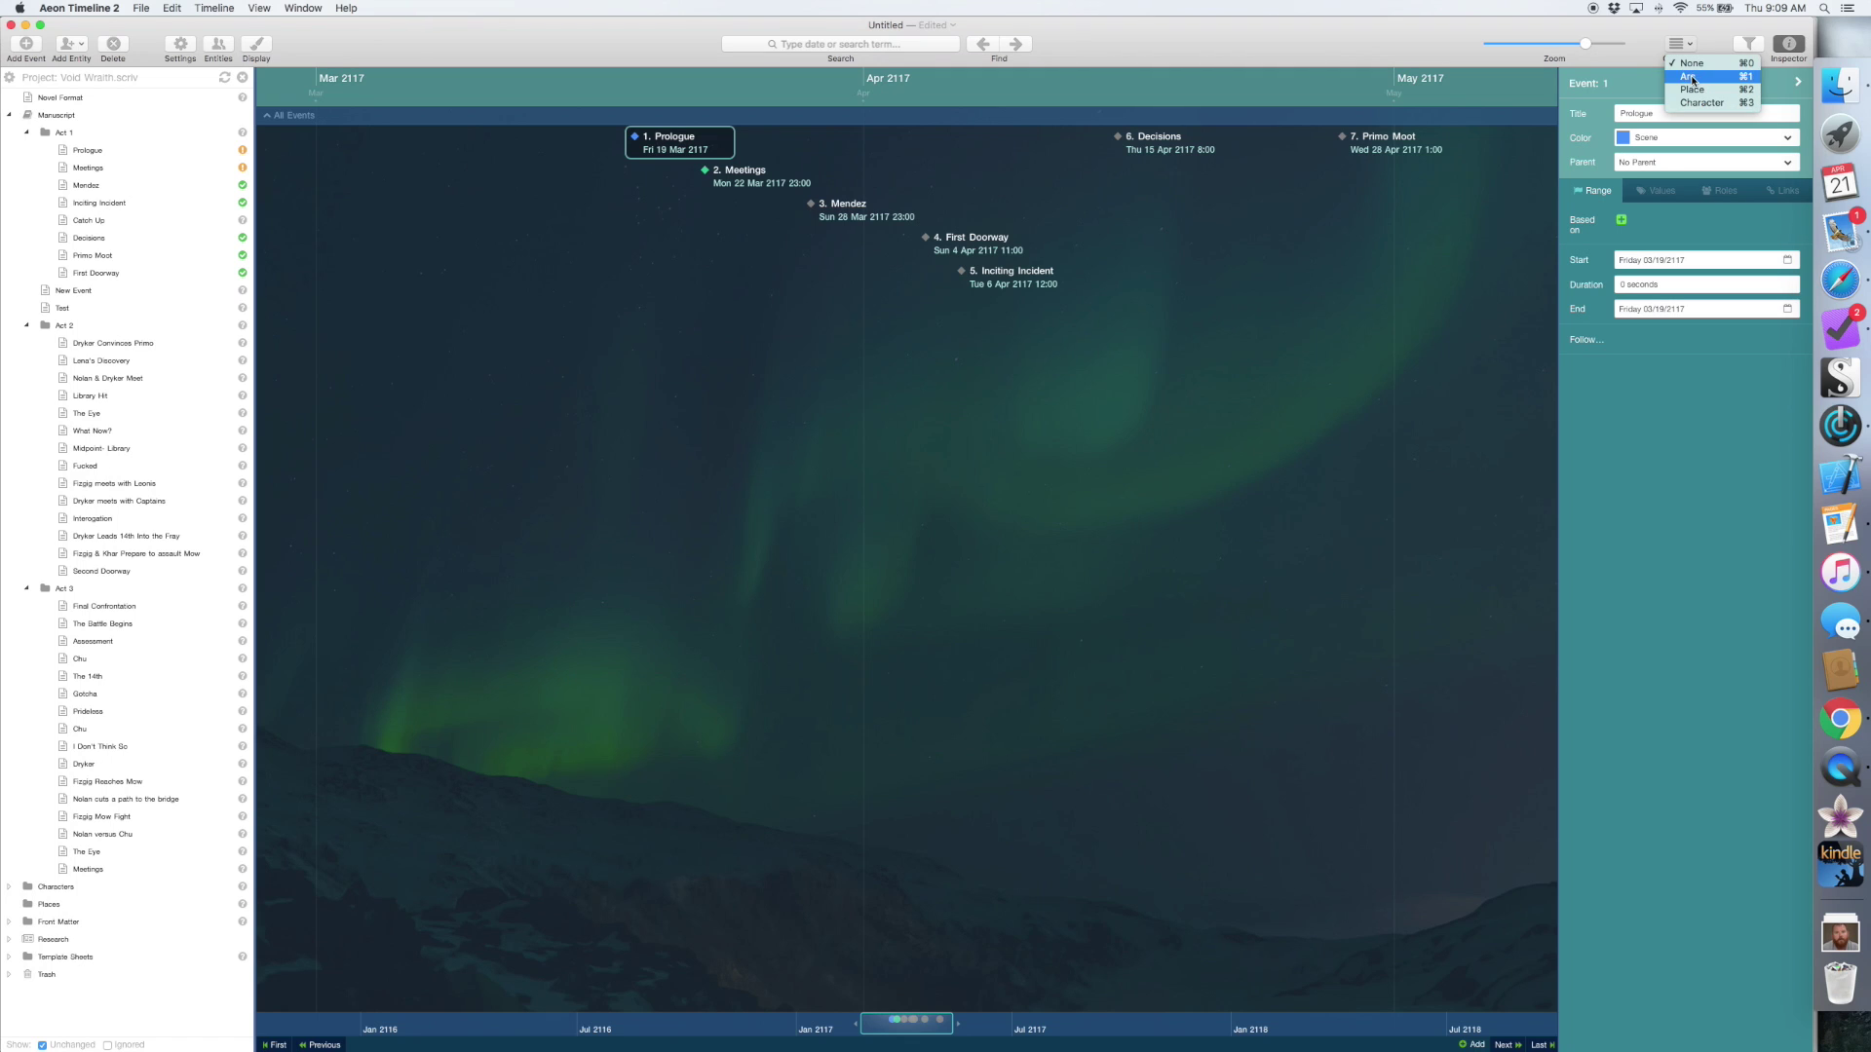
click(1691, 77)
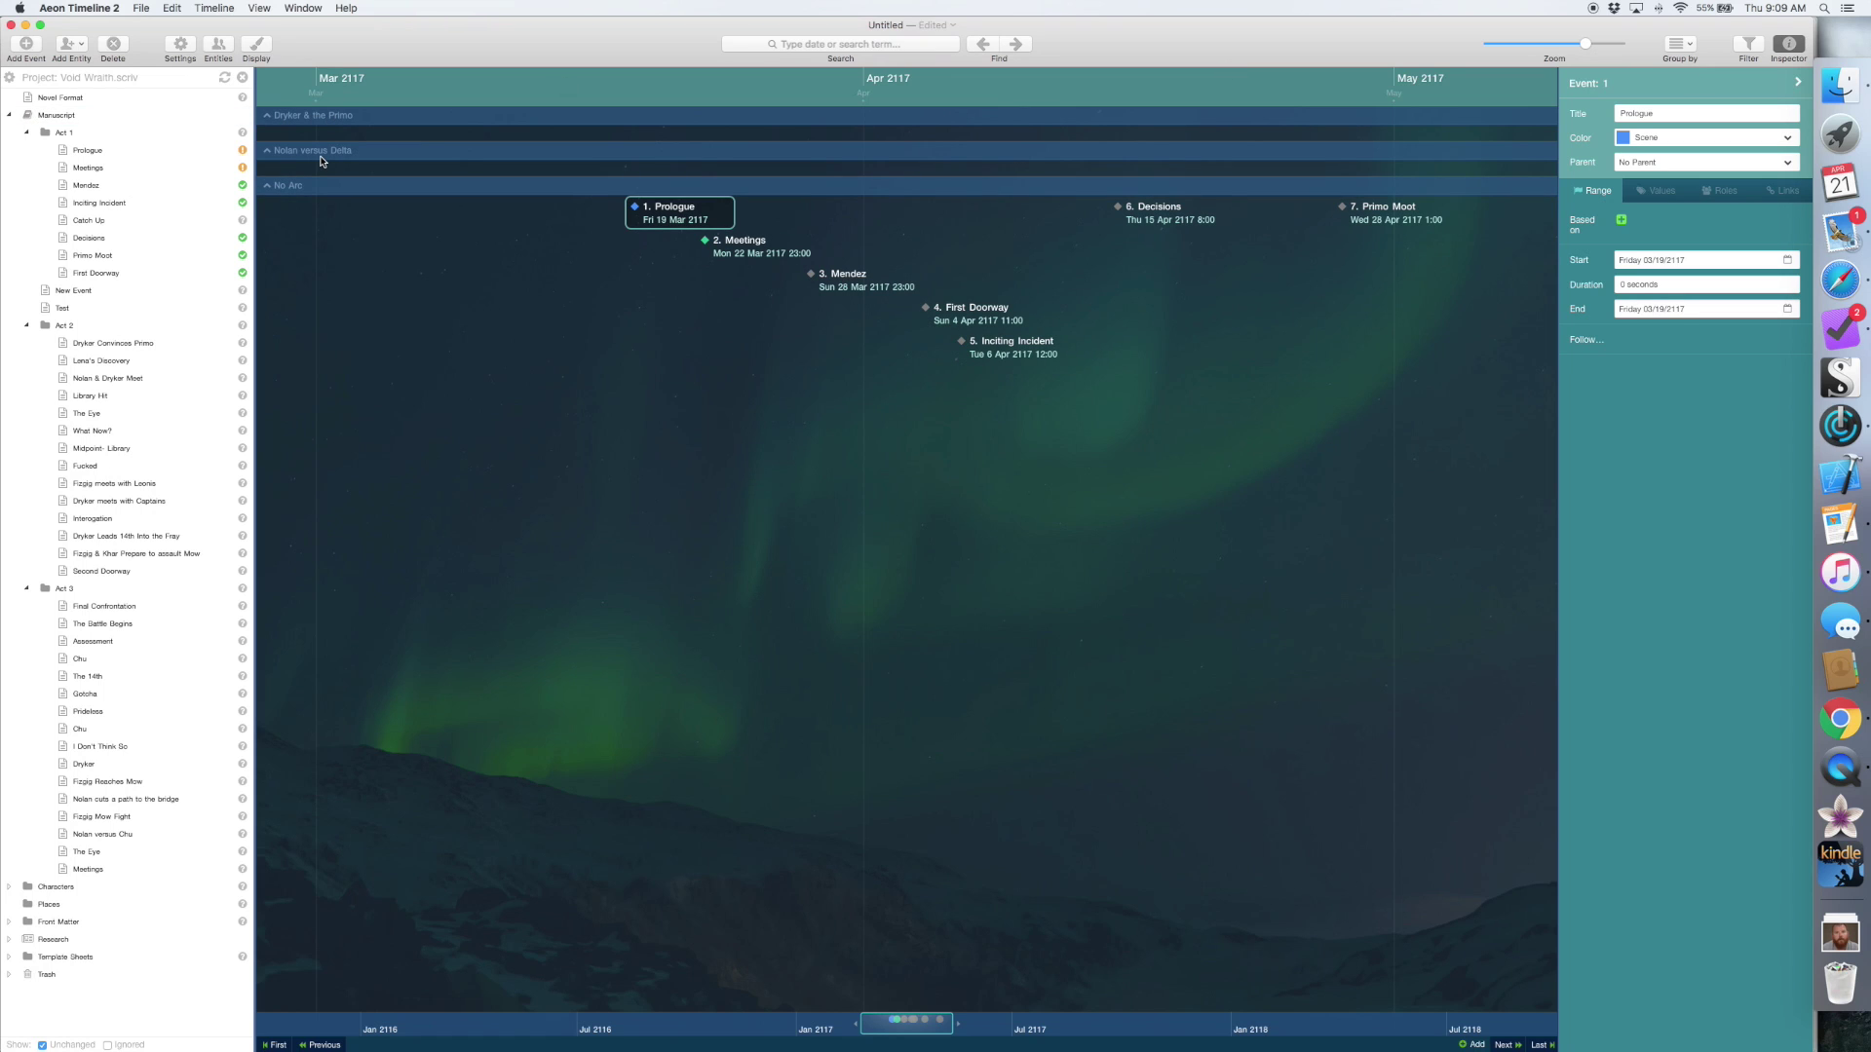
mouse_move(669, 221)
click(1726, 190)
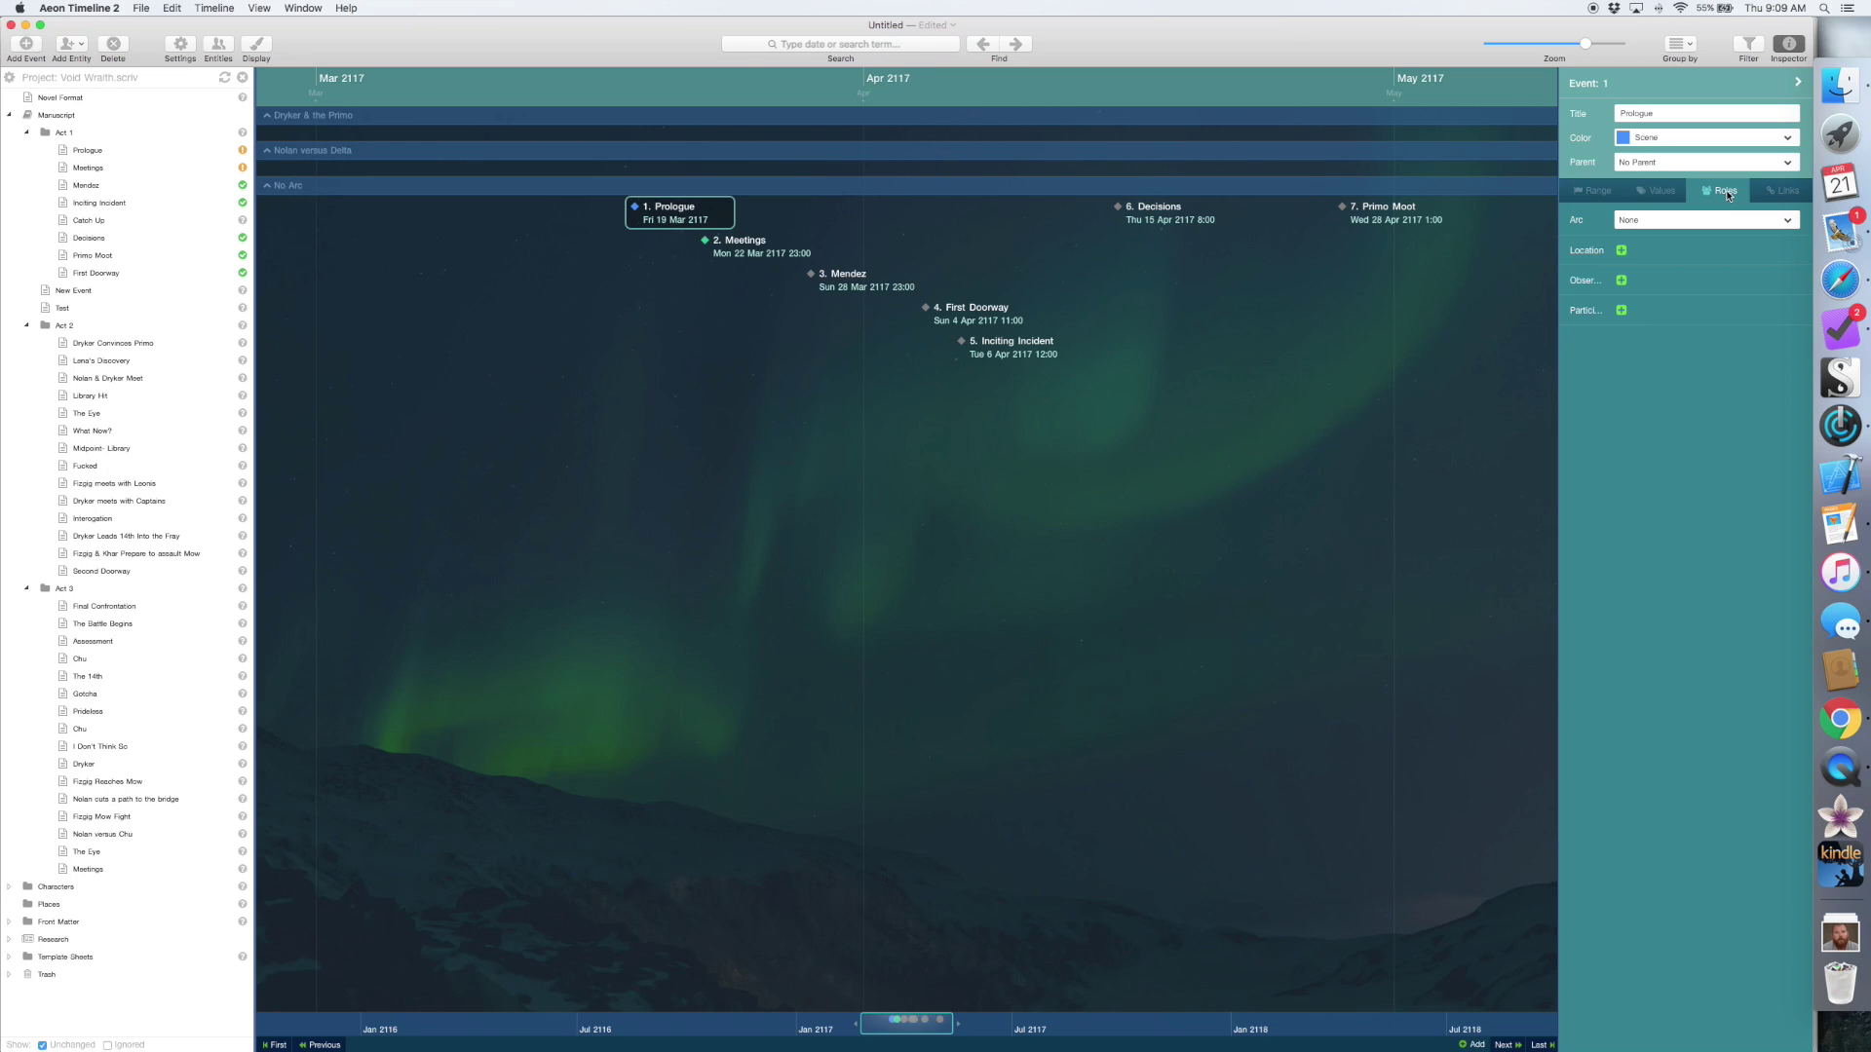
click(1593, 190)
Move Prologue into the "Dryker & the Primo" arc and Meetings into "Nolan versus Delta", and collapse the No Arc group.
drag(723, 207, 682, 127)
drag(827, 234, 746, 193)
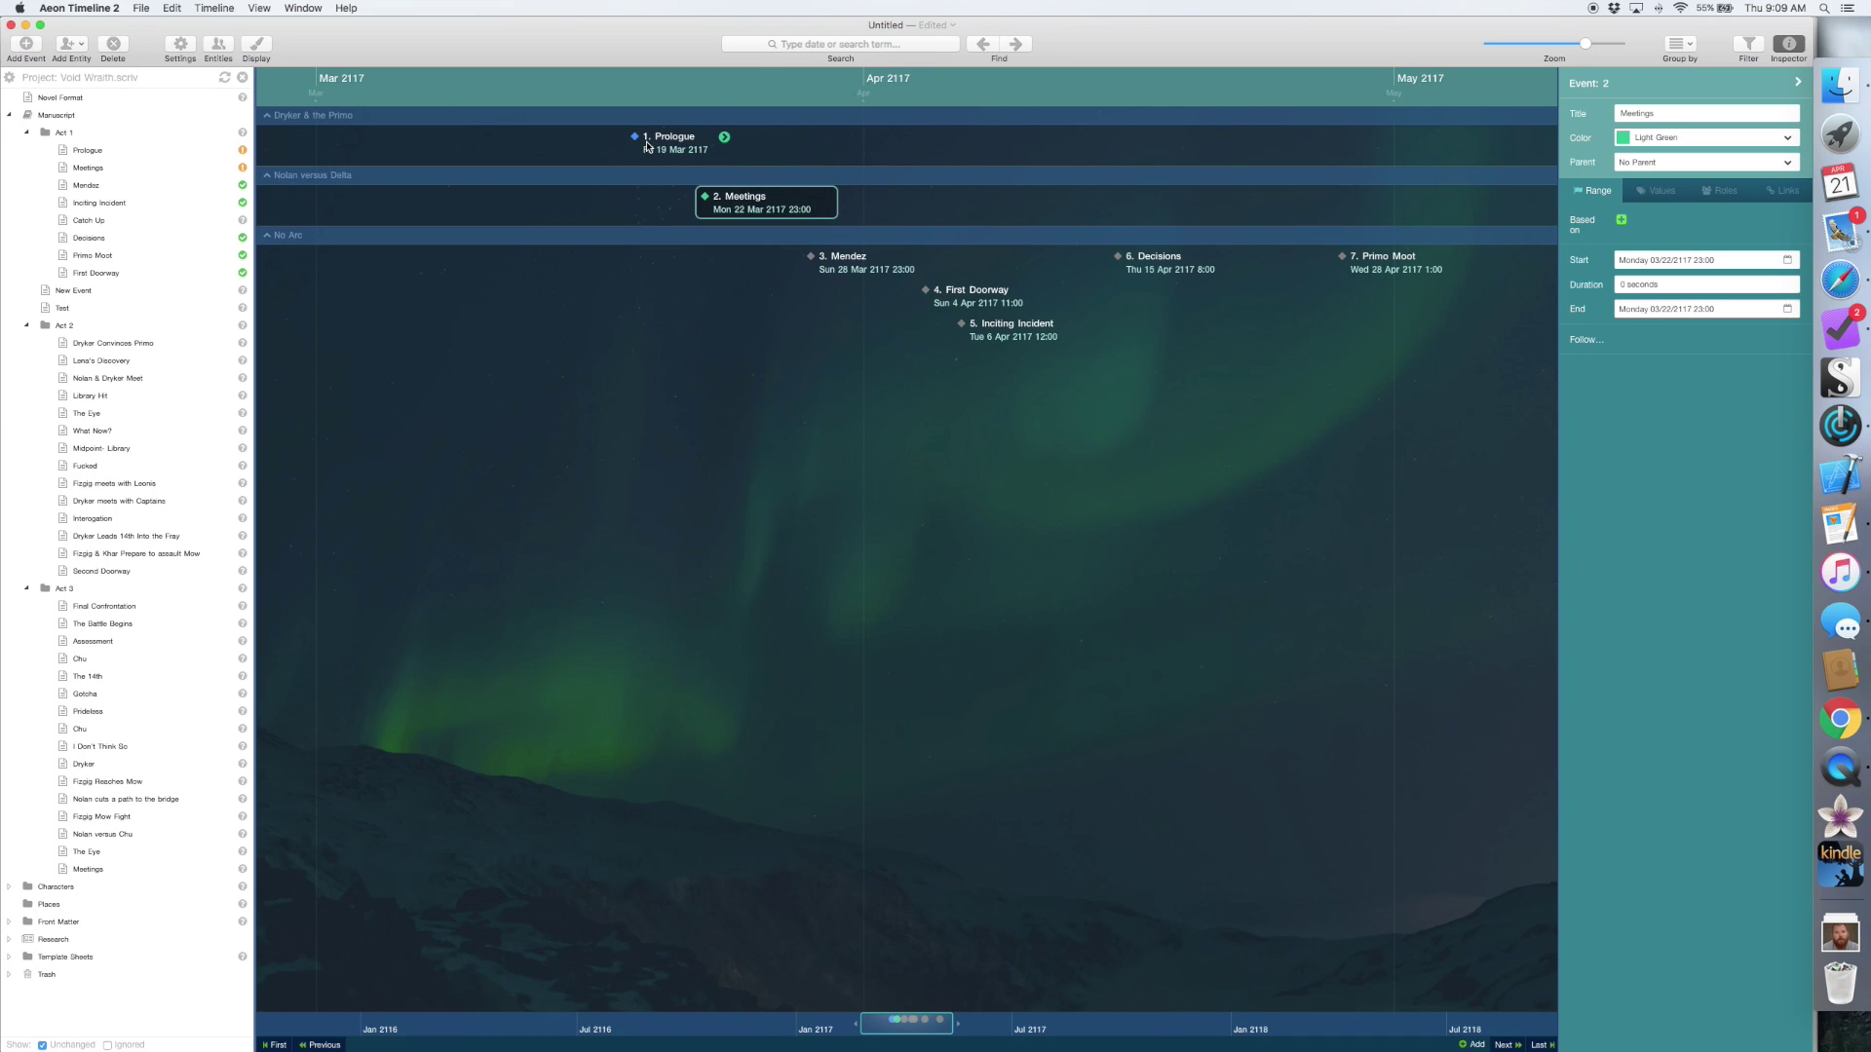
click(268, 240)
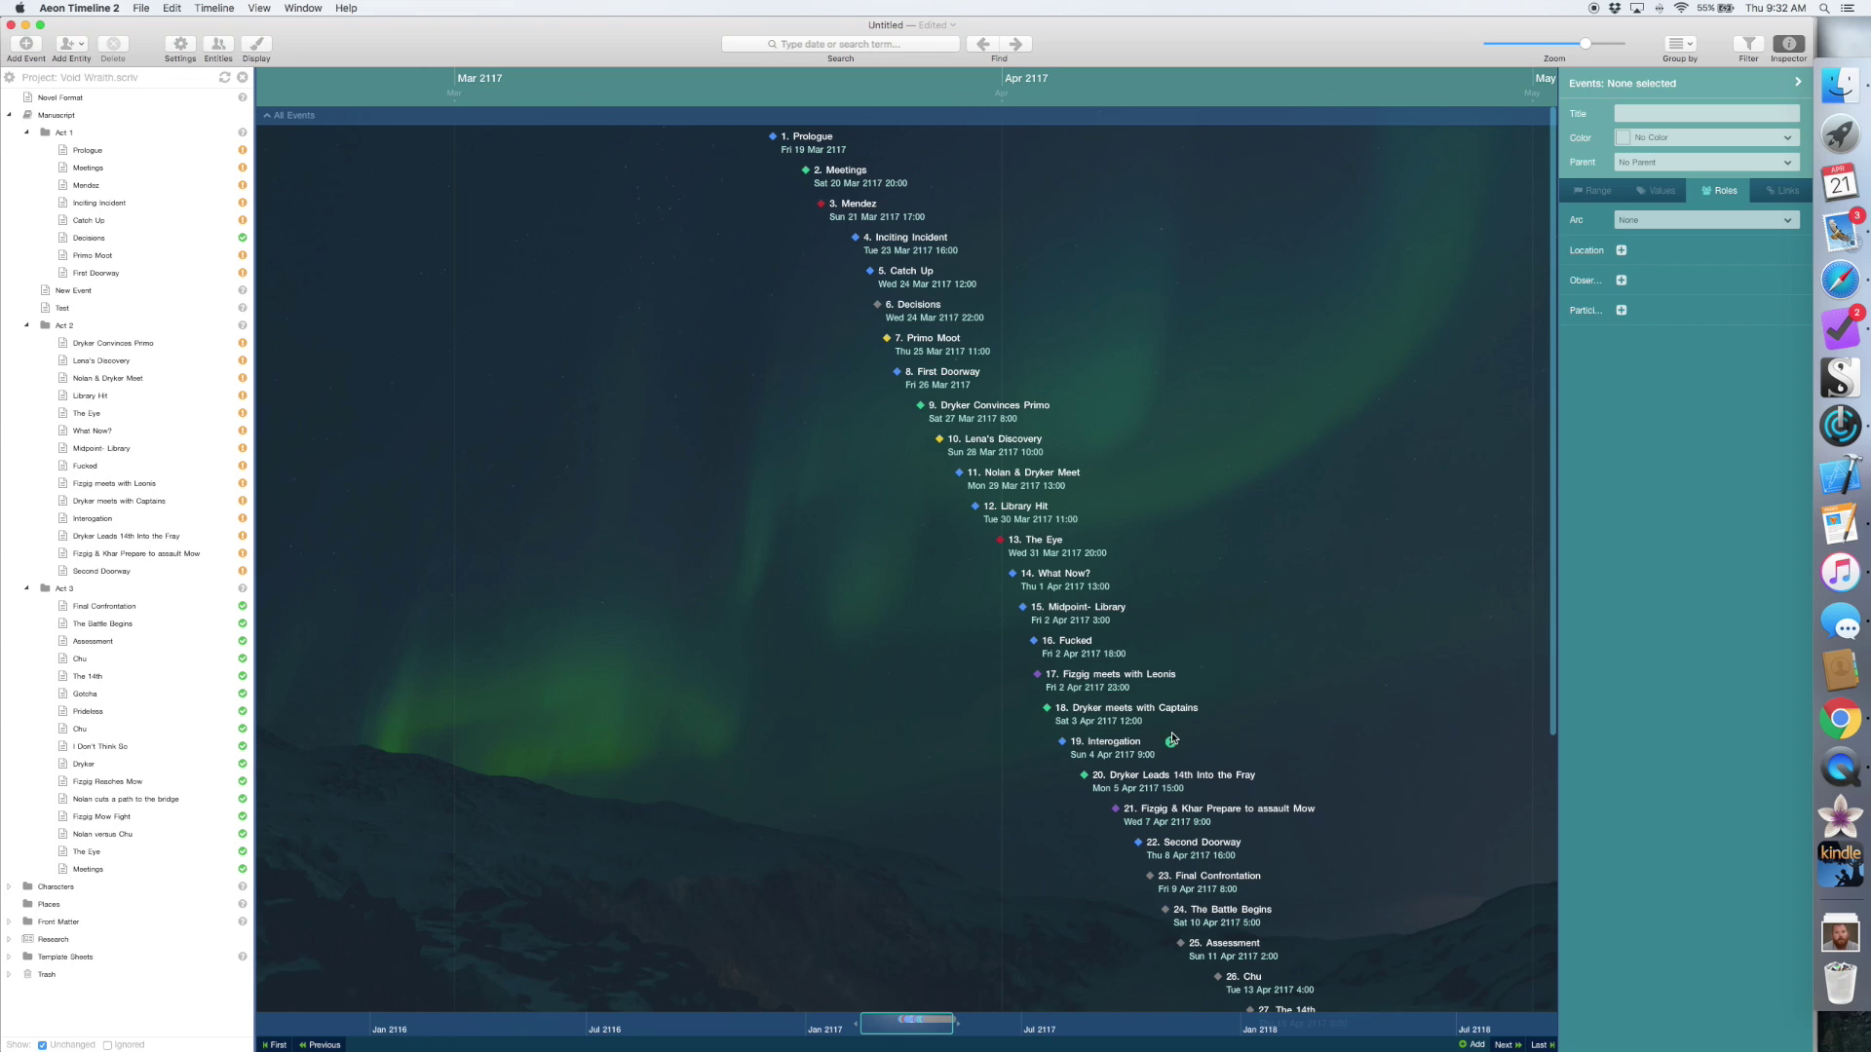
Group the full list of scene events by Arc and collapse the No Arc group.
scroll(1300, 916, down, 5)
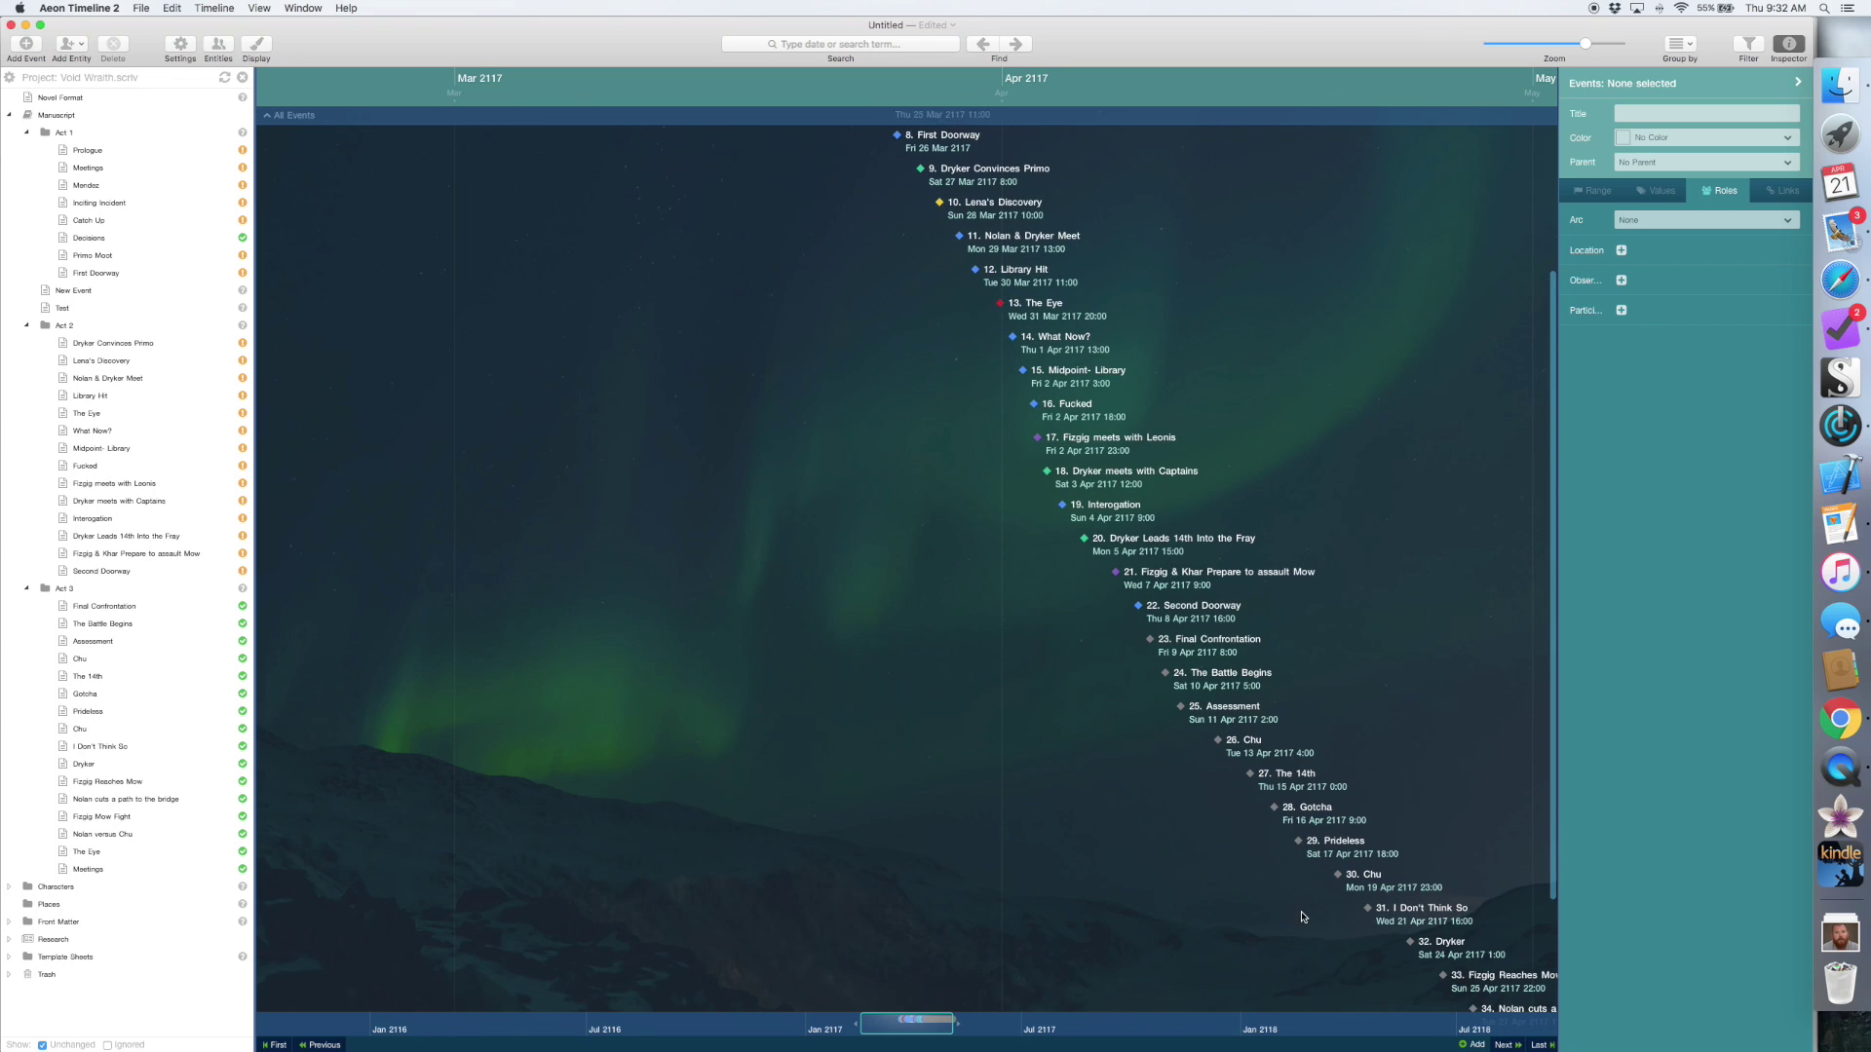
mouse_move(1254, 684)
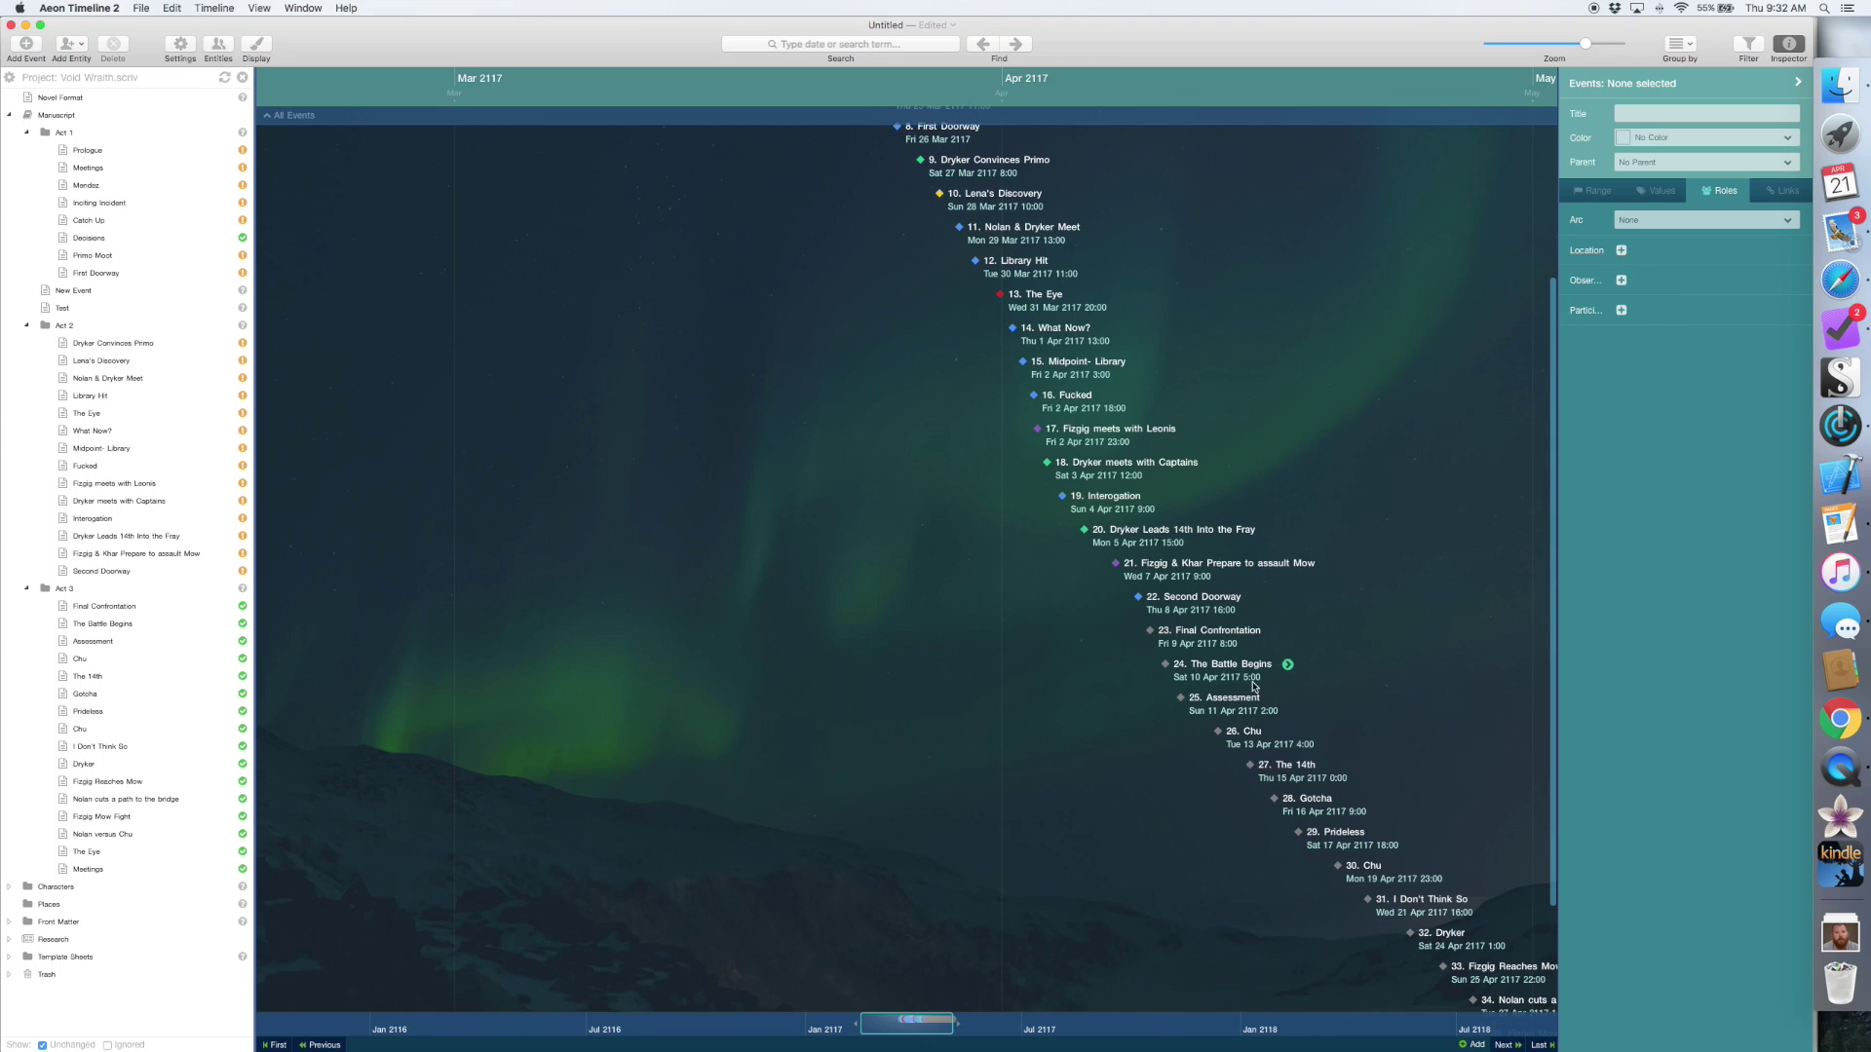
scroll(1254, 685, down, 3)
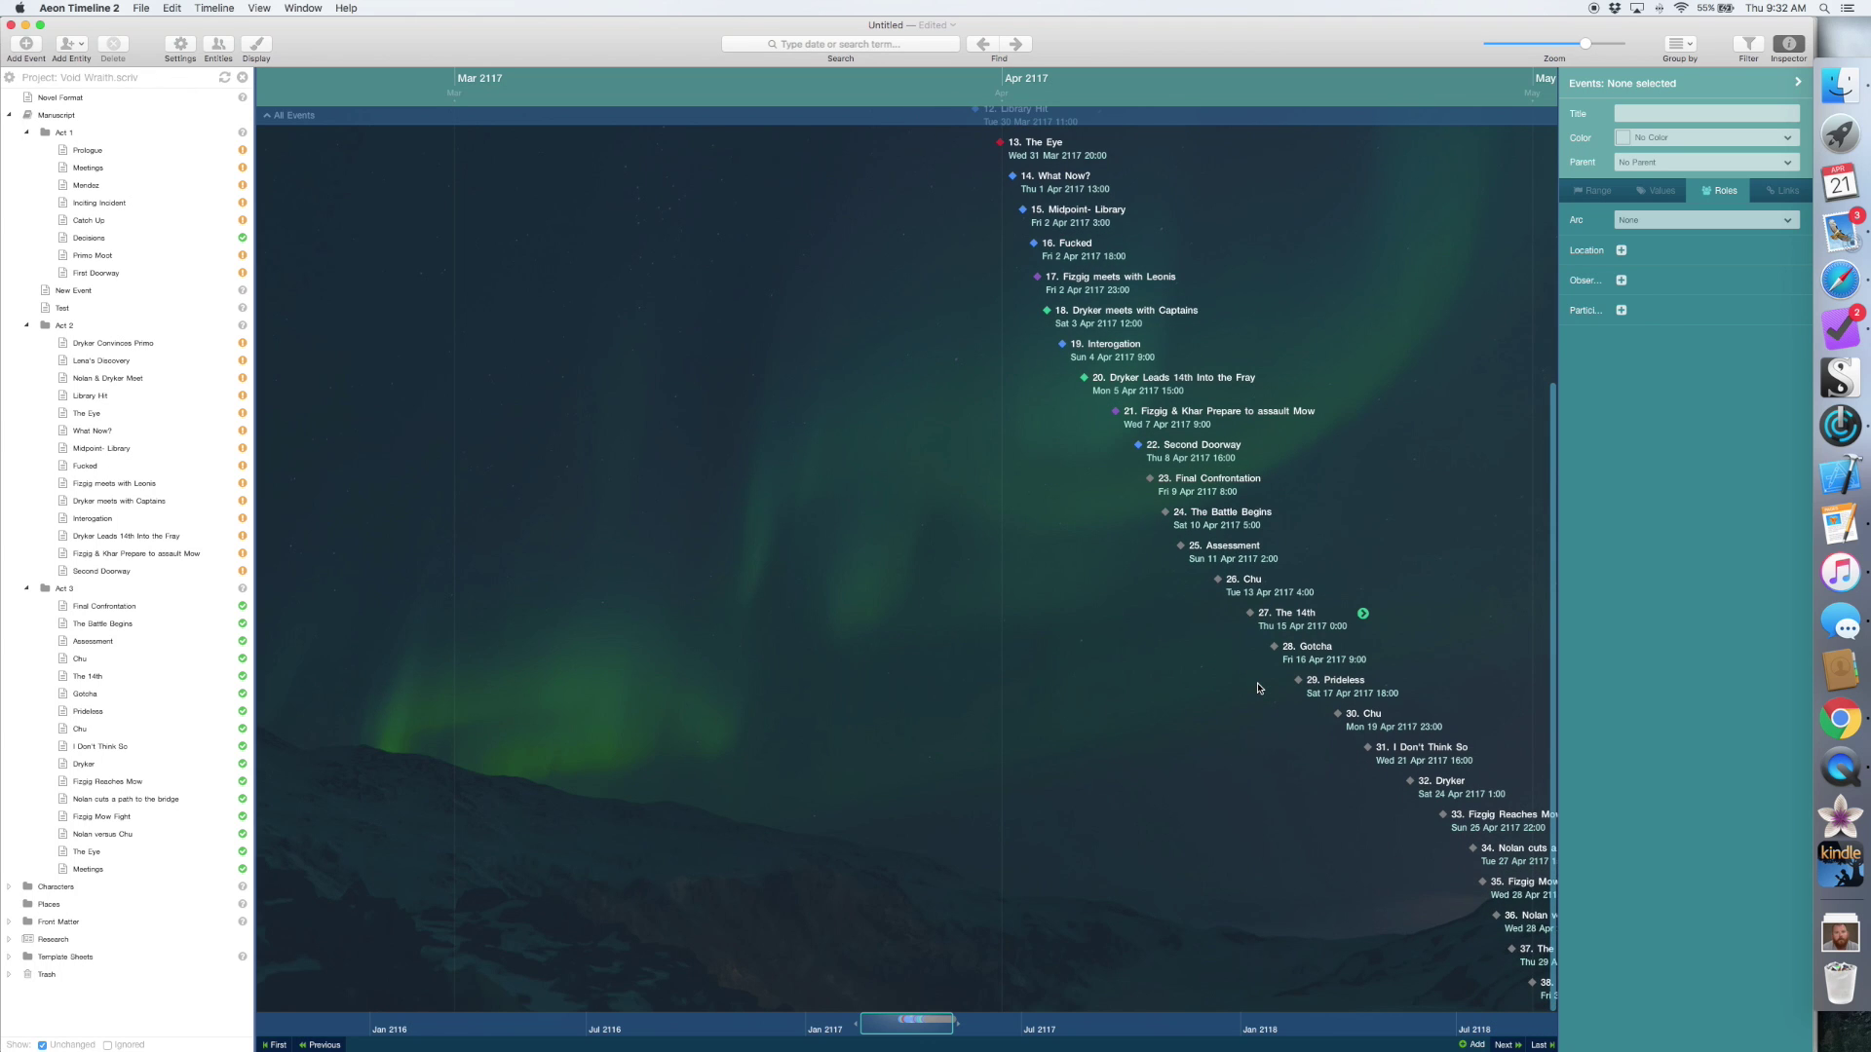
scroll(1258, 688, up, 8)
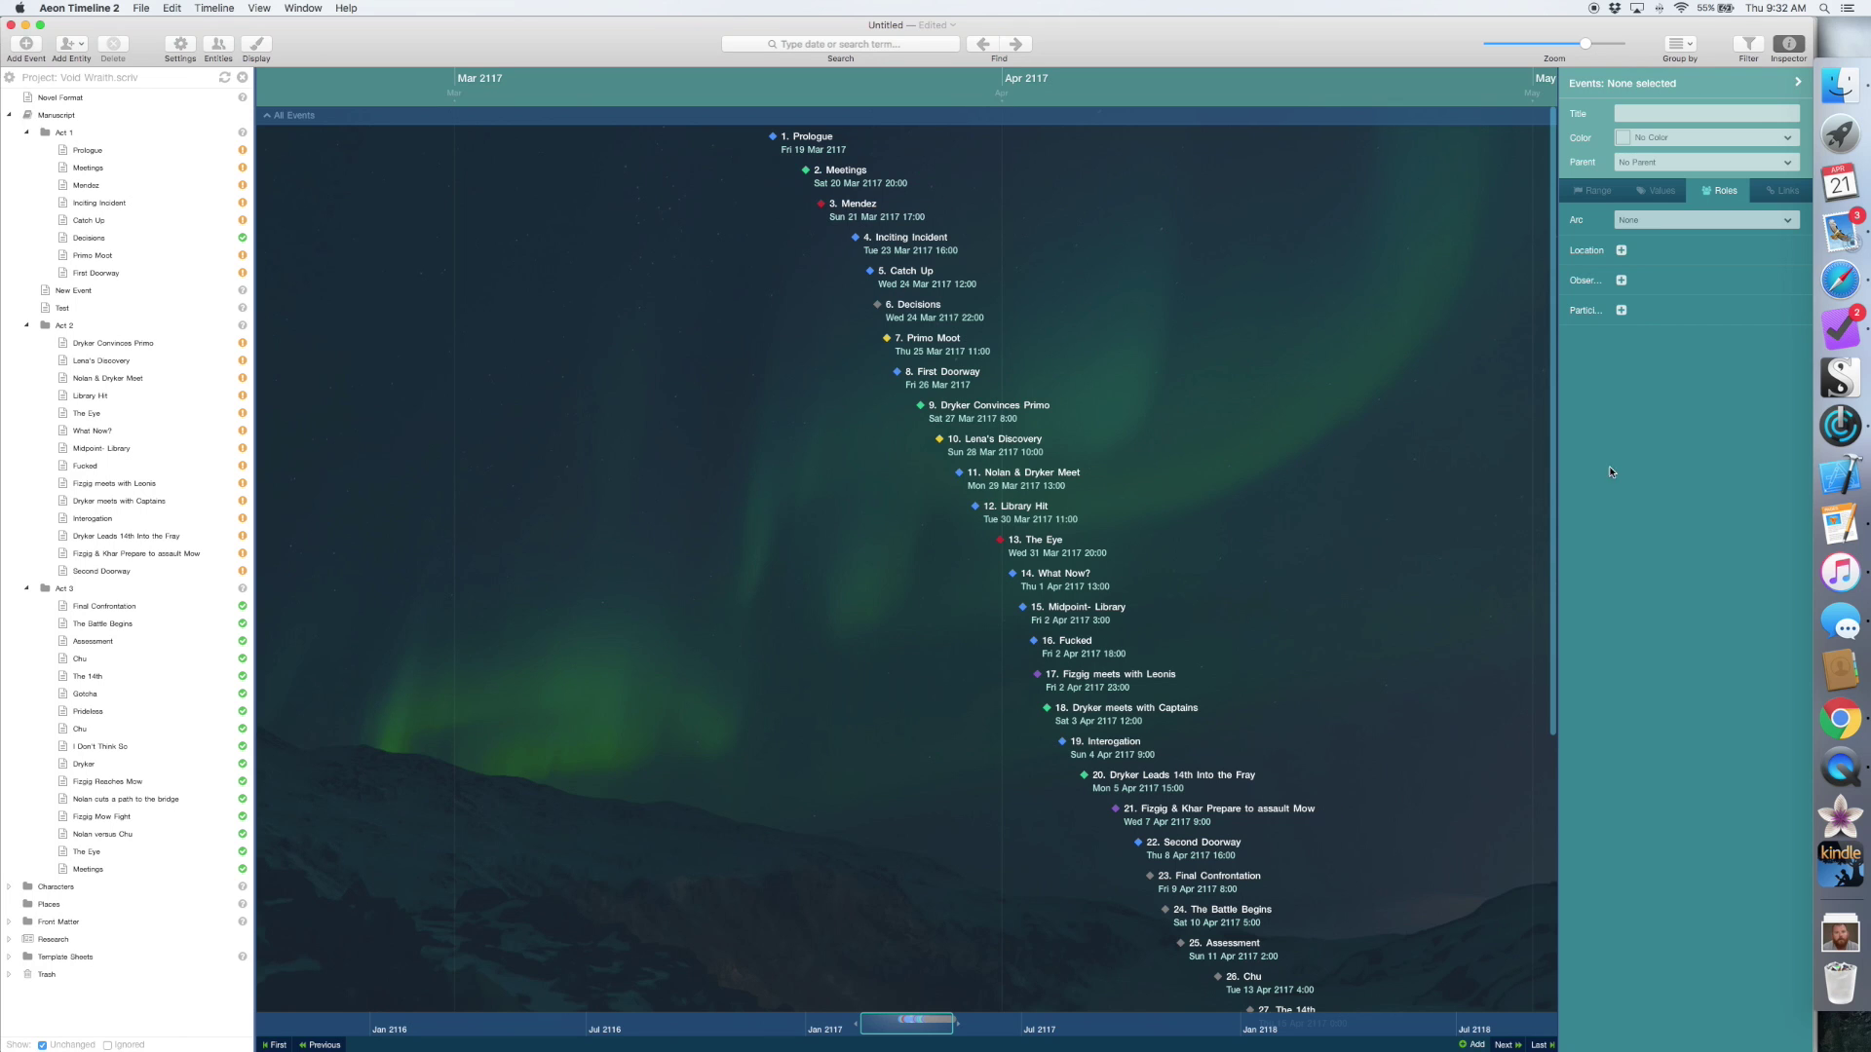
click(1691, 55)
click(1697, 76)
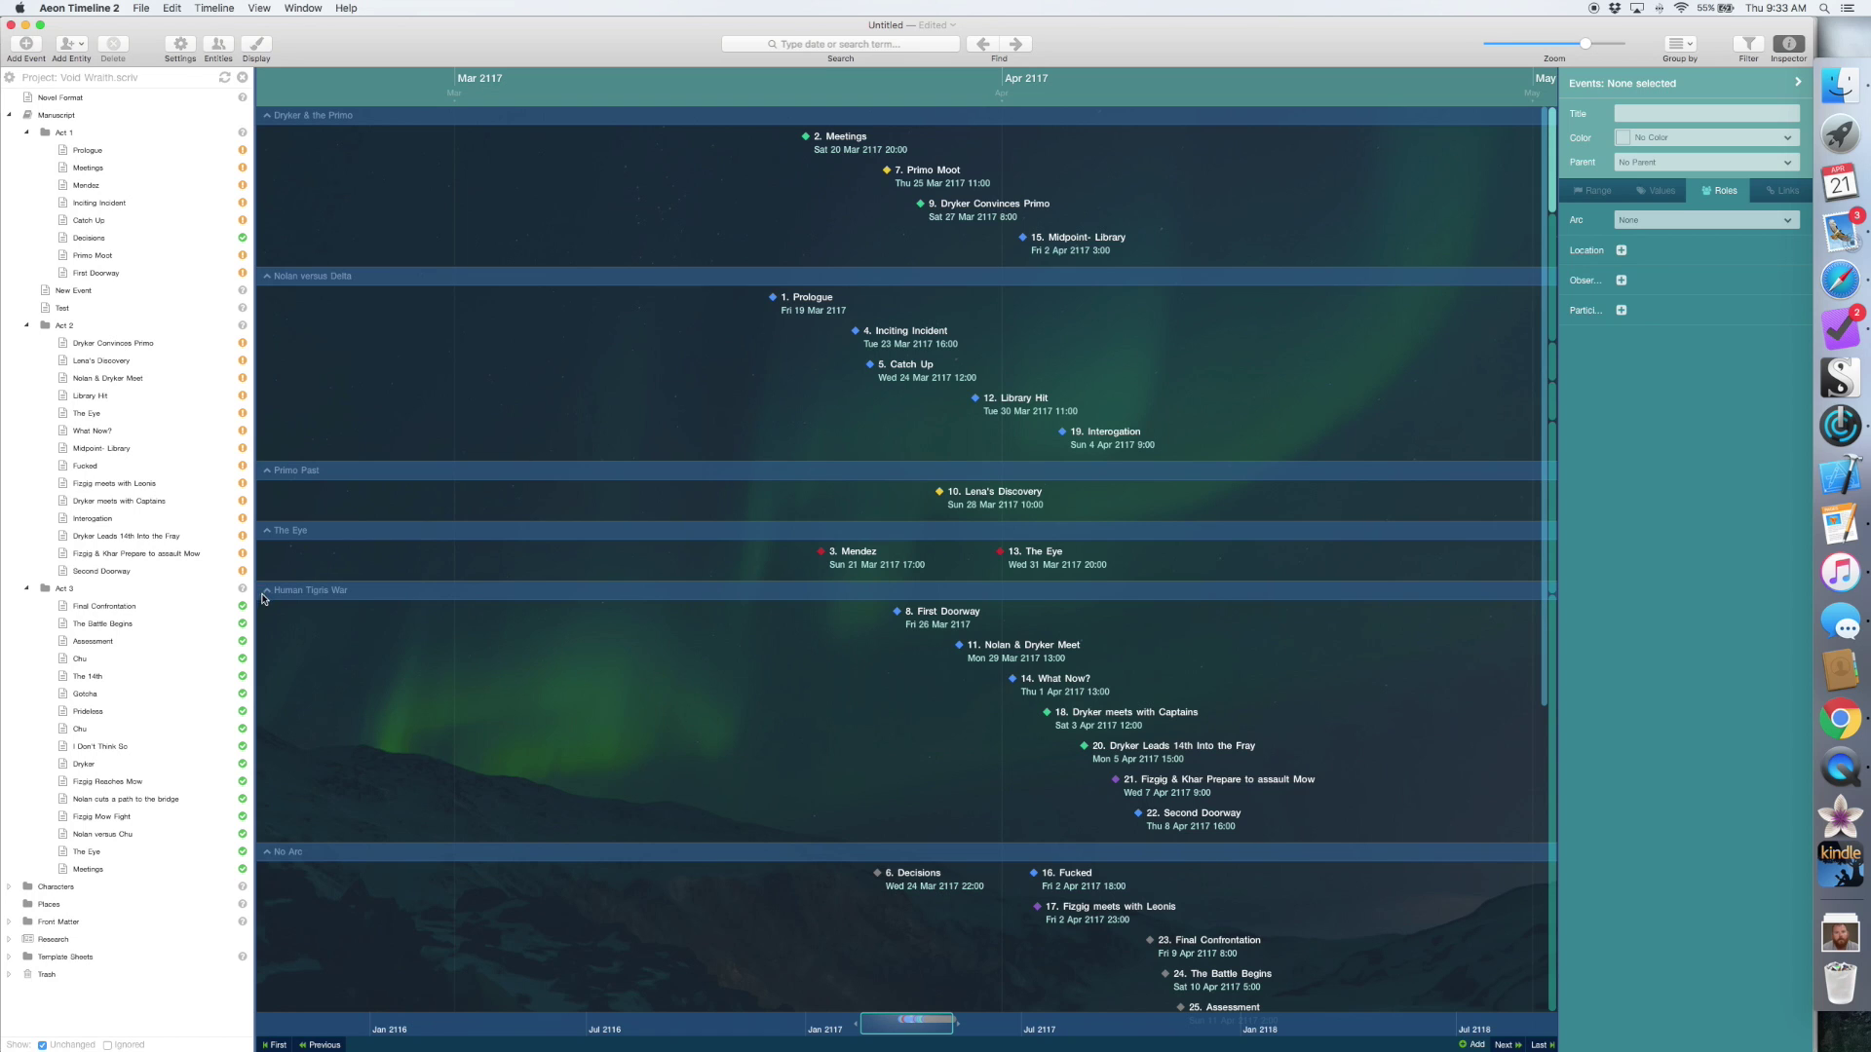
click(267, 854)
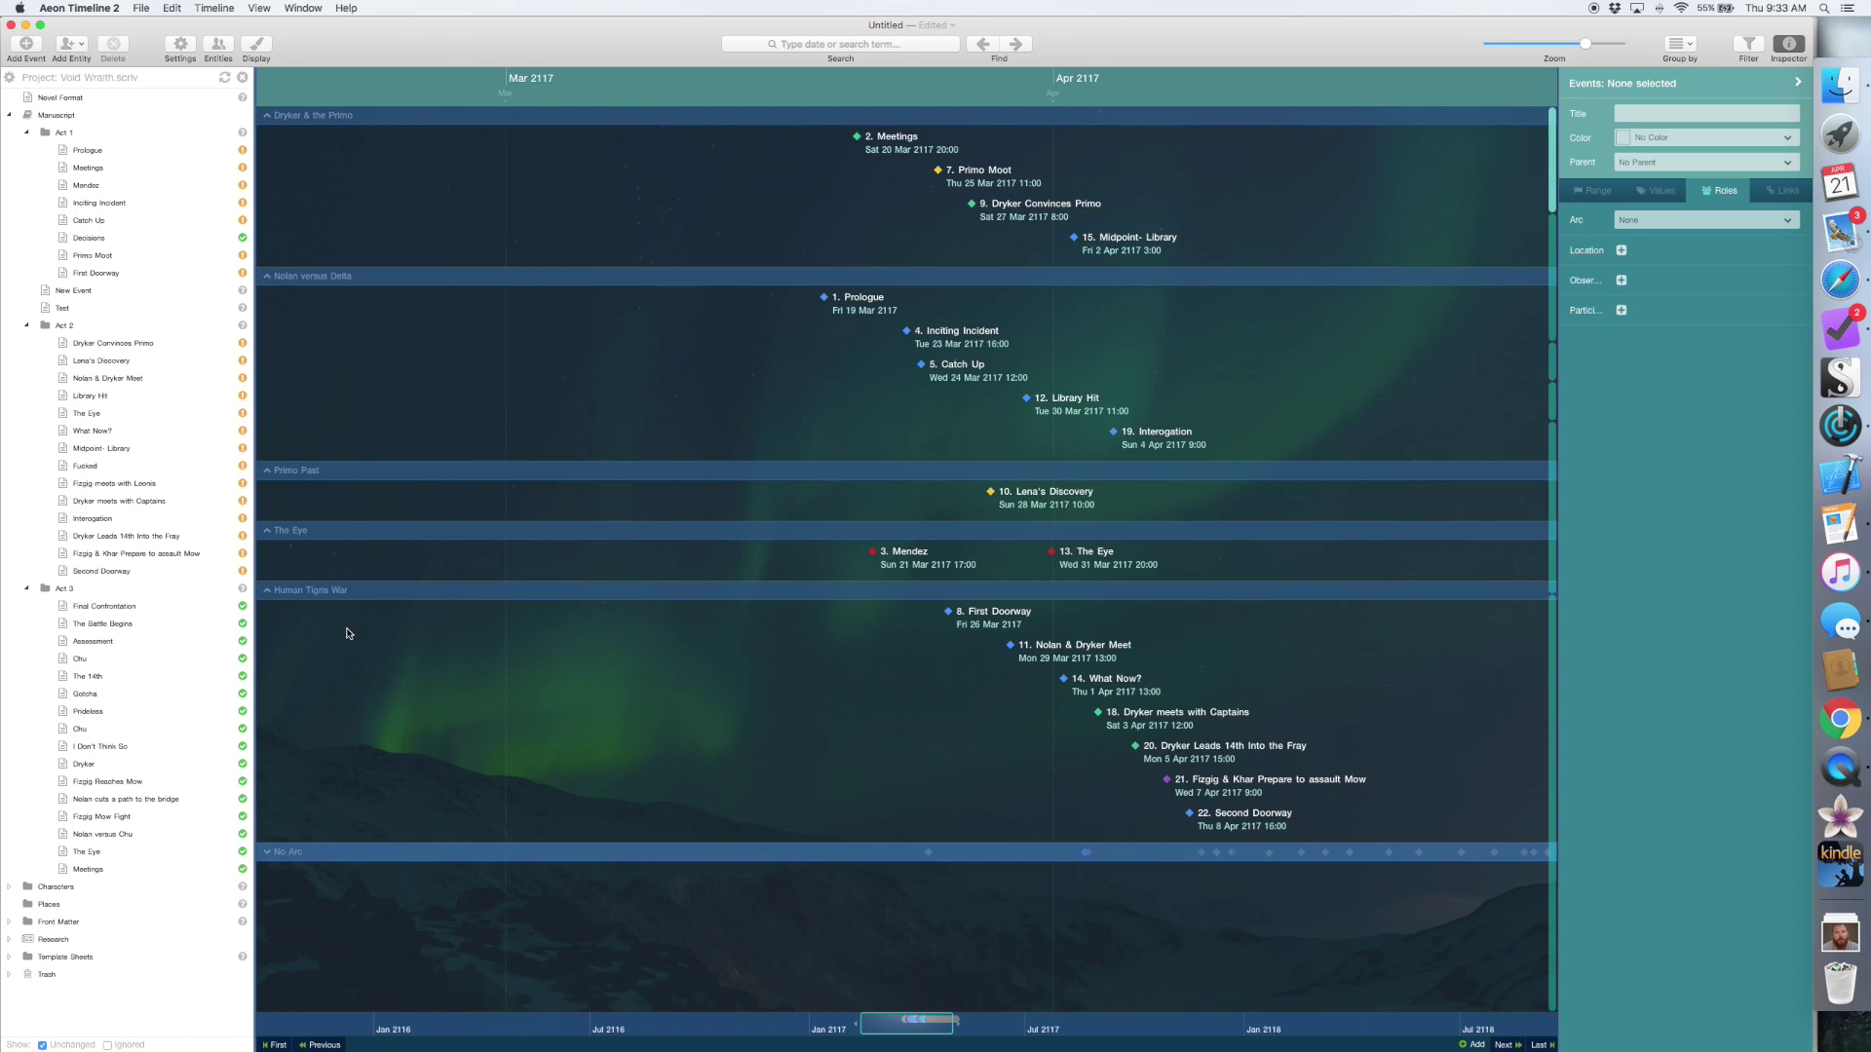
Collapse all arc groups on the timeline.
click(223, 8)
mouse_move(272, 9)
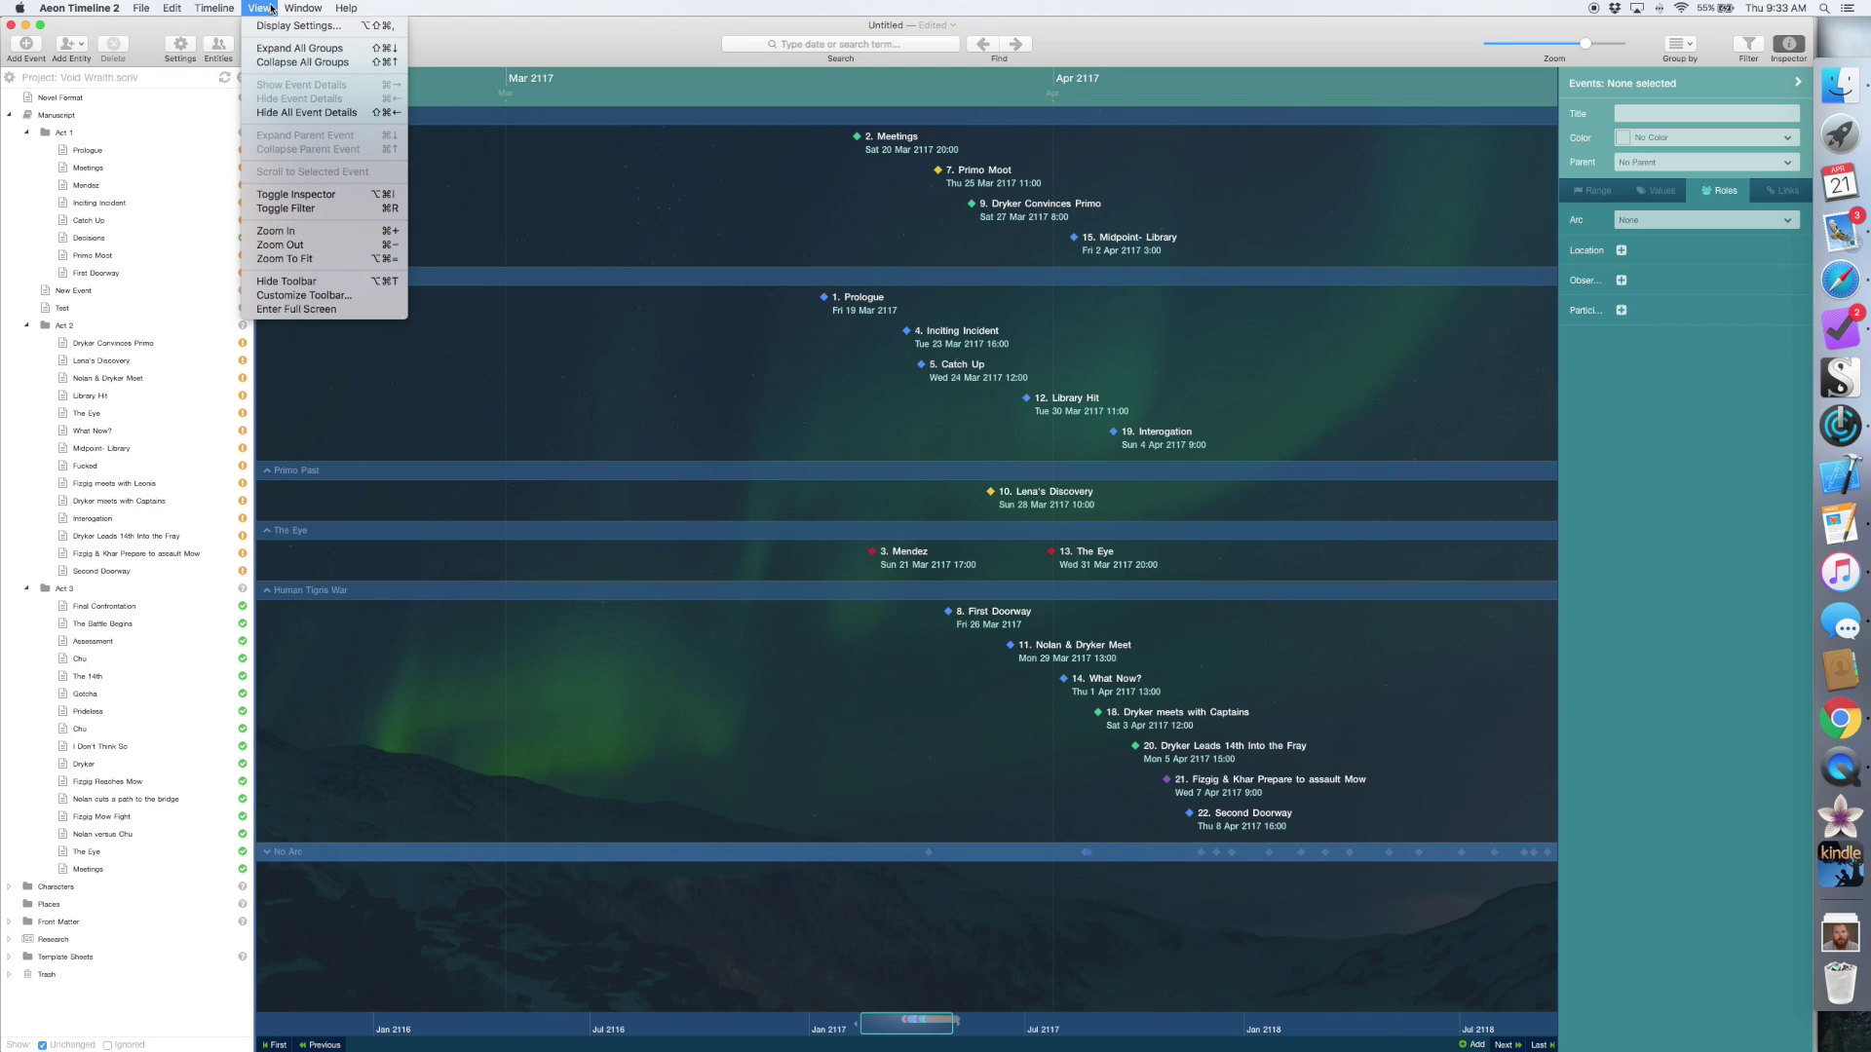
click(279, 64)
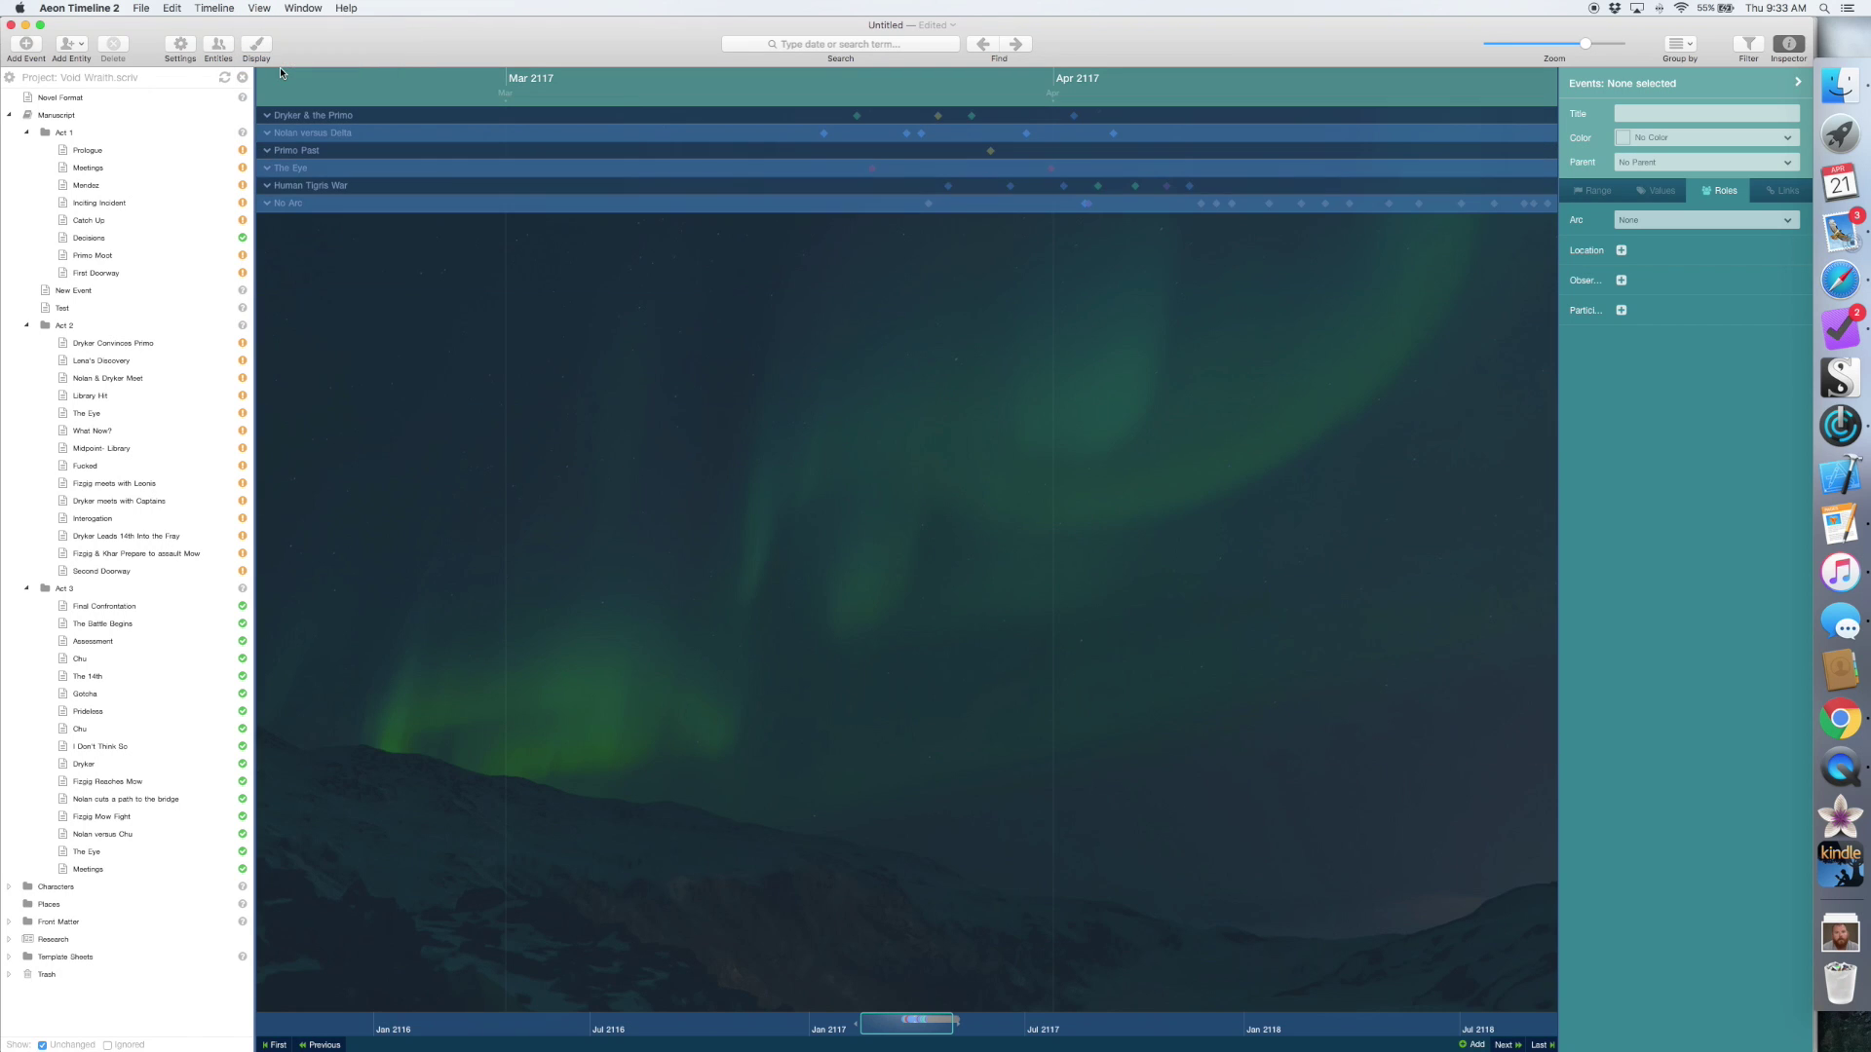
Expand the Primo Past group by itself, followed by all the remaining arc groups at once.
click(268, 152)
mouse_move(1033, 188)
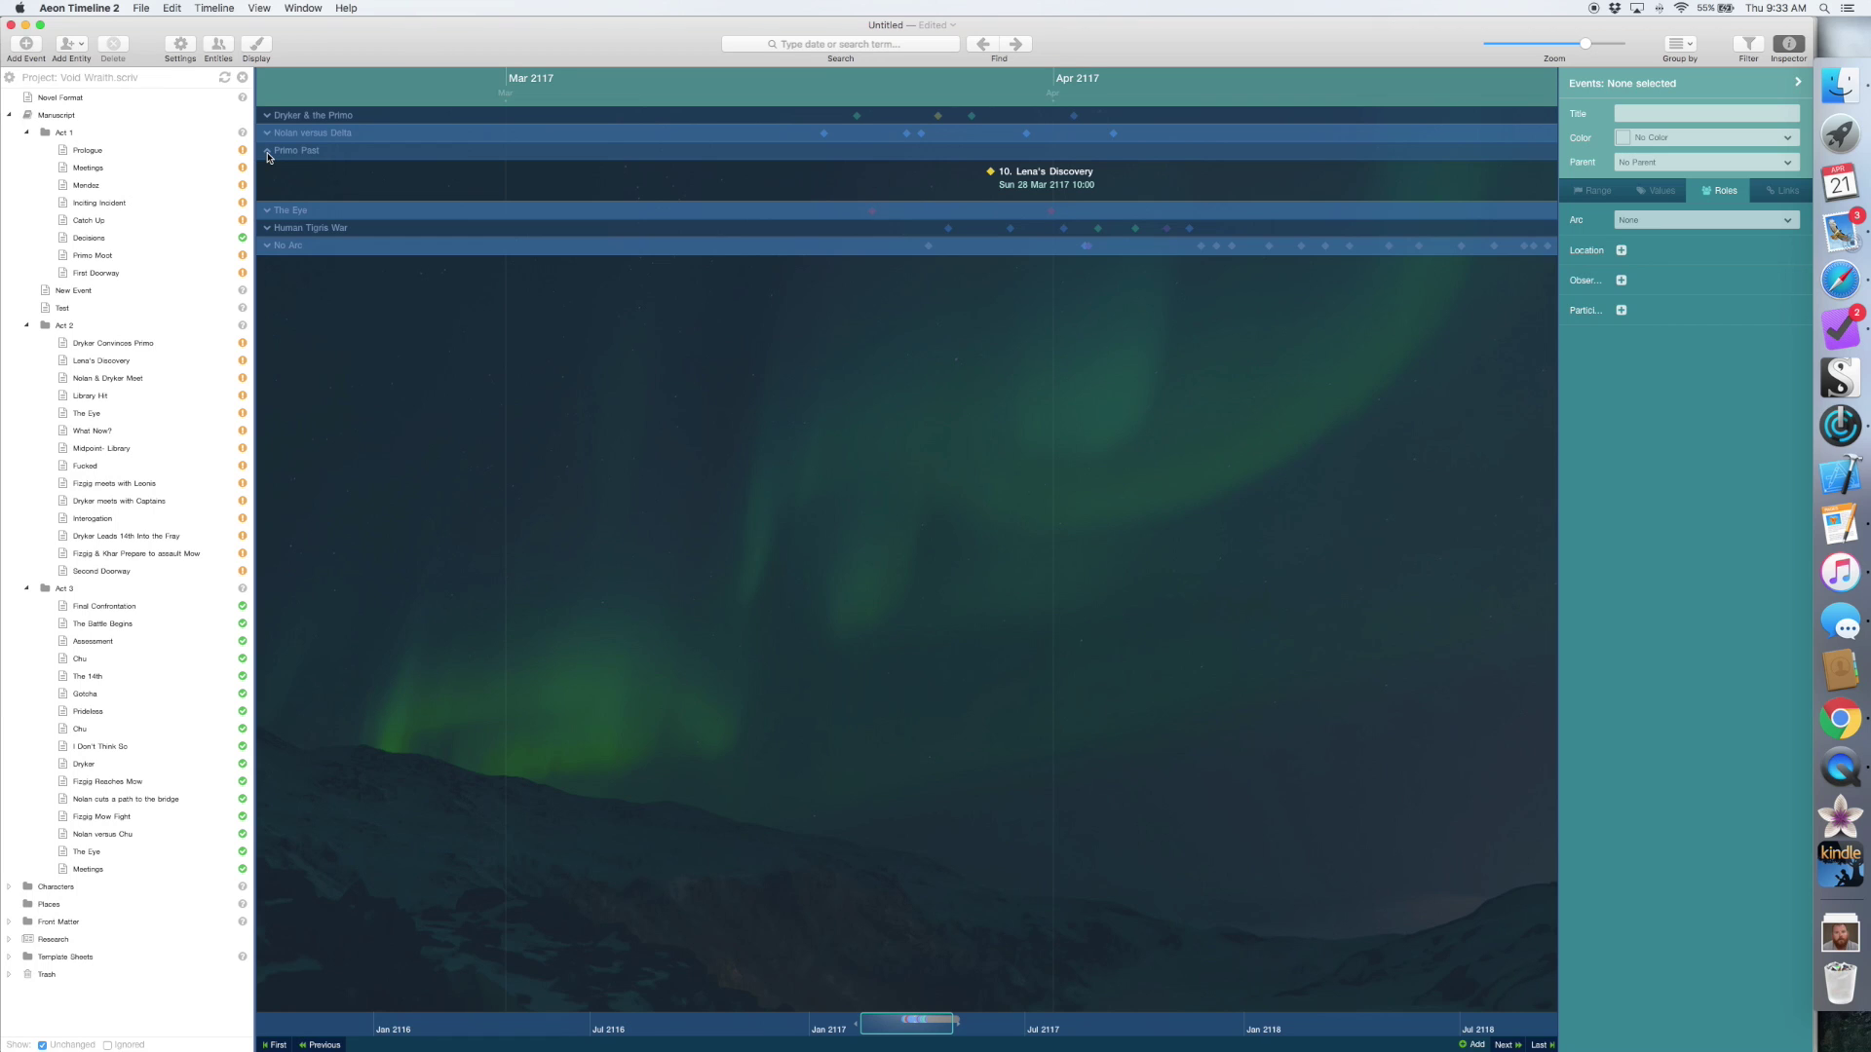
click(269, 11)
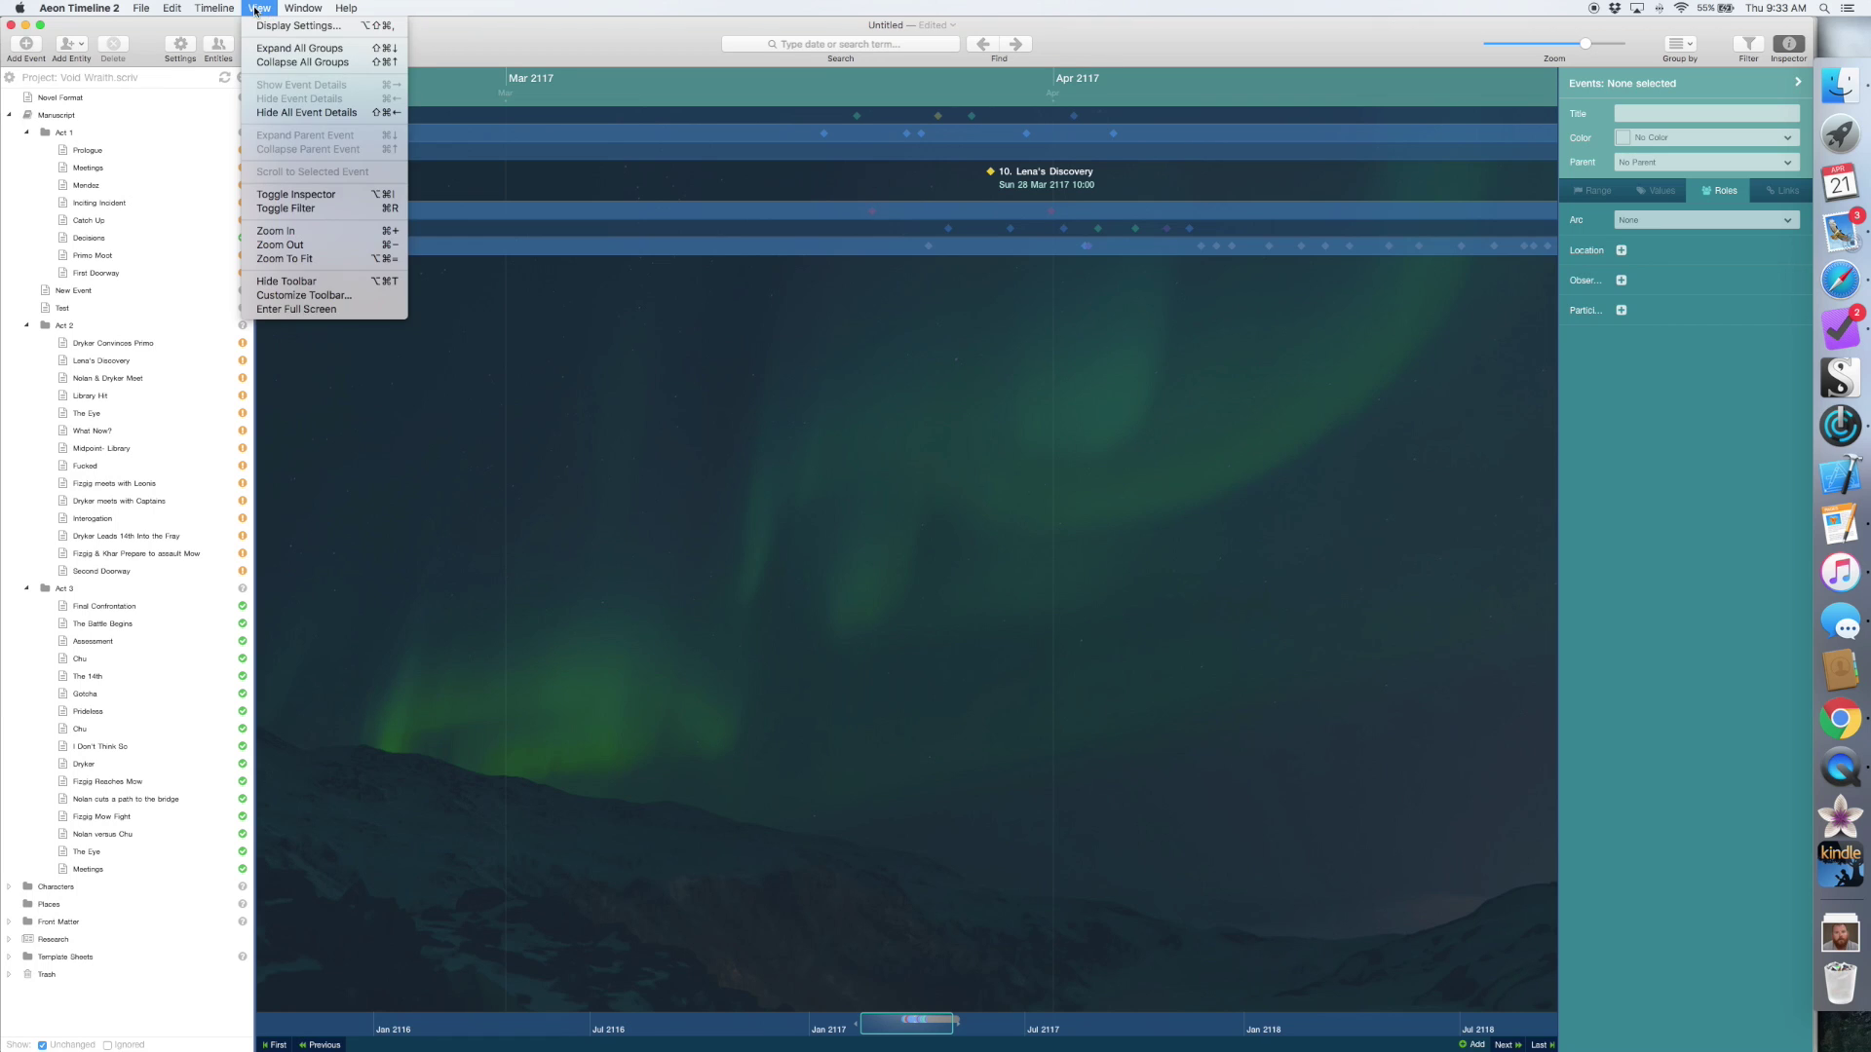
click(297, 48)
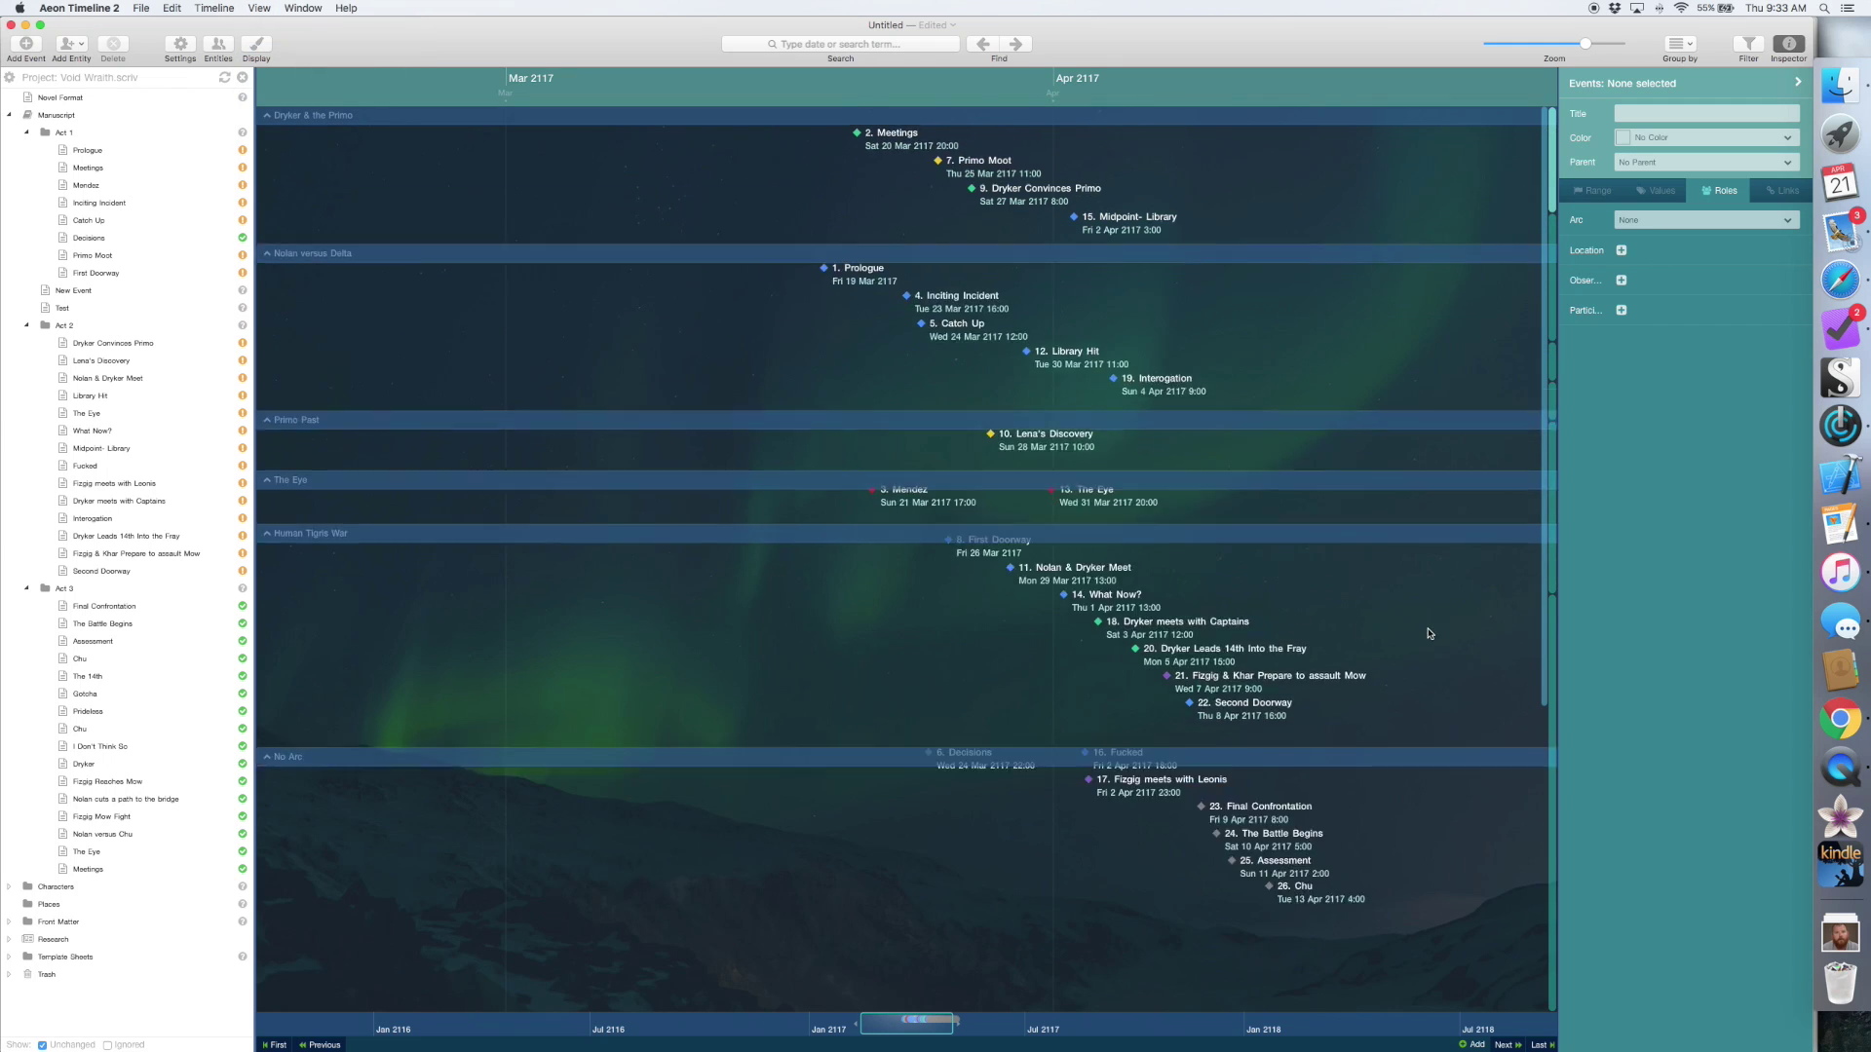